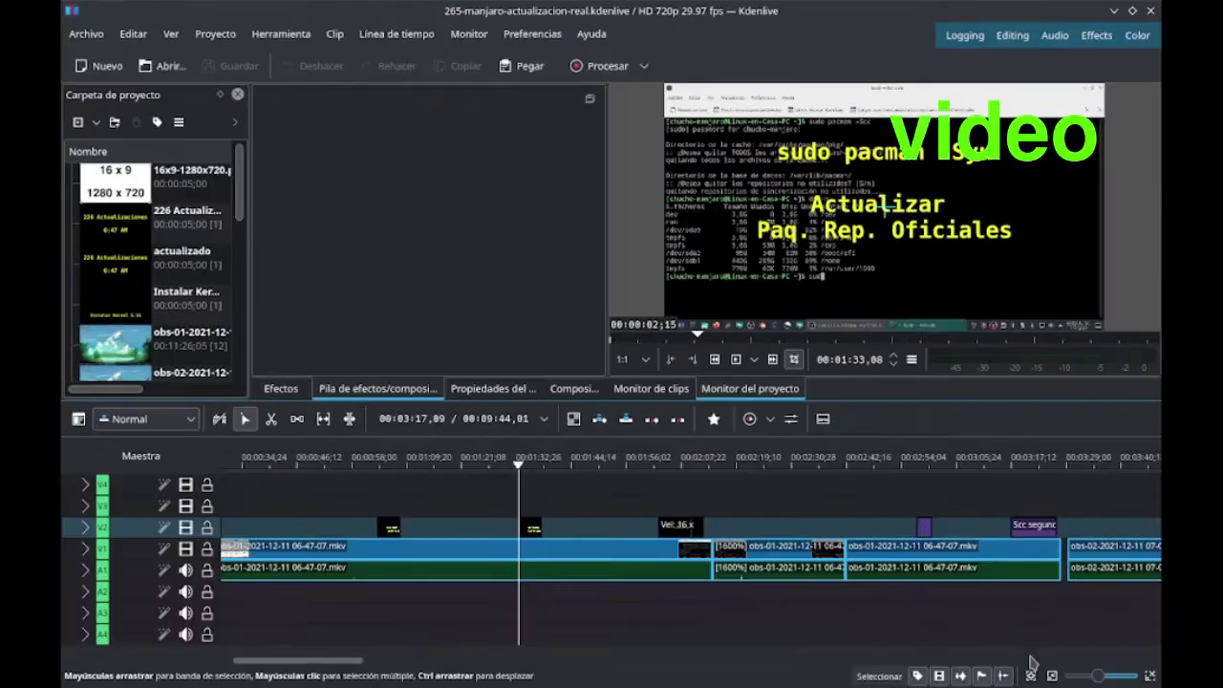
# Shift all V2 titles from "Vel: 16 x" onward later in the timeline, until the last one sits beneath the final V3 title
pyautogui.click(1052, 676)
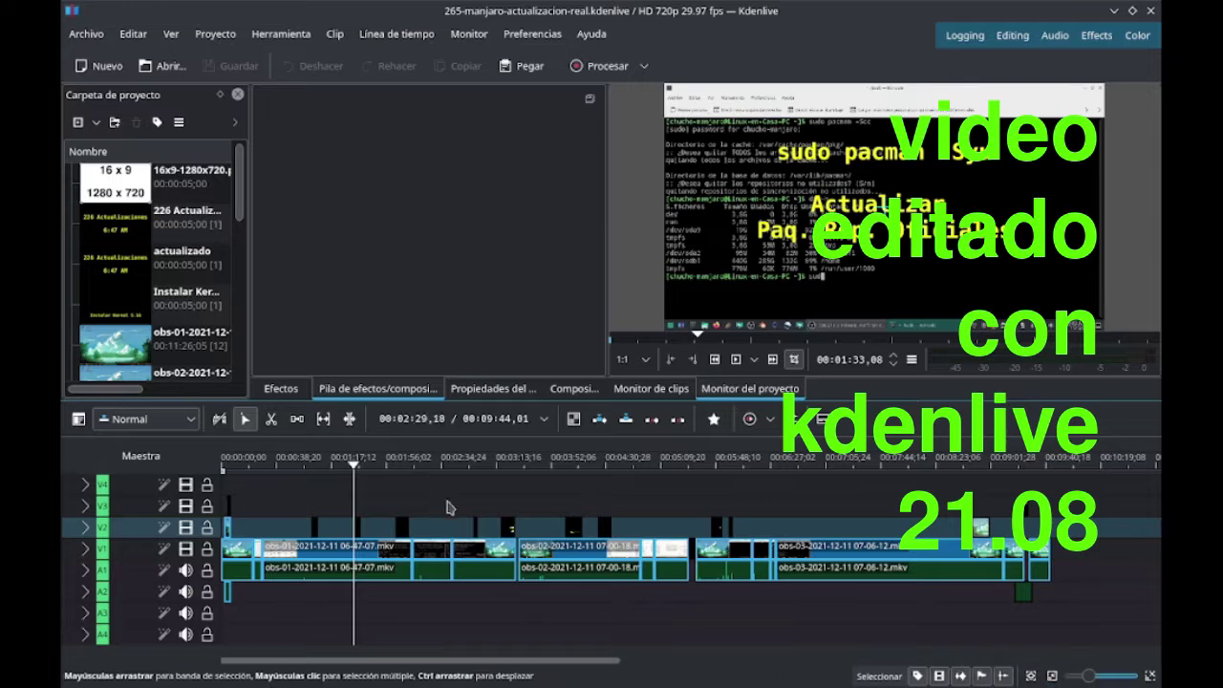
pyautogui.moveTo(869, 523); pyautogui.dragTo(388, 533)
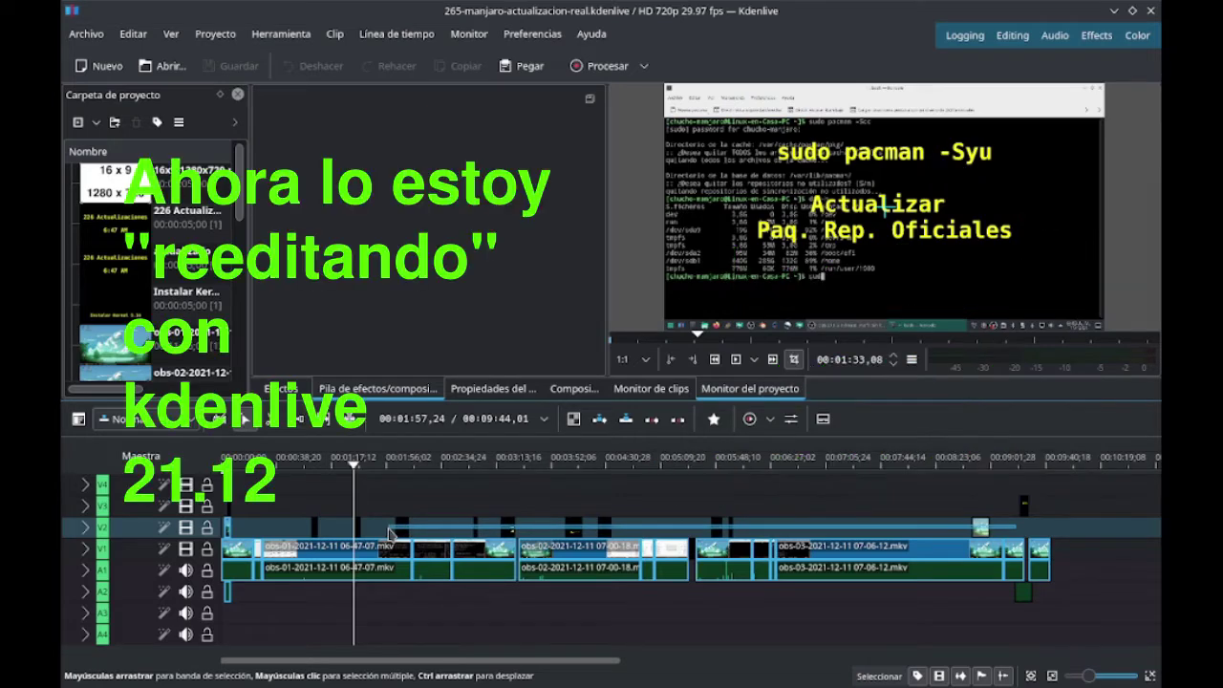
pyautogui.moveTo(389, 534); pyautogui.dragTo(443, 533)
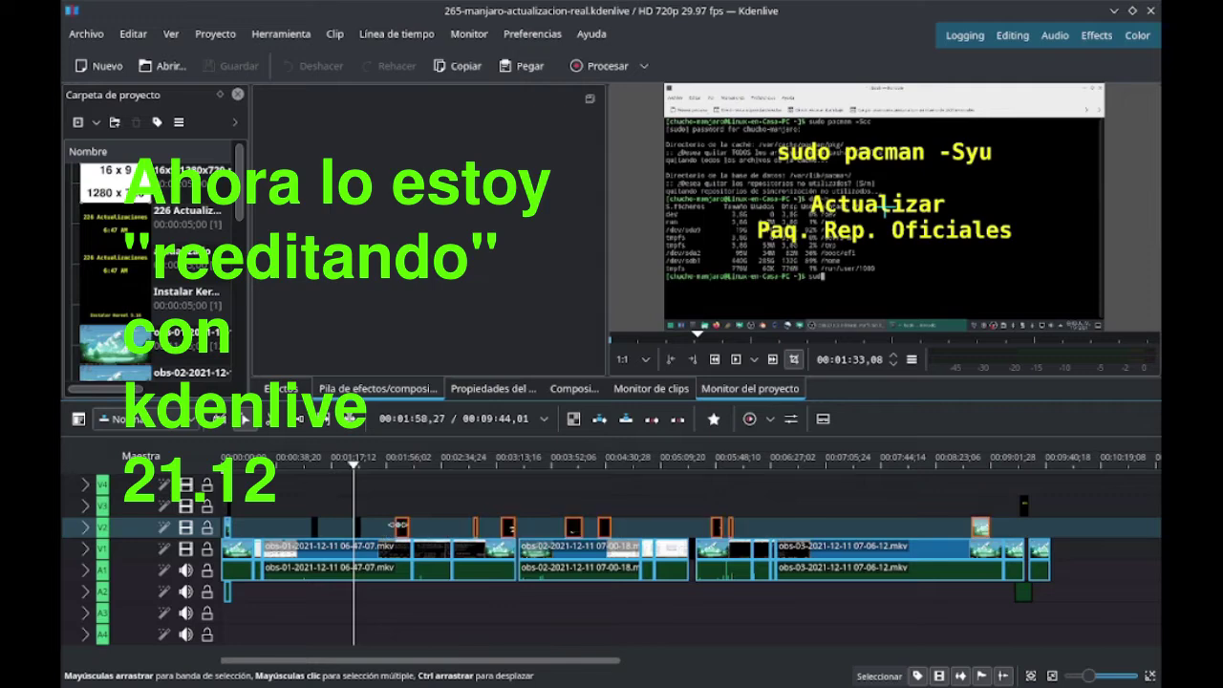
pyautogui.click(316, 506)
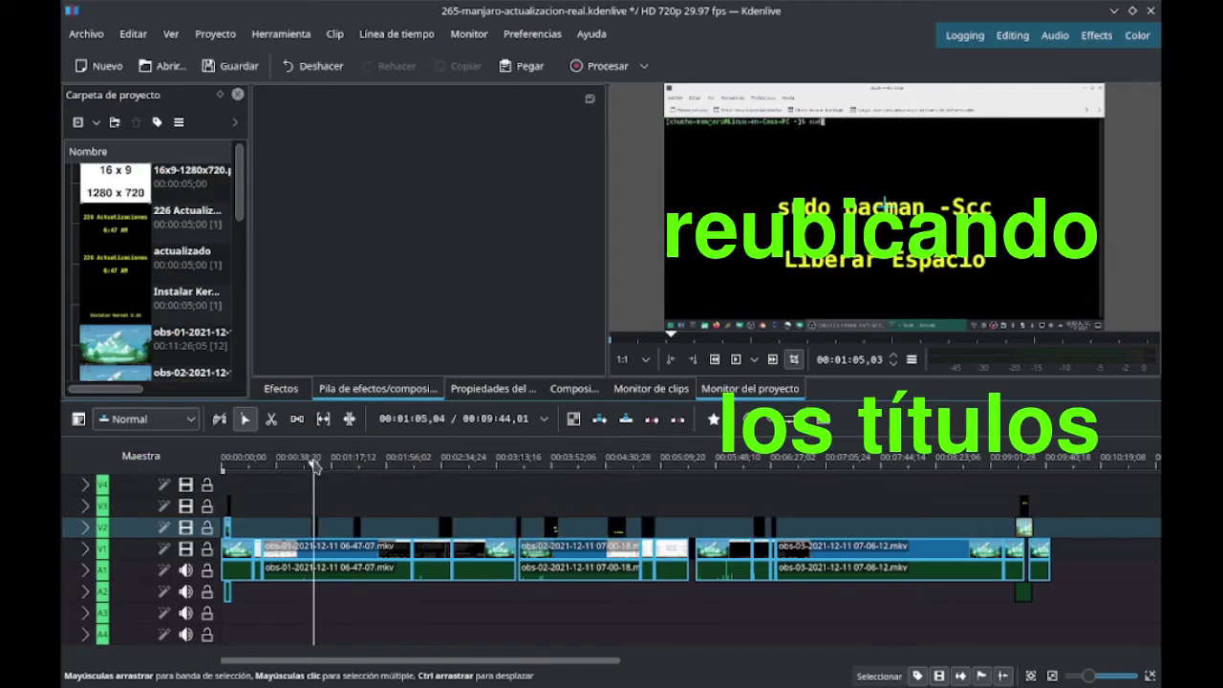
# Align the "Vel: 16 x" title on V2 with the 1600% speed clip and stretch it over the clip's full length
pyautogui.hotkey('ctrl', '+')
pyautogui.click(895, 469)
pyautogui.moveTo(896, 468); pyautogui.dragTo(617, 469)
pyautogui.click(726, 527)
pyautogui.press('space')
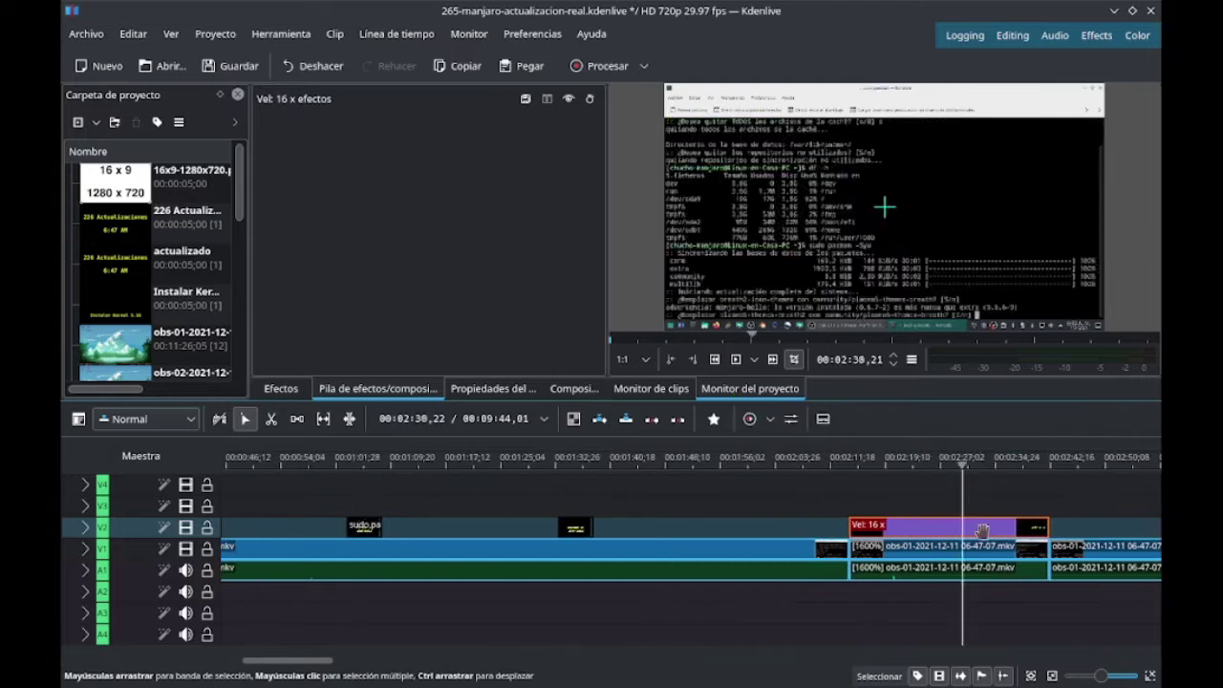
# Reposition the "Primer Reinicio" title on V2 so it spans the gap between the obs-01 and obs-02 clips
pyautogui.click(1151, 675)
pyautogui.moveTo(743, 525); pyautogui.dragTo(720, 525)
pyautogui.moveTo(722, 468); pyautogui.dragTo(690, 481)
# Split the obs-01 clip on V1 near the start of the "Primer Reinicio" title, at 00:03:26,27
pyautogui.click(669, 549)
pyautogui.scroll(2, 669, 549)
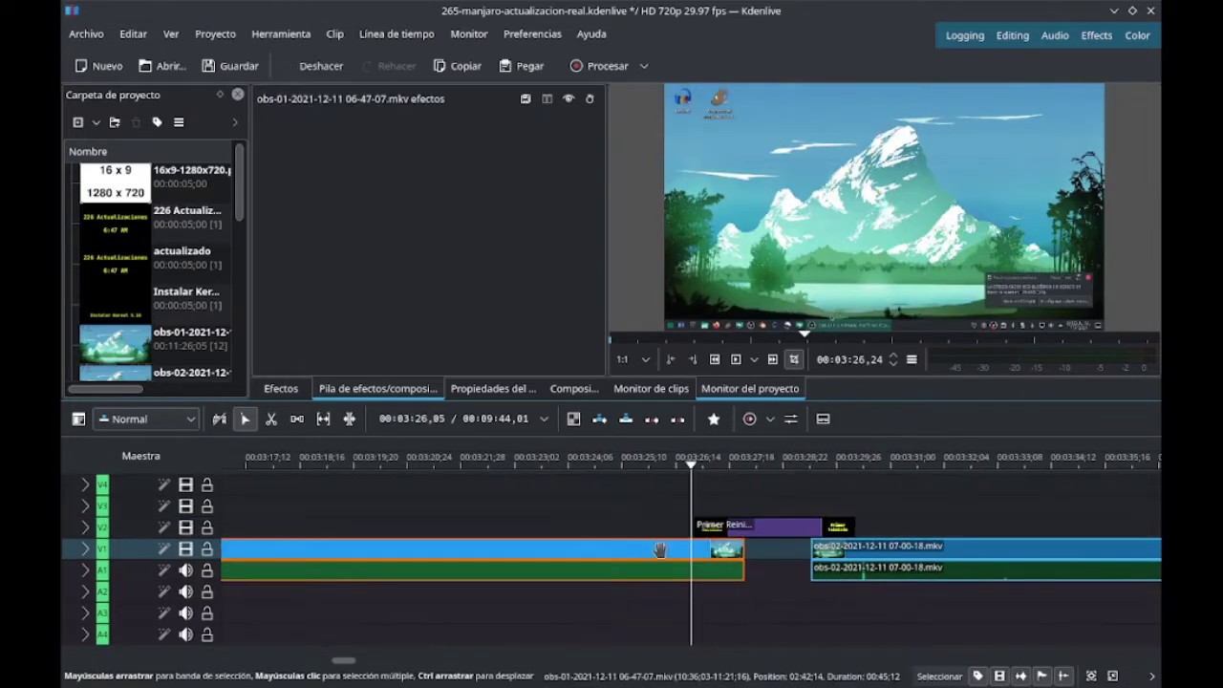
pyautogui.press('x')
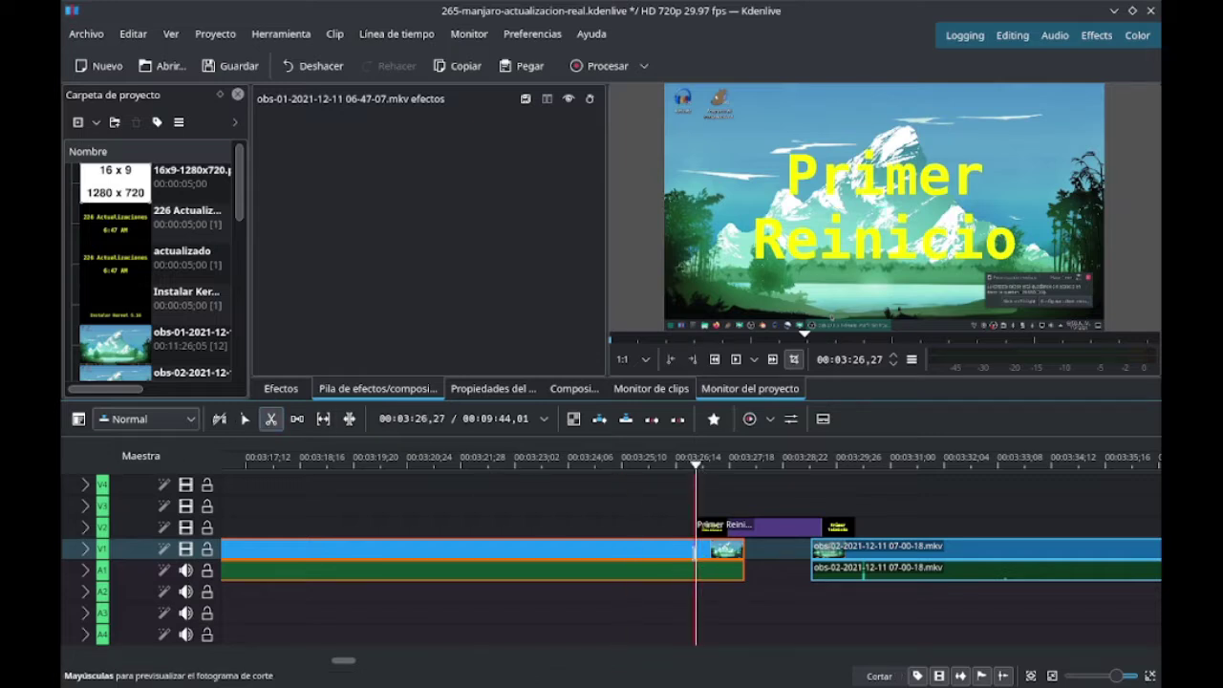
pyautogui.click(701, 557)
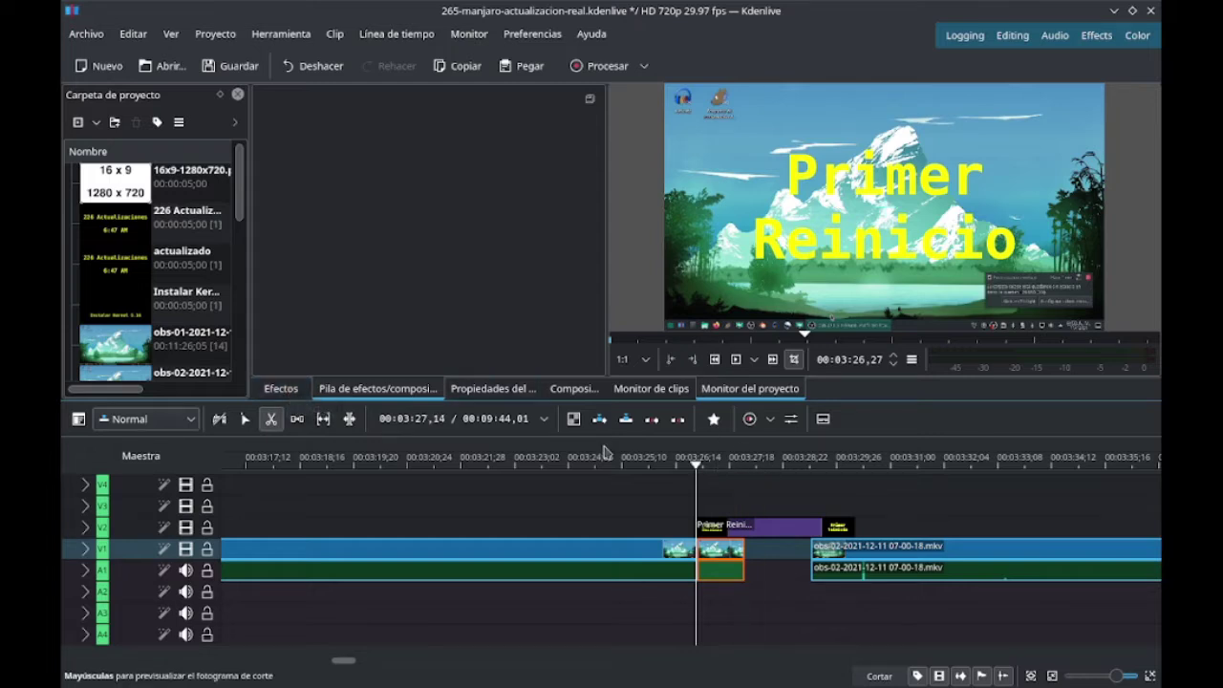
# Apply the Transformación effect to the short obs-01 segment beneath the start of the "Primer Reinicio" title
pyautogui.click(245, 419)
pyautogui.click(721, 465)
pyautogui.click(274, 388)
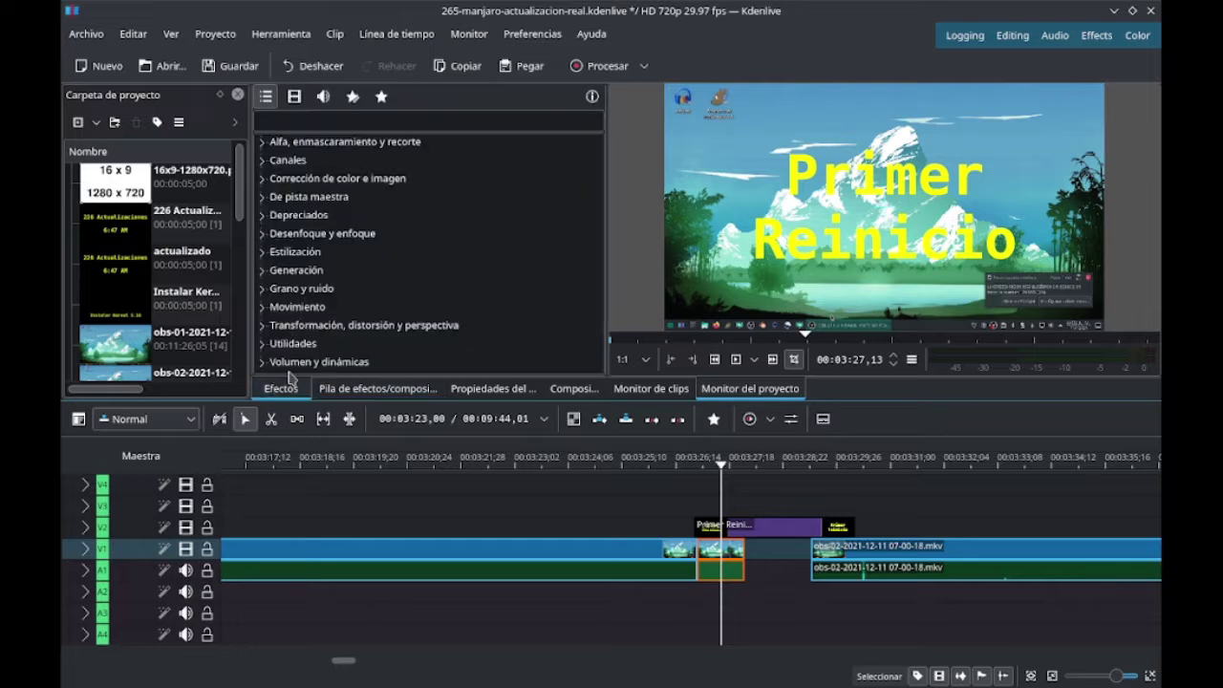
pyautogui.click(321, 329)
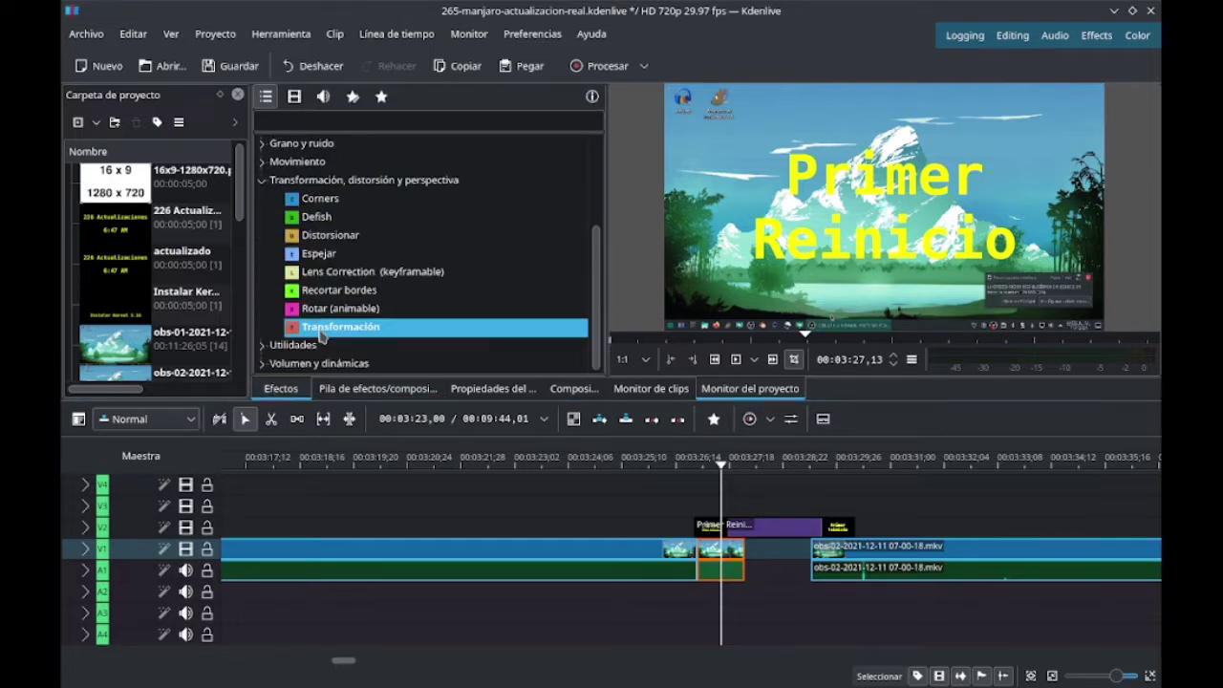
pyautogui.click(728, 552)
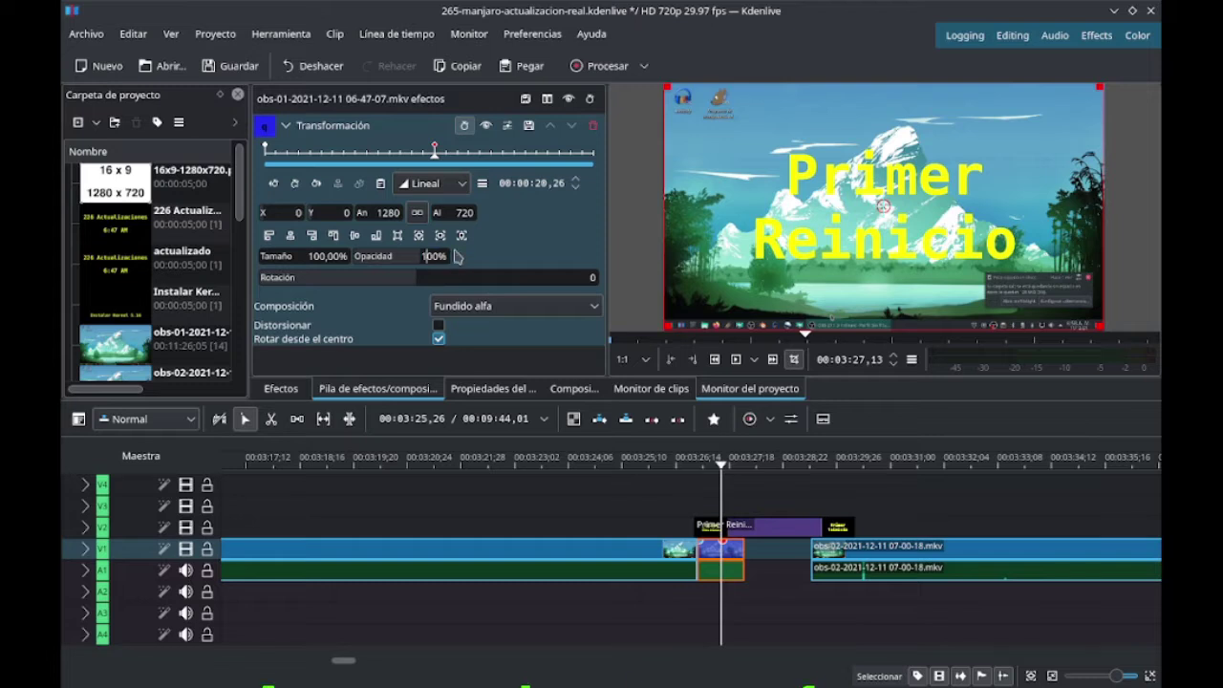
# Set the opacity of the segment's middle Transformación keyframe to 50% and check the neighbouring keyframes
pyautogui.write('50')
pyautogui.press('Return')
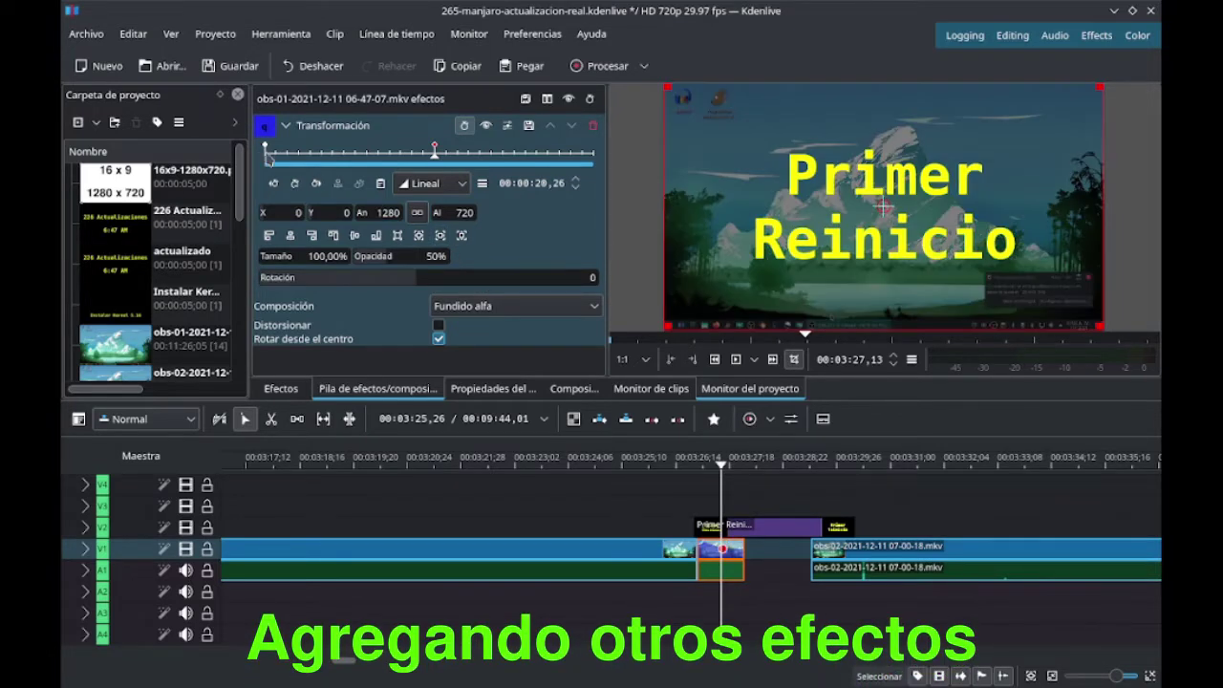
pyautogui.click(264, 151)
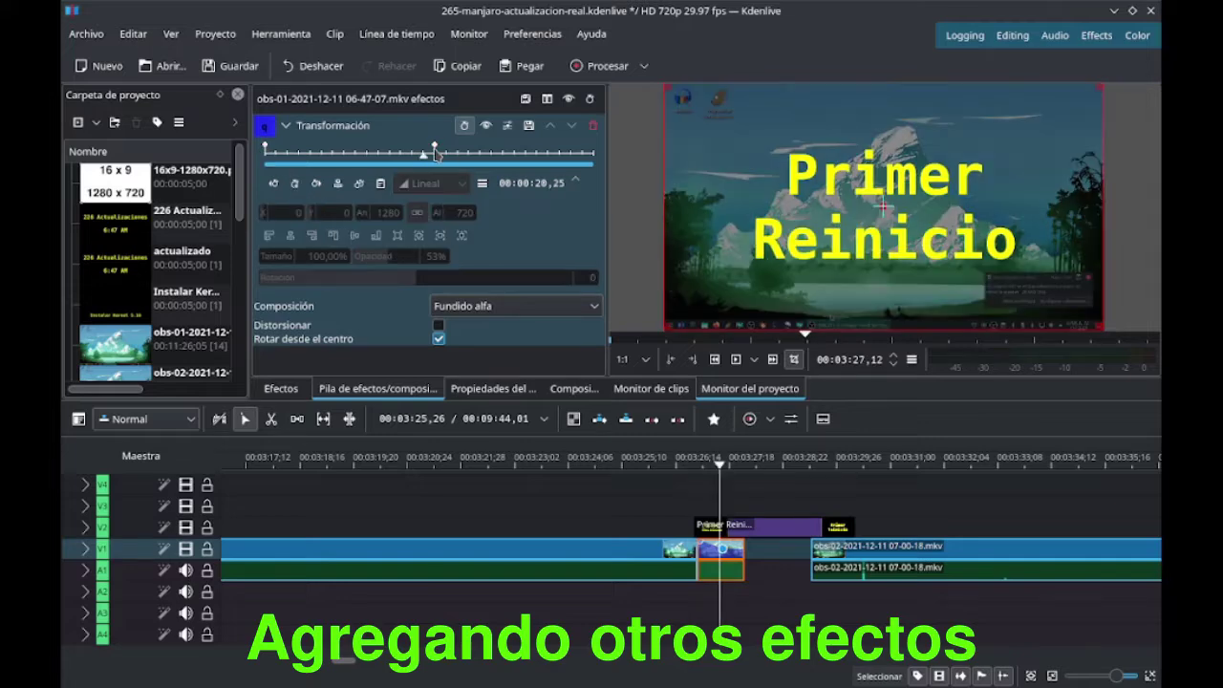
pyautogui.click(435, 151)
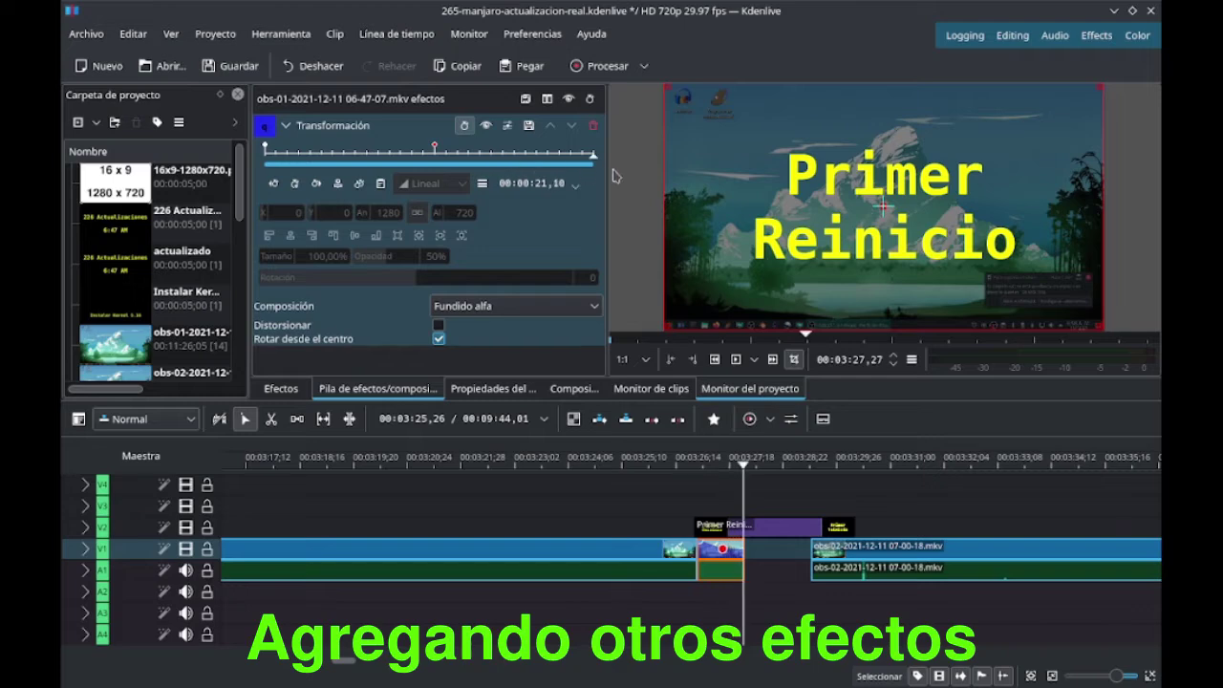
# Add a keyframe at the end of the obs-01 segment with 1% opacity and play back the fade-out
pyautogui.click(297, 184)
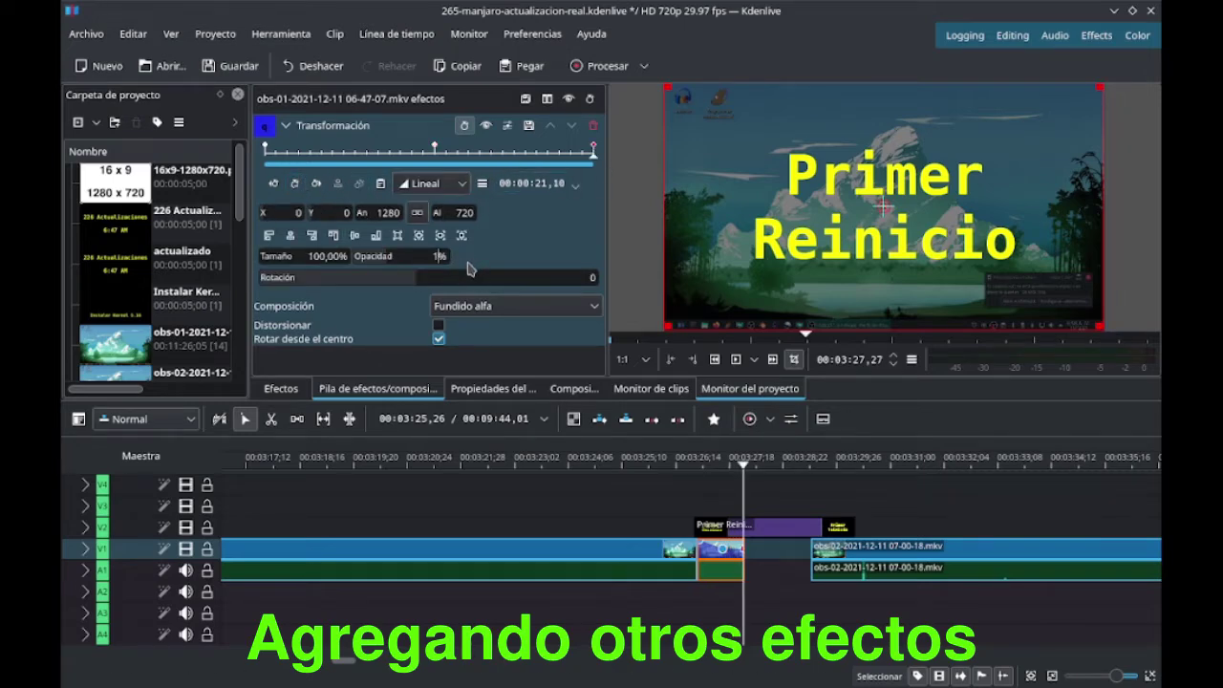
pyautogui.write('1')
pyautogui.press('Return')
pyautogui.click(697, 463)
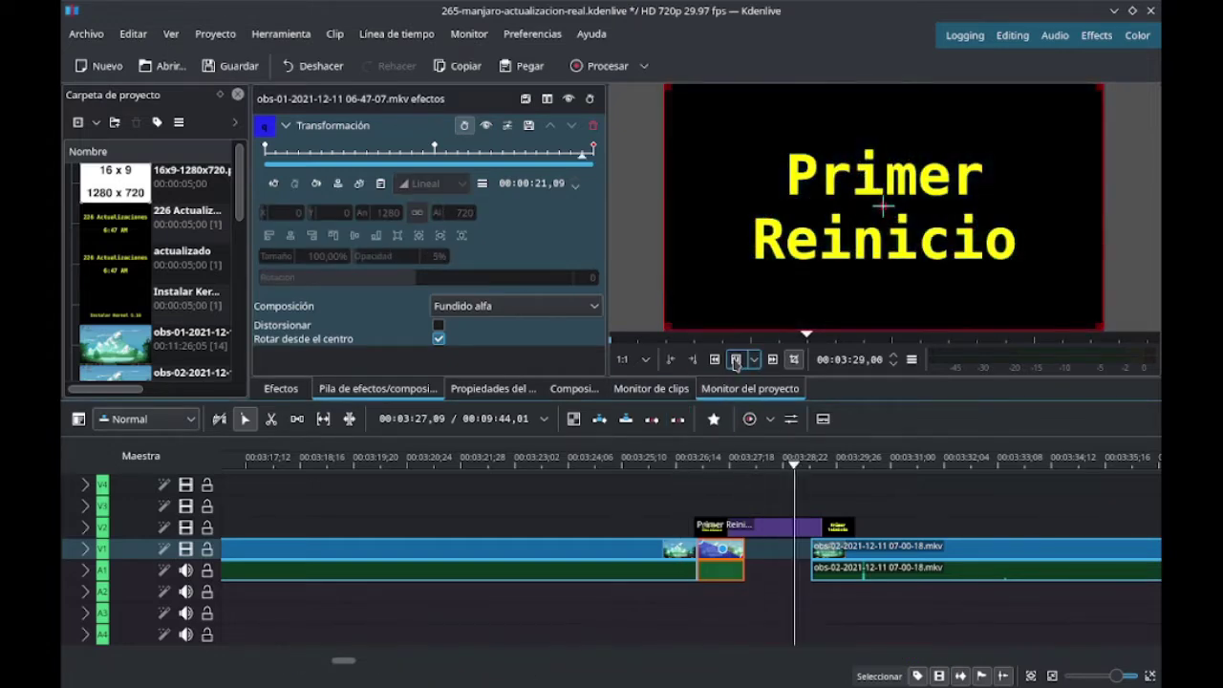
pyautogui.click(735, 360)
# Split the obs-02 clip on V1 near the end of the "Primer Reinicio" title, undoing the accidental cut in the title
pyautogui.press('x')
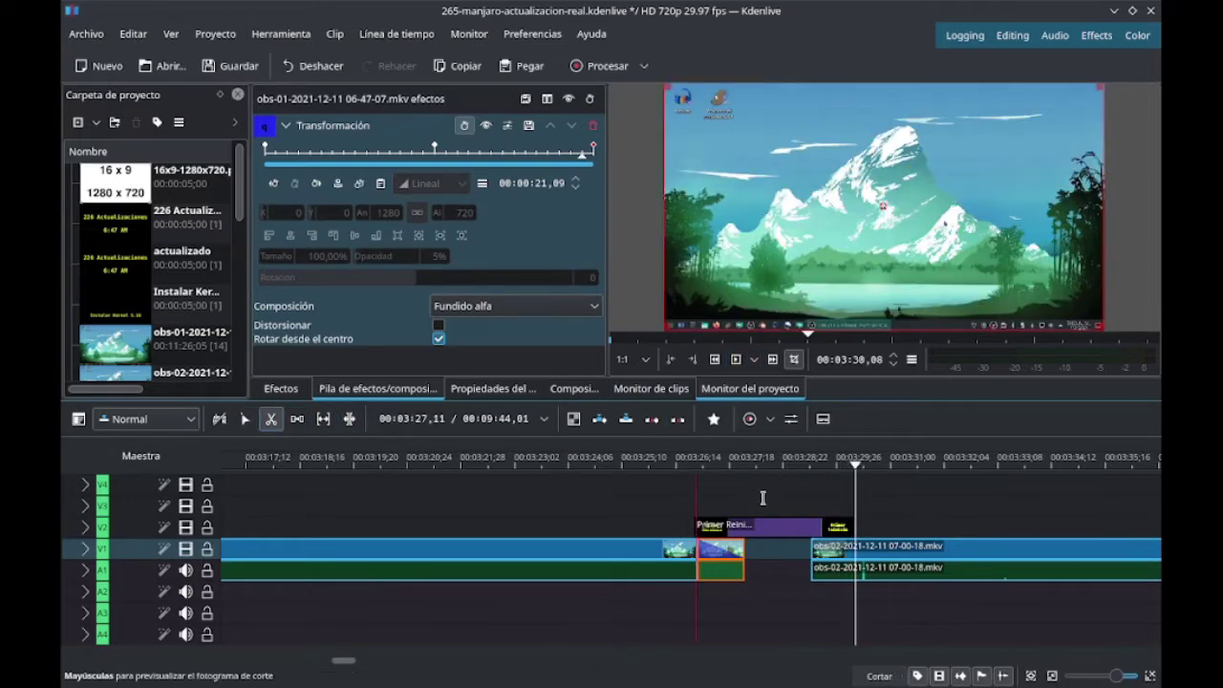
pyautogui.click(853, 548)
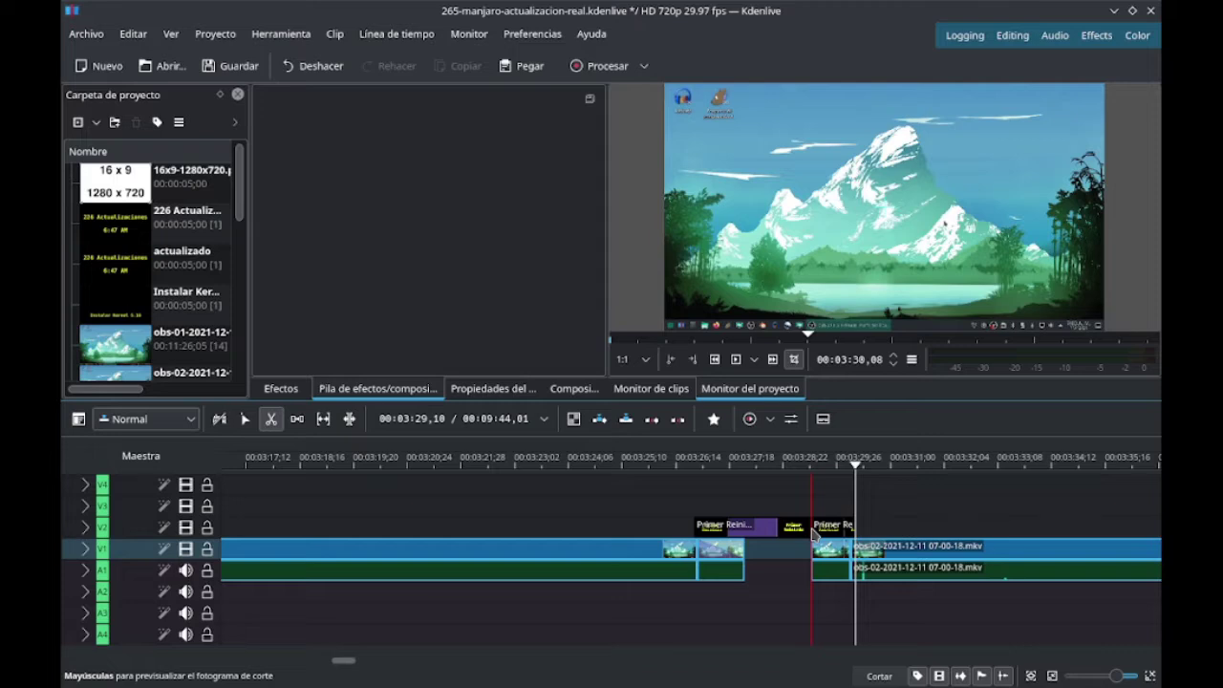
pyautogui.hotkey('ctrl', 'z')
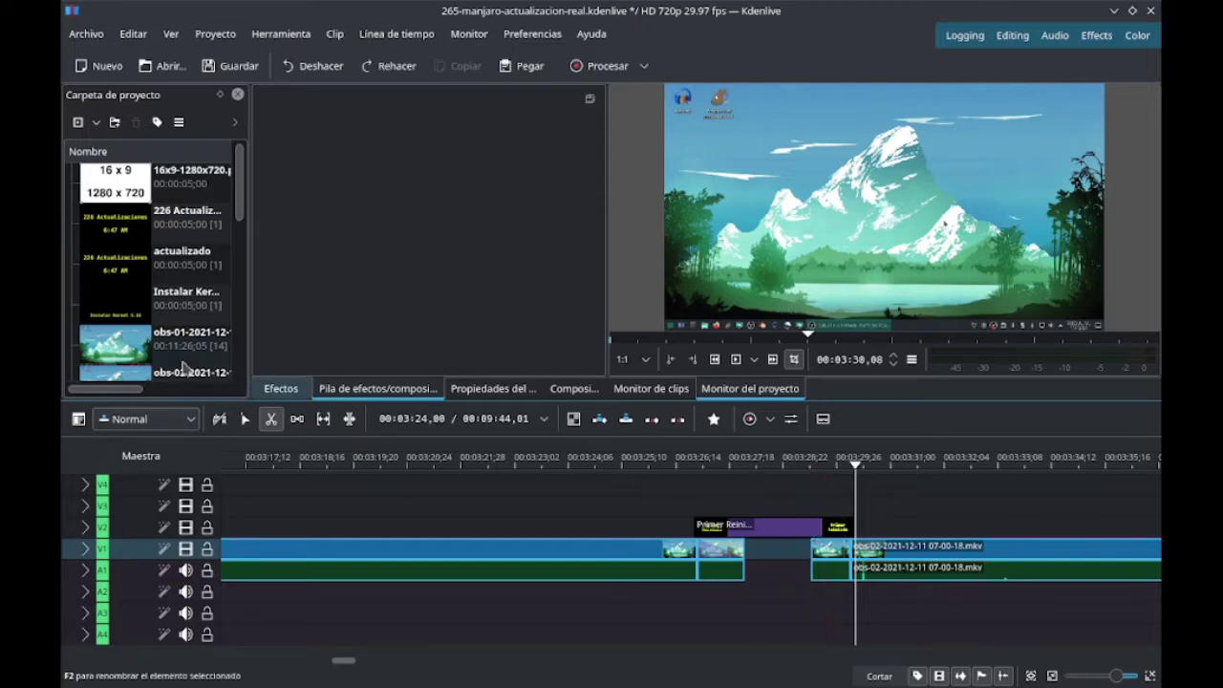
# Apply the Transformación effect to the short obs-02 segment beneath the end of the "Primer Reinicio" title
pyautogui.click(244, 419)
pyautogui.click(830, 549)
pyautogui.click(281, 388)
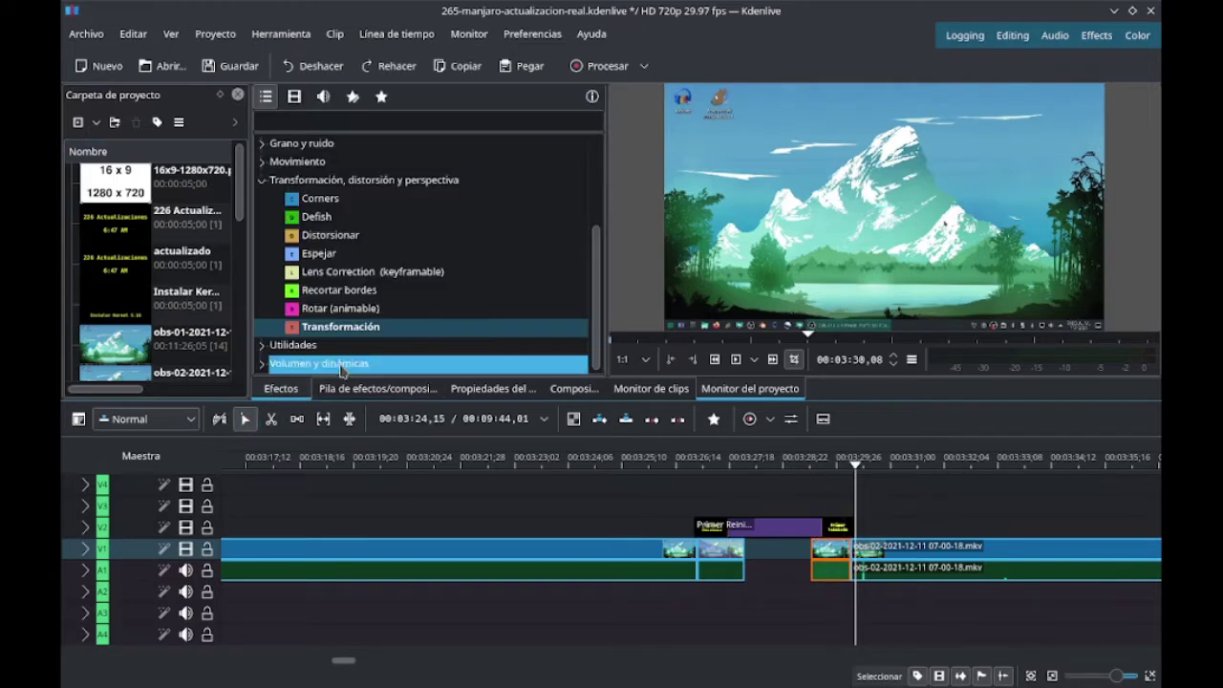
pyautogui.moveTo(829, 553); pyautogui.dragTo(830, 554)
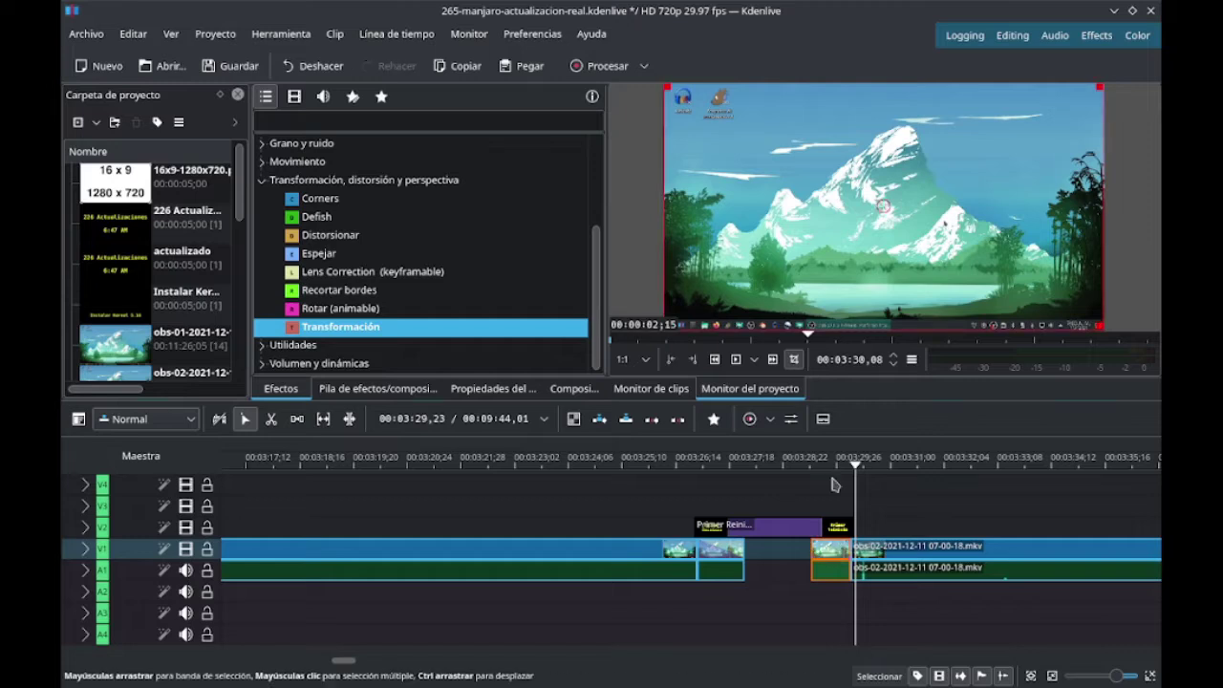
# Add a Transformación keyframe around the middle of the obs-02 segment, at 00:00:00,14, with 50% opacity
pyautogui.click(830, 467)
pyautogui.moveTo(831, 468); pyautogui.dragTo(835, 468)
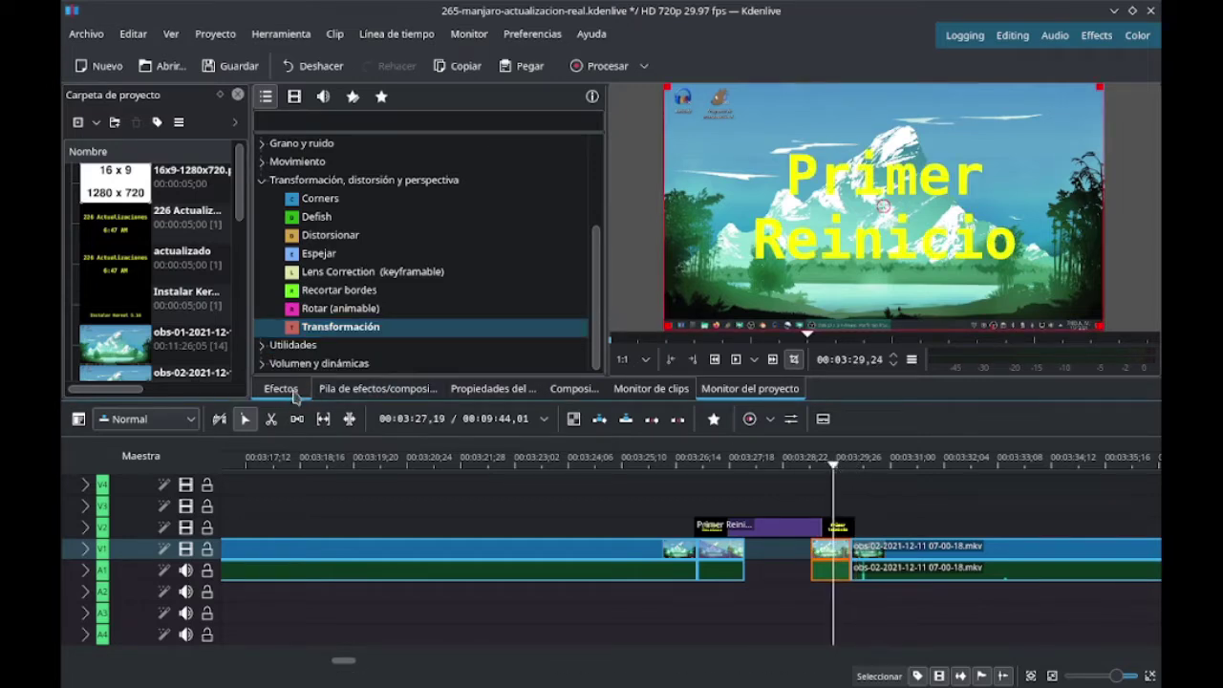
pyautogui.click(358, 388)
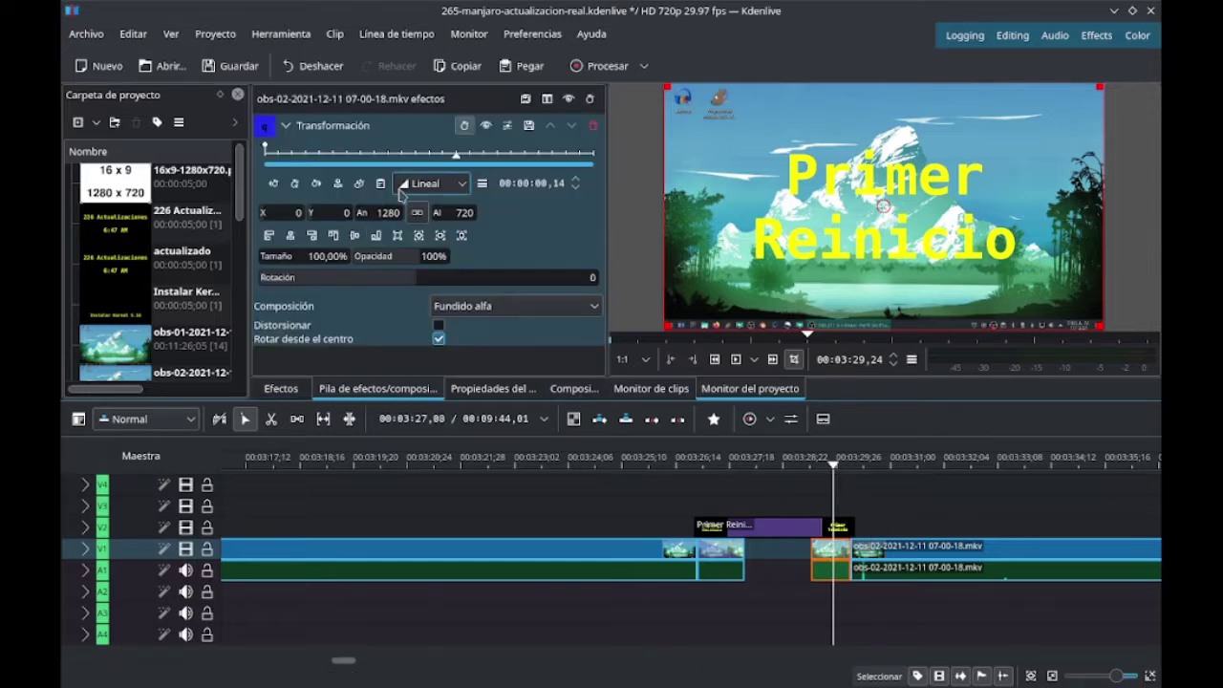
pyautogui.click(295, 187)
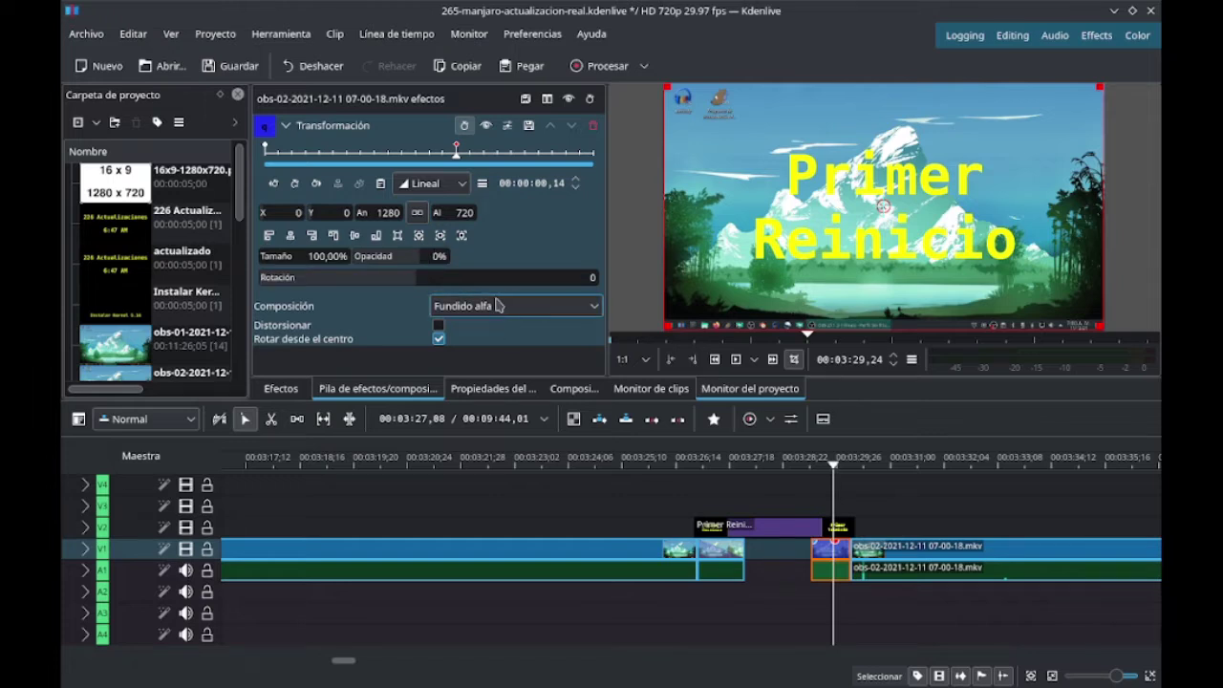
# Set the obs-02 segment's first keyframe to 1% opacity and add an end keyframe with 100% opacity
pyautogui.click(268, 150)
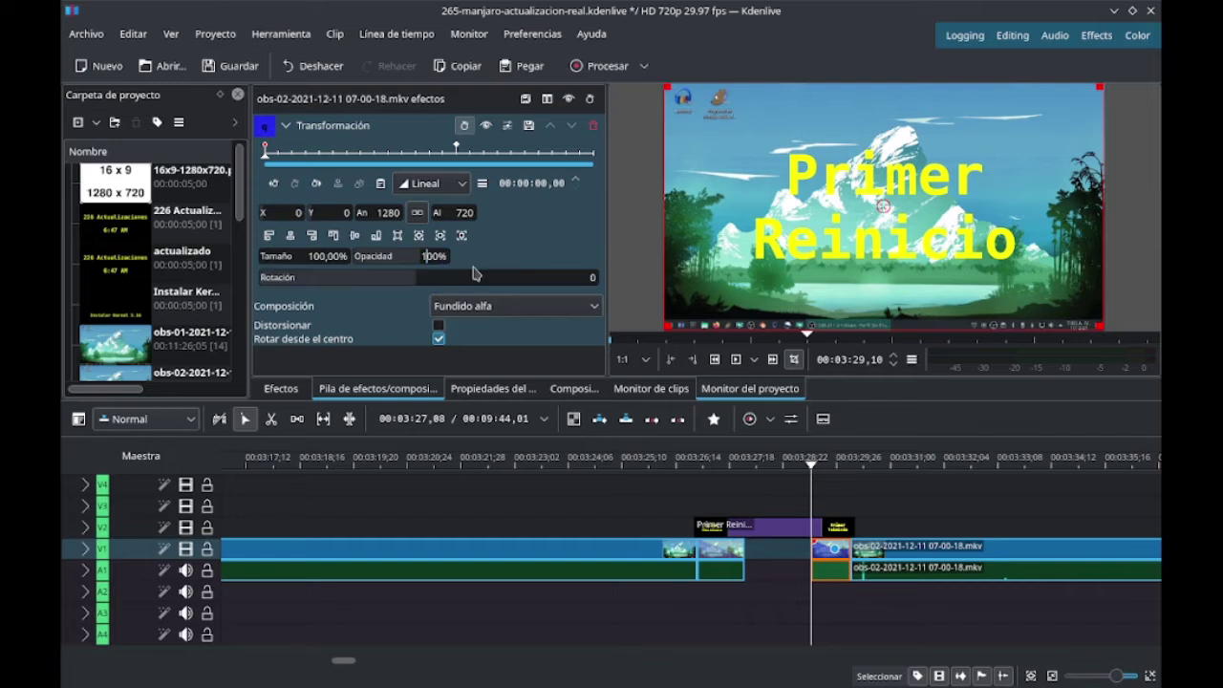
pyautogui.press('Return')
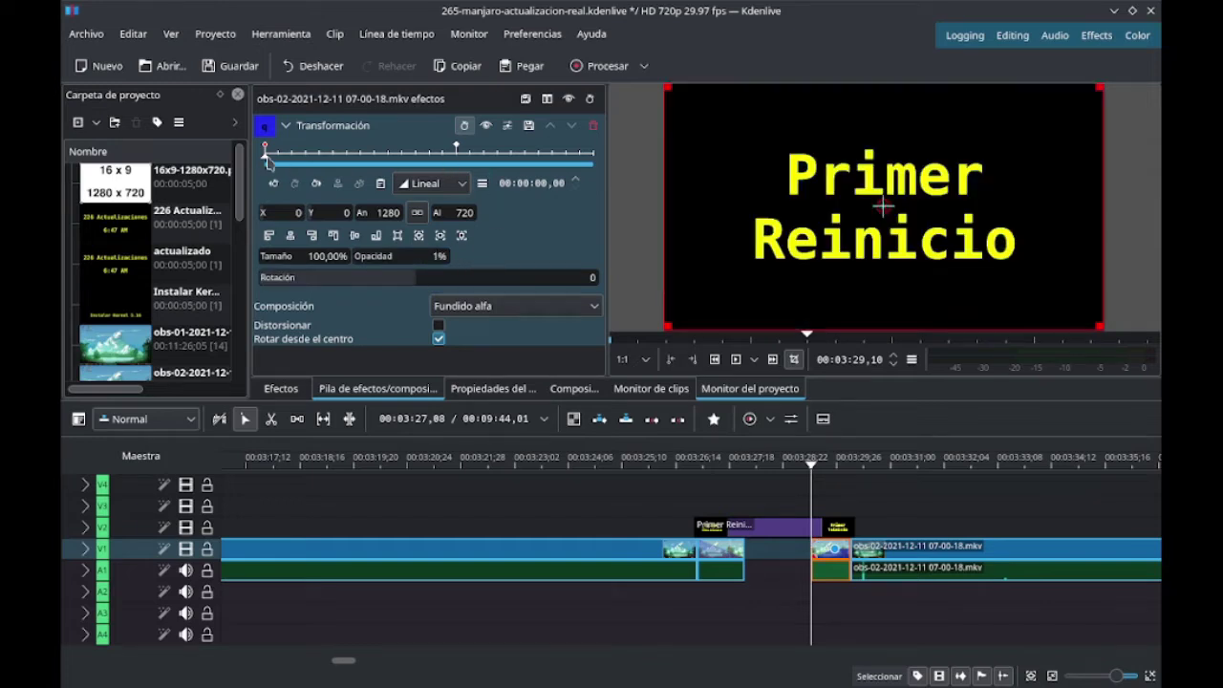
pyautogui.press('space')
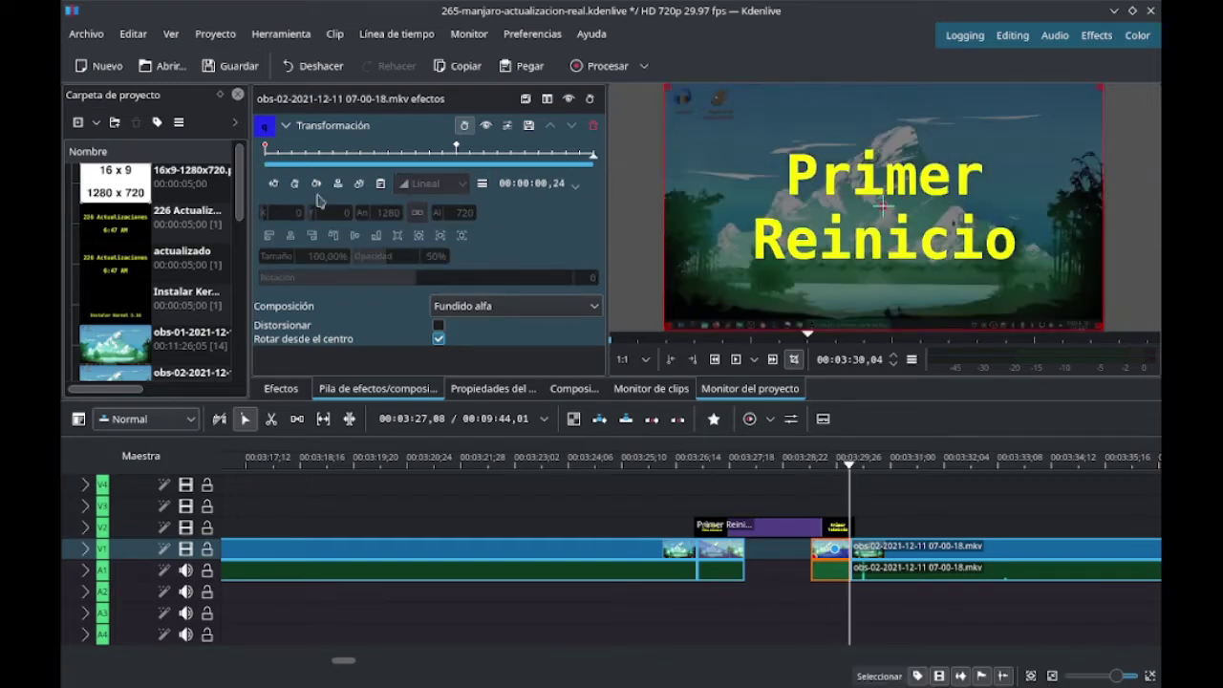
pyautogui.click(296, 184)
pyautogui.write('100')
pyautogui.press('Return')
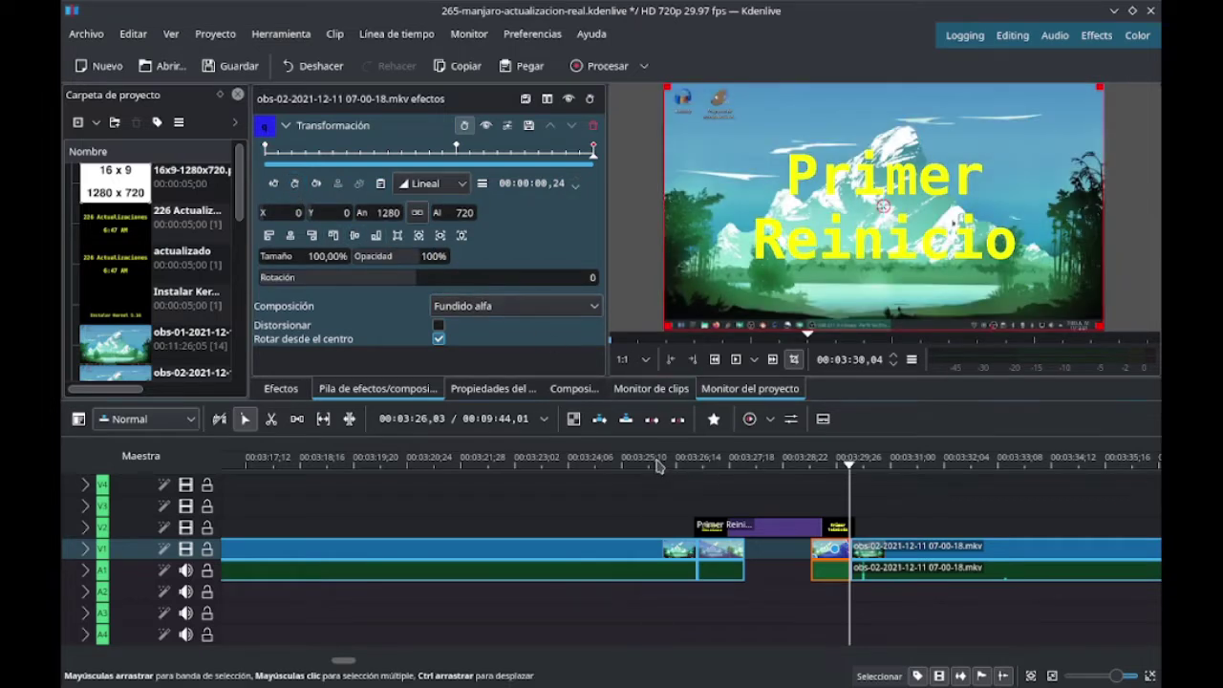
# Play back the whole "Primer Reinicio" transition from just before the title to just after it
pyautogui.click(658, 462)
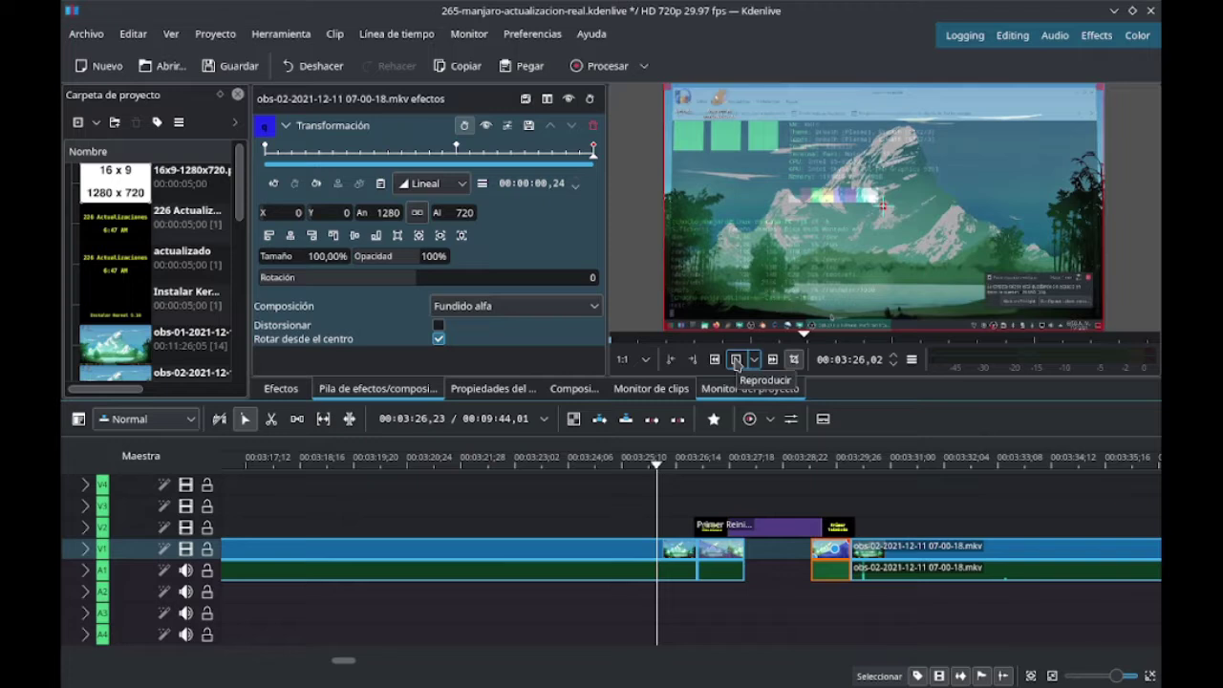
pyautogui.click(735, 361)
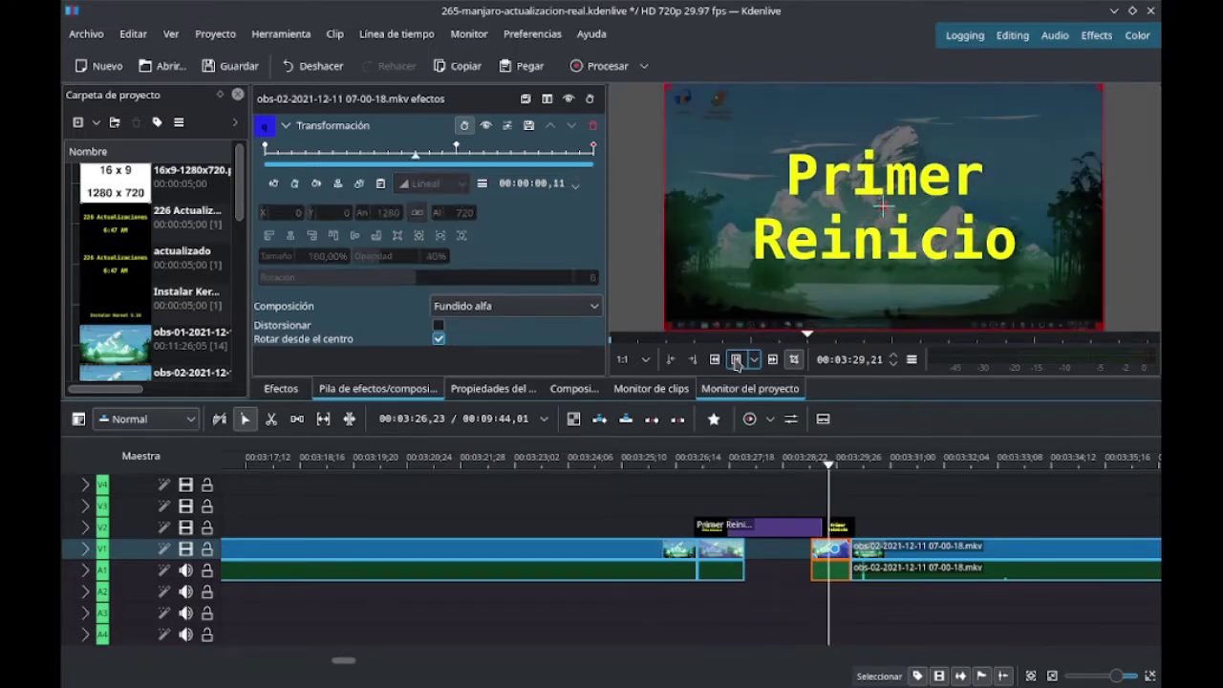
pyautogui.click(736, 360)
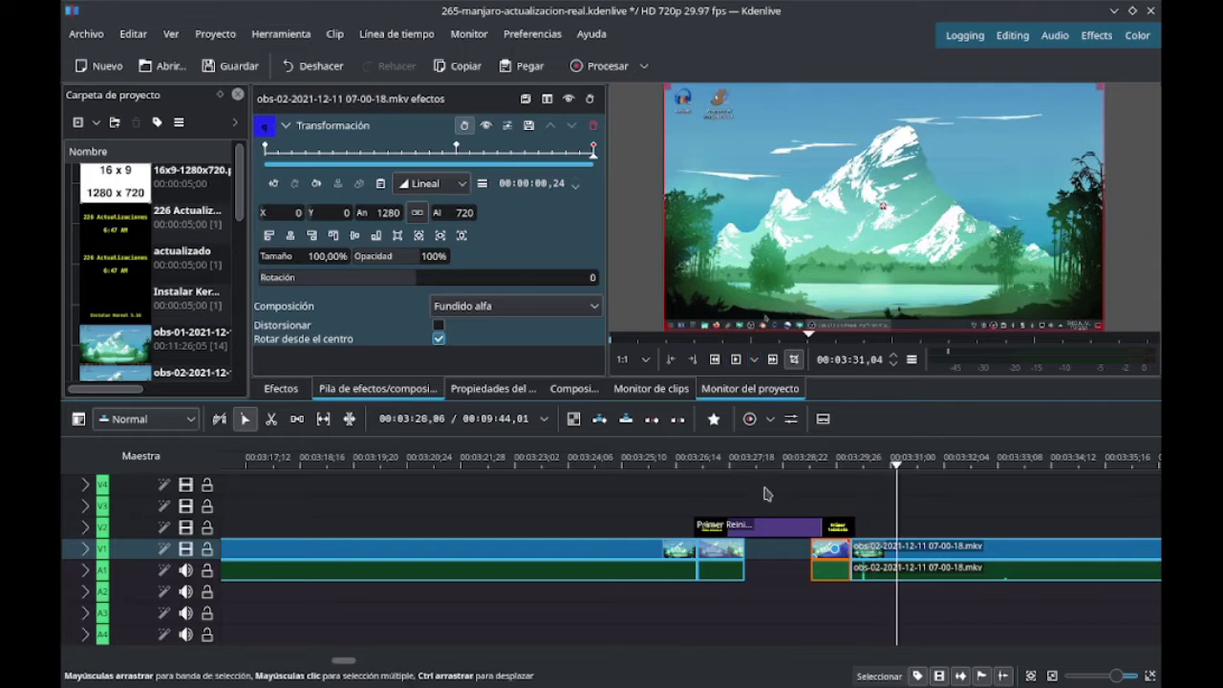
# Add a fade-in lasting 00:00:00,14 to the start of the "Primer Reinicio" title on V2
pyautogui.click(769, 524)
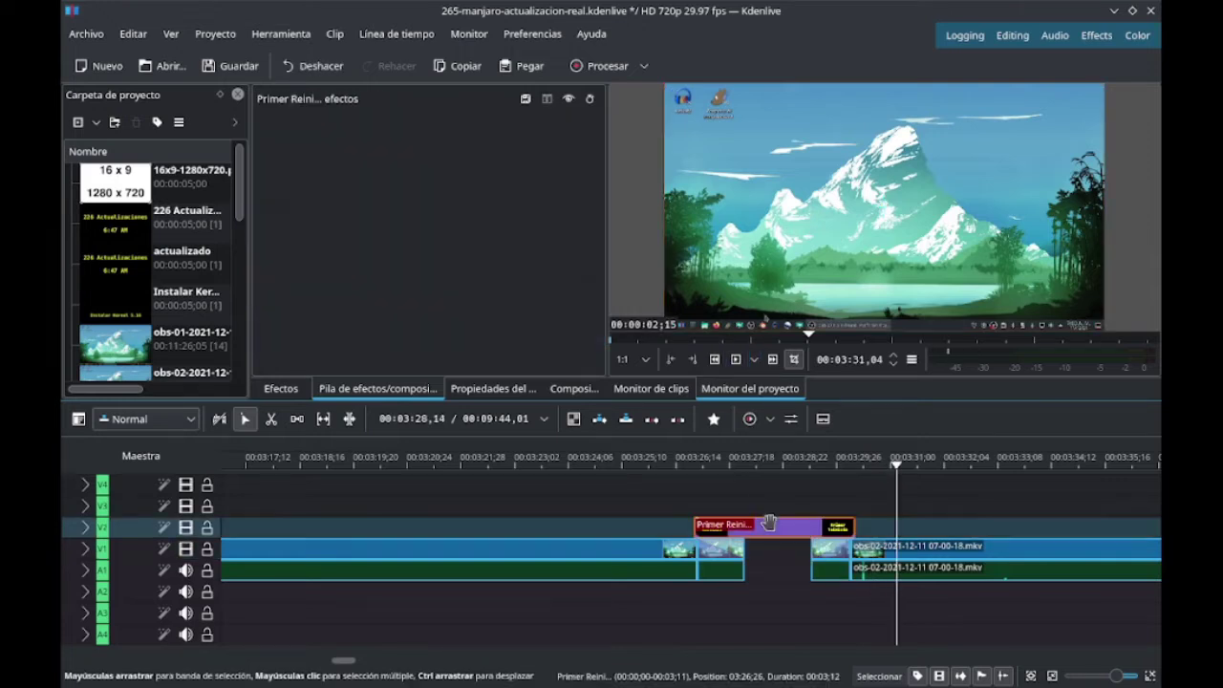
pyautogui.click(1150, 676)
pyautogui.click(1151, 675)
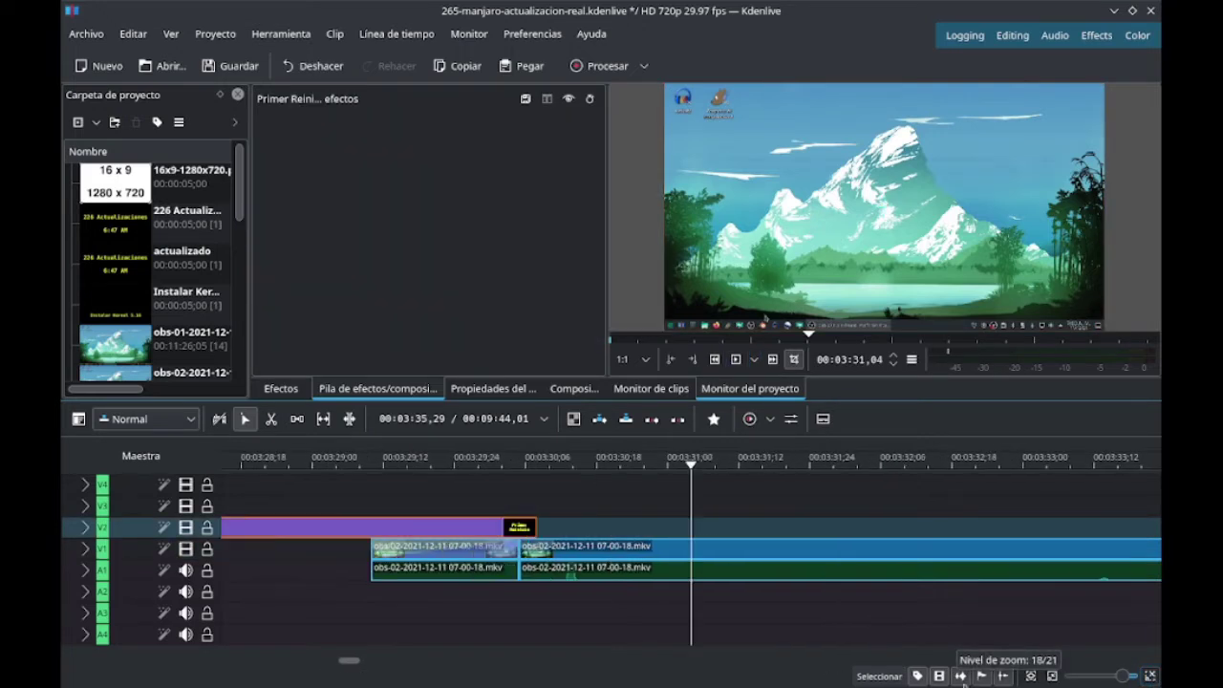
pyautogui.moveTo(349, 660); pyautogui.dragTo(347, 660)
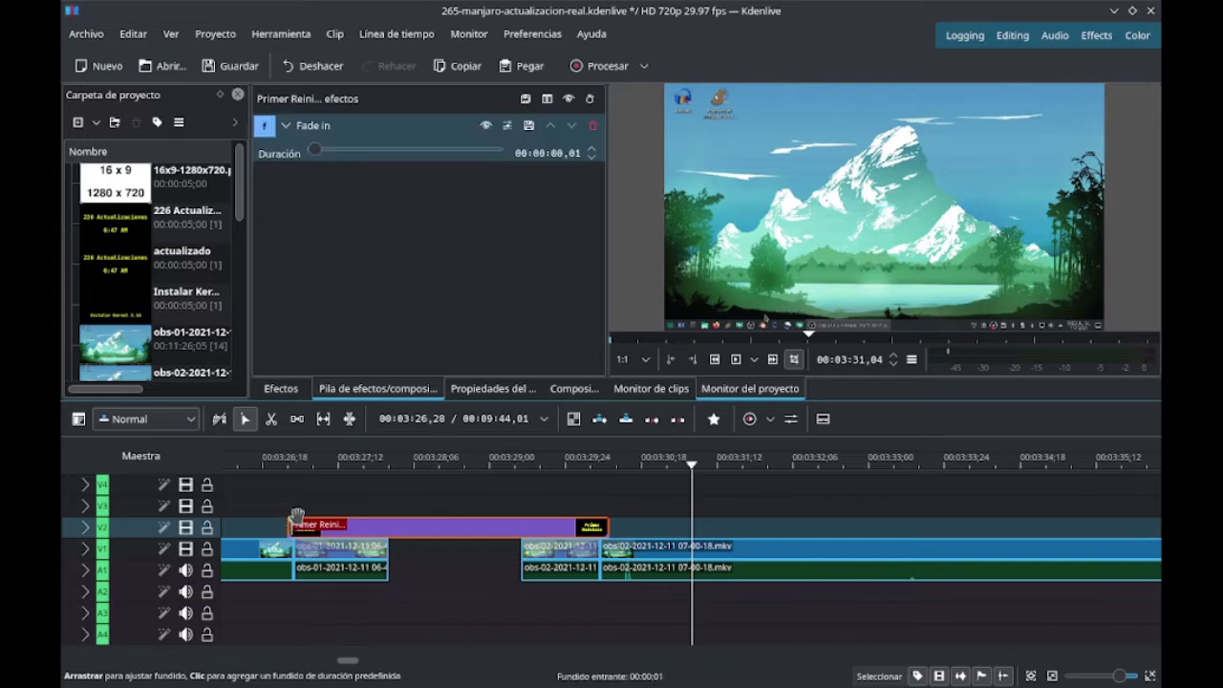
pyautogui.moveTo(291, 521); pyautogui.dragTo(310, 523)
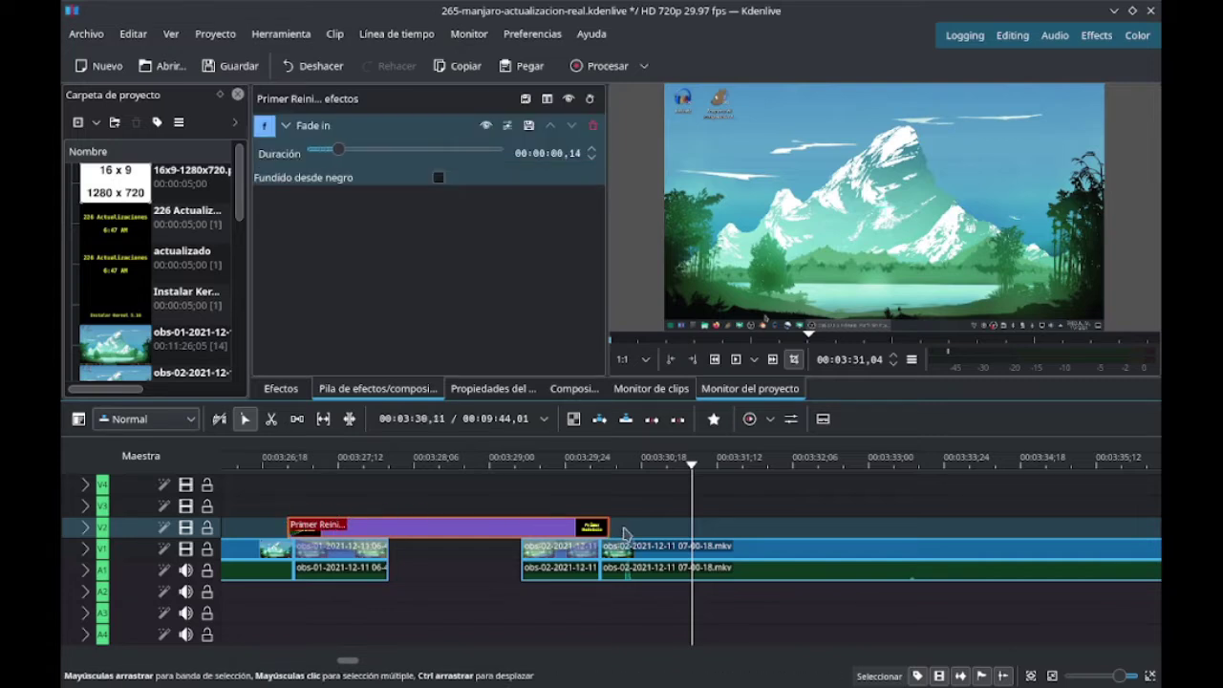
# Add a fade-out lasting 00:00:00,17 to the end of the "Primer Reinicio" title on V2 and save the project
pyautogui.moveTo(605, 521); pyautogui.dragTo(560, 525)
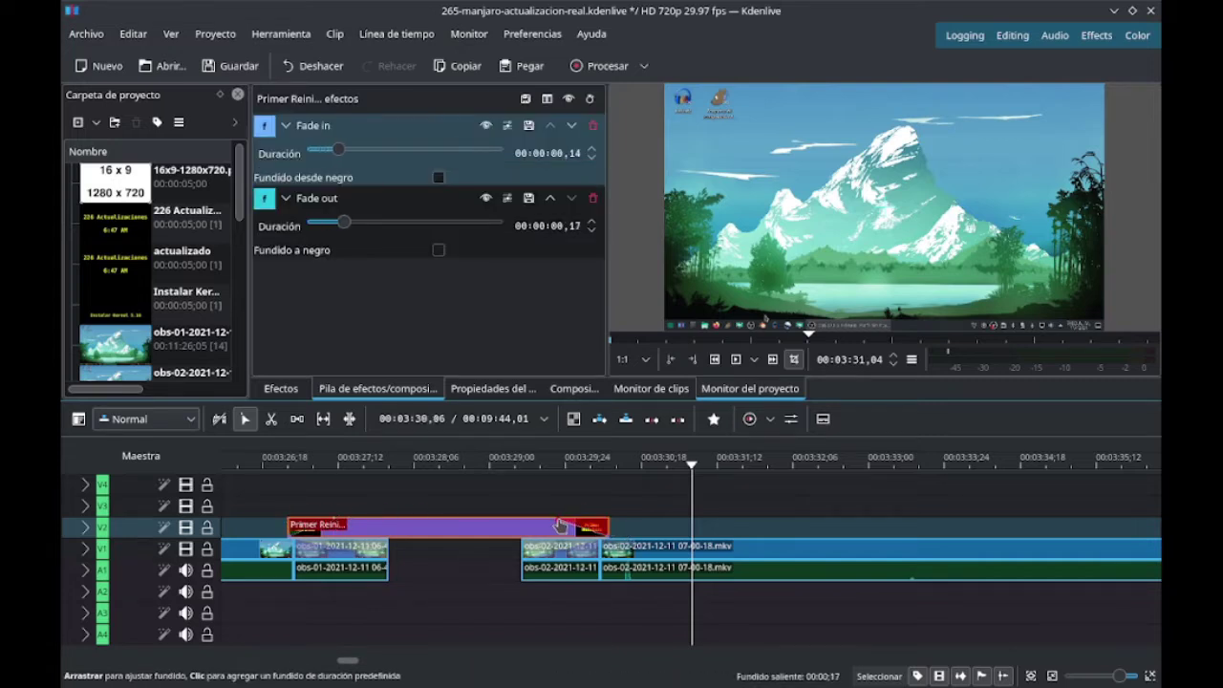
pyautogui.click(275, 461)
pyautogui.click(736, 359)
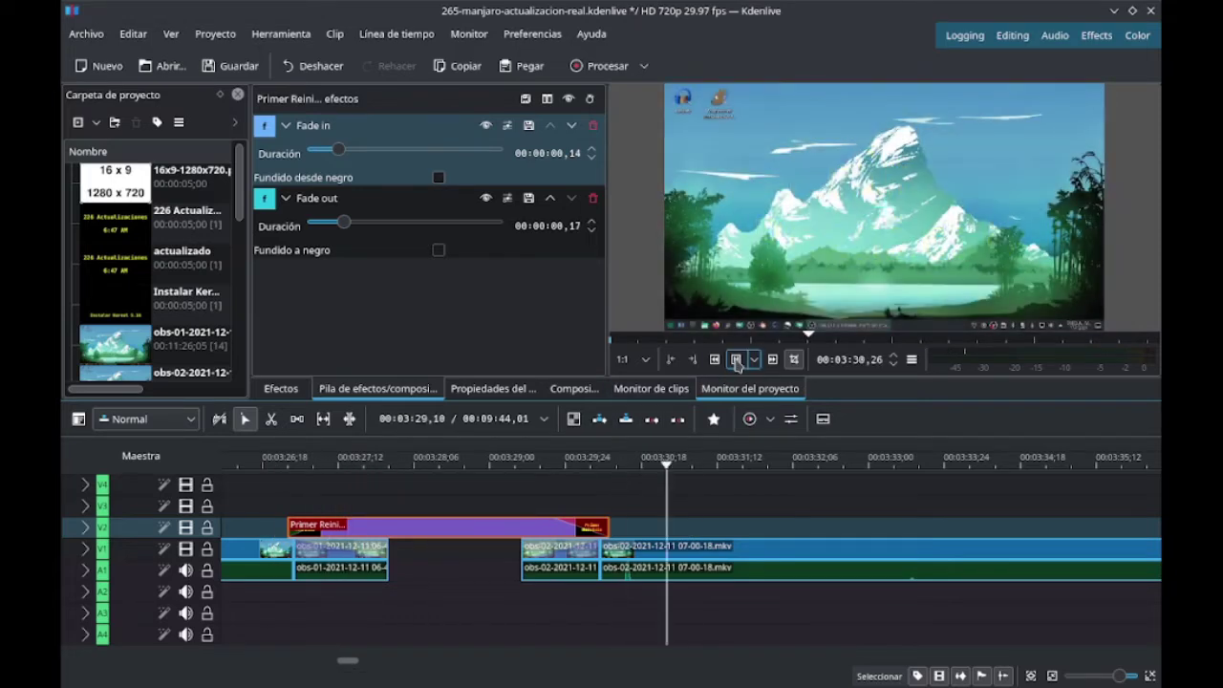
pyautogui.click(234, 67)
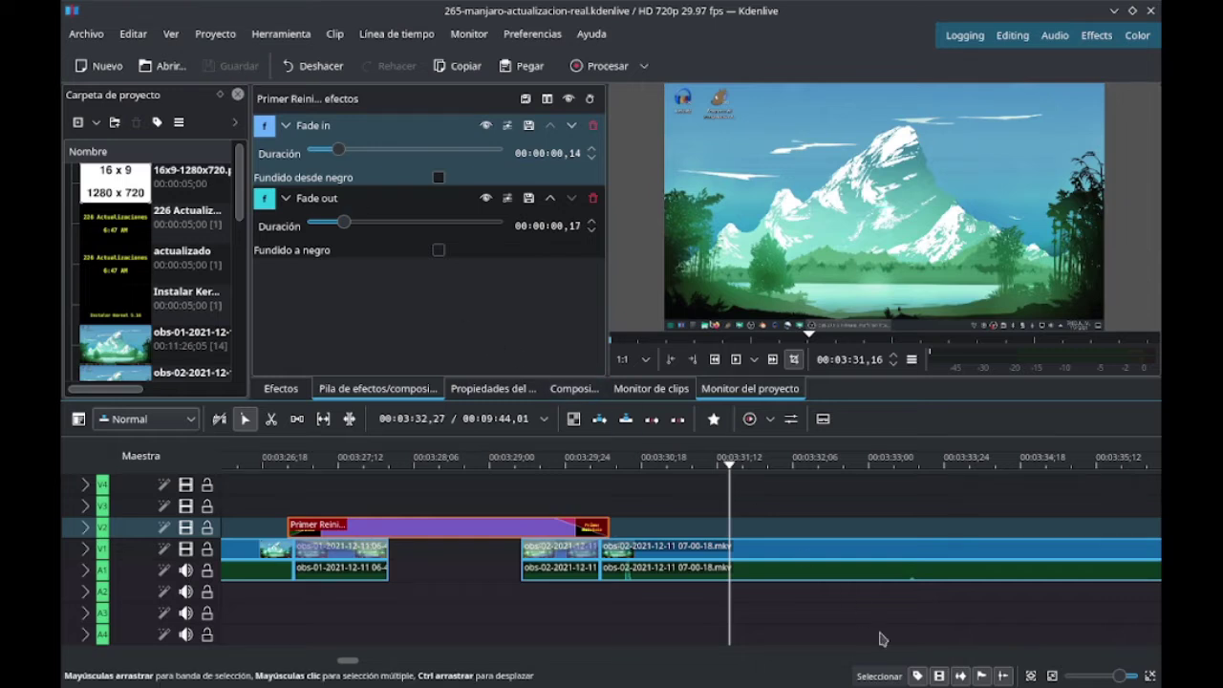
# Review the closing obs-04 segment and its "Sistema Actualizado" title around 00:09:22
pyautogui.click(1053, 676)
pyautogui.click(1053, 676)
pyautogui.click(1052, 676)
pyautogui.moveTo(990, 460); pyautogui.dragTo(748, 497)
pyautogui.moveTo(812, 527); pyautogui.dragTo(802, 528)
pyautogui.moveTo(845, 462); pyautogui.dragTo(1041, 526)
pyautogui.moveTo(1004, 468); pyautogui.dragTo(845, 502)
pyautogui.moveTo(908, 524); pyautogui.dragTo(895, 525)
pyautogui.click(887, 470)
pyautogui.moveTo(887, 478); pyautogui.dragTo(944, 483)
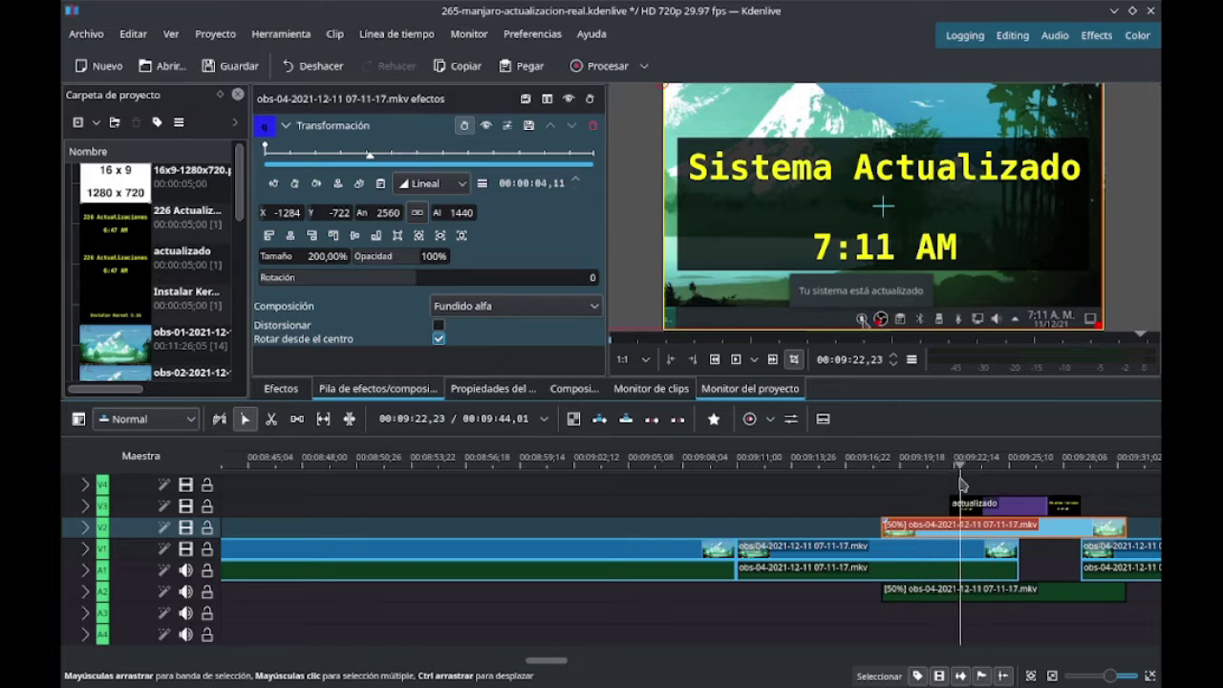
# Add a 00:00:01,21 fade-in and a 00:00:01,19 fade-out to the "actualizado" title on V3 and play it back
pyautogui.click(1015, 503)
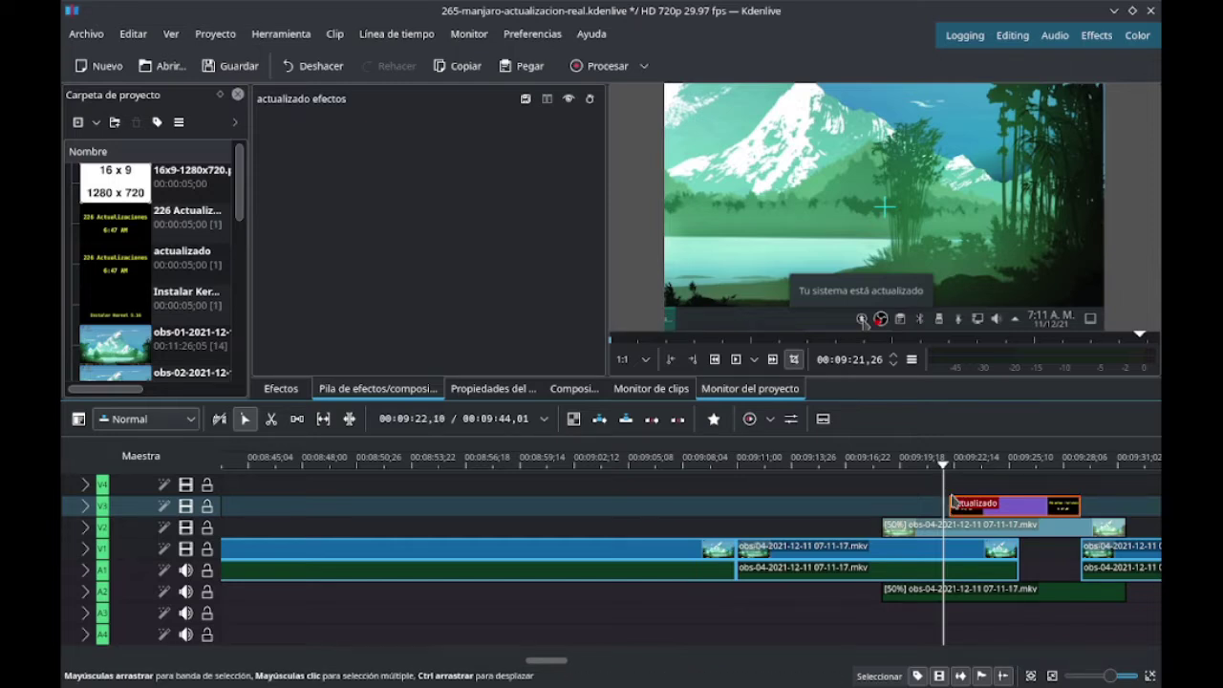
pyautogui.moveTo(956, 504); pyautogui.dragTo(976, 499)
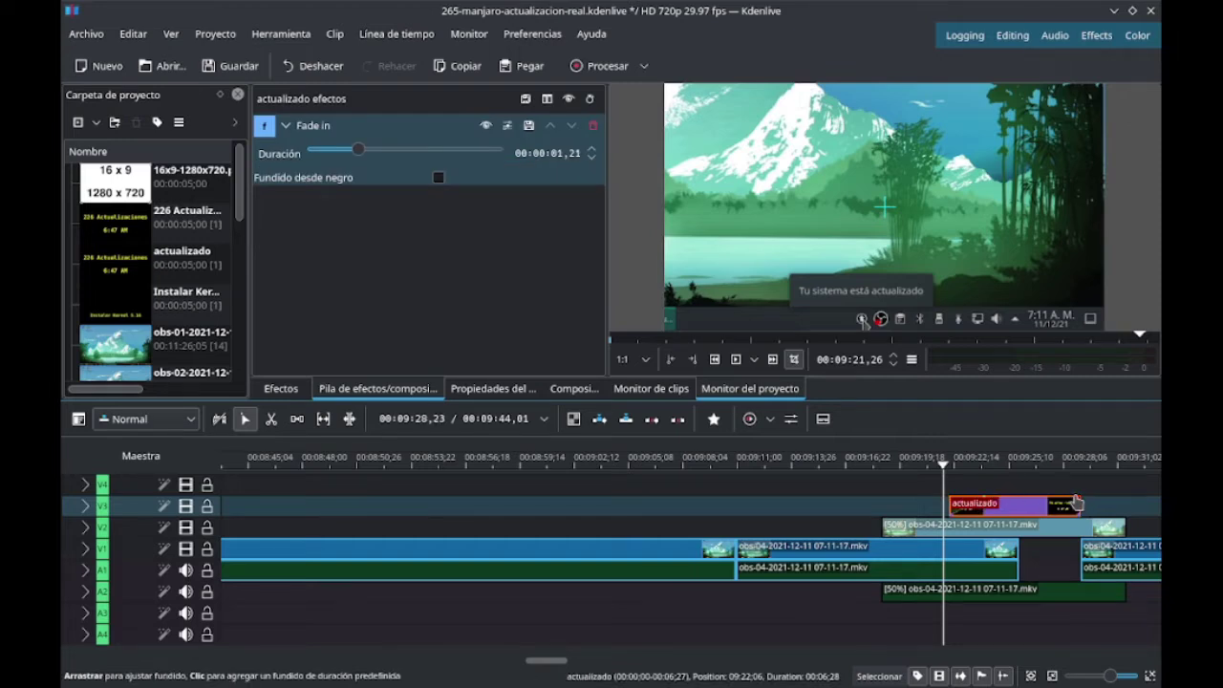
pyautogui.moveTo(1077, 502); pyautogui.dragTo(1054, 504)
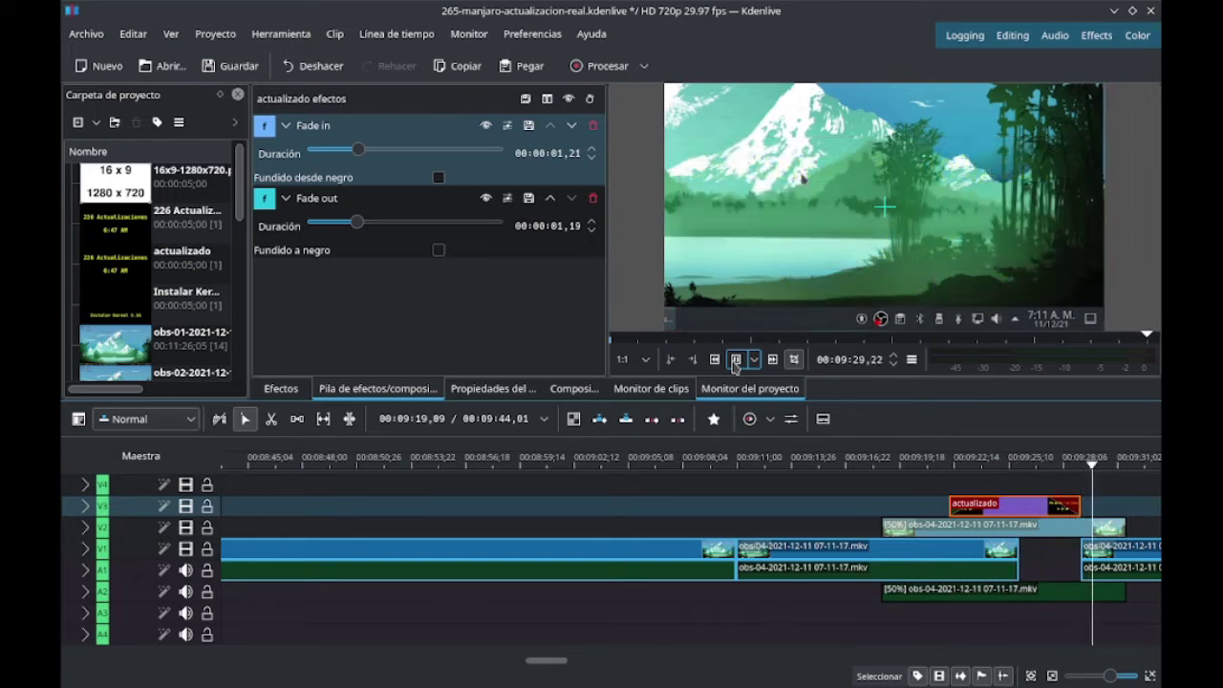
pyautogui.click(735, 360)
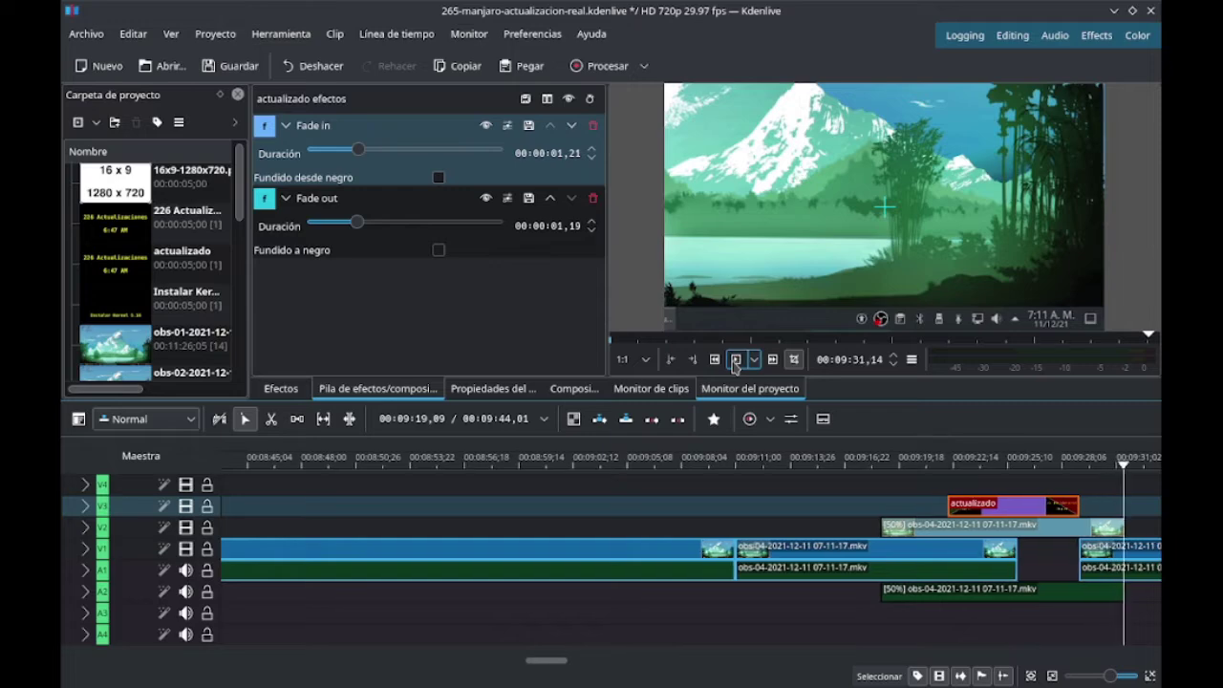
# Save a copy of the project as 269-probar-error-kdenlive in the bb-vid-editado folder inside 269-probar-kdenlive-2112
pyautogui.click(86, 34)
pyautogui.click(119, 146)
pyautogui.click(349, 243)
pyautogui.scroll(-10, 493, 359)
pyautogui.doubleClick(477, 386)
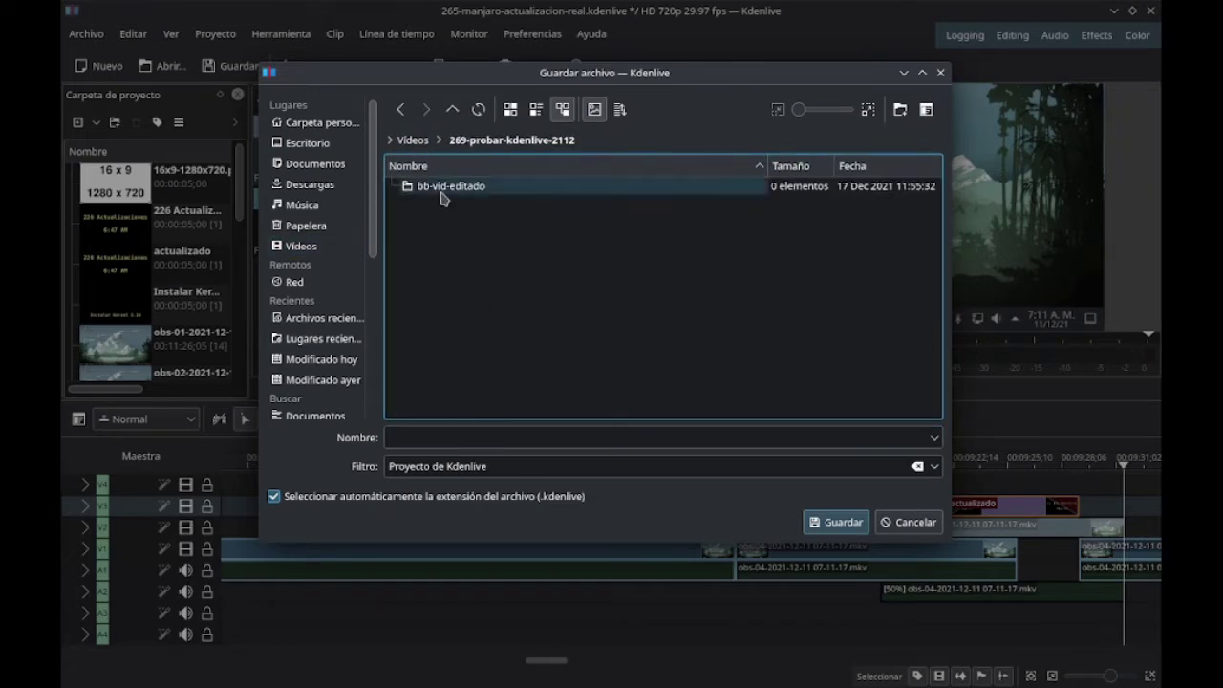
pyautogui.doubleClick(516, 187)
pyautogui.click(468, 437)
pyautogui.write('269-probar-error-kdenlive')
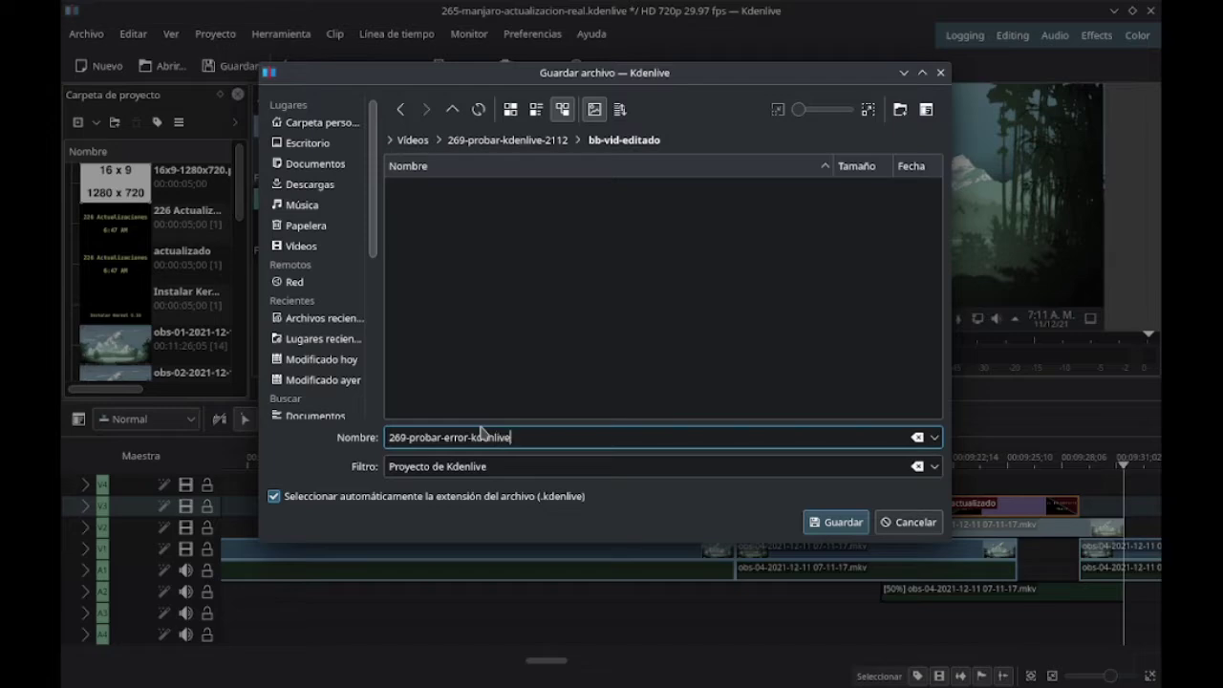
pyautogui.click(824, 523)
# Group the obs-04 clip on V2 with its audio clip on A2
pyautogui.click(1052, 676)
pyautogui.click(660, 528)
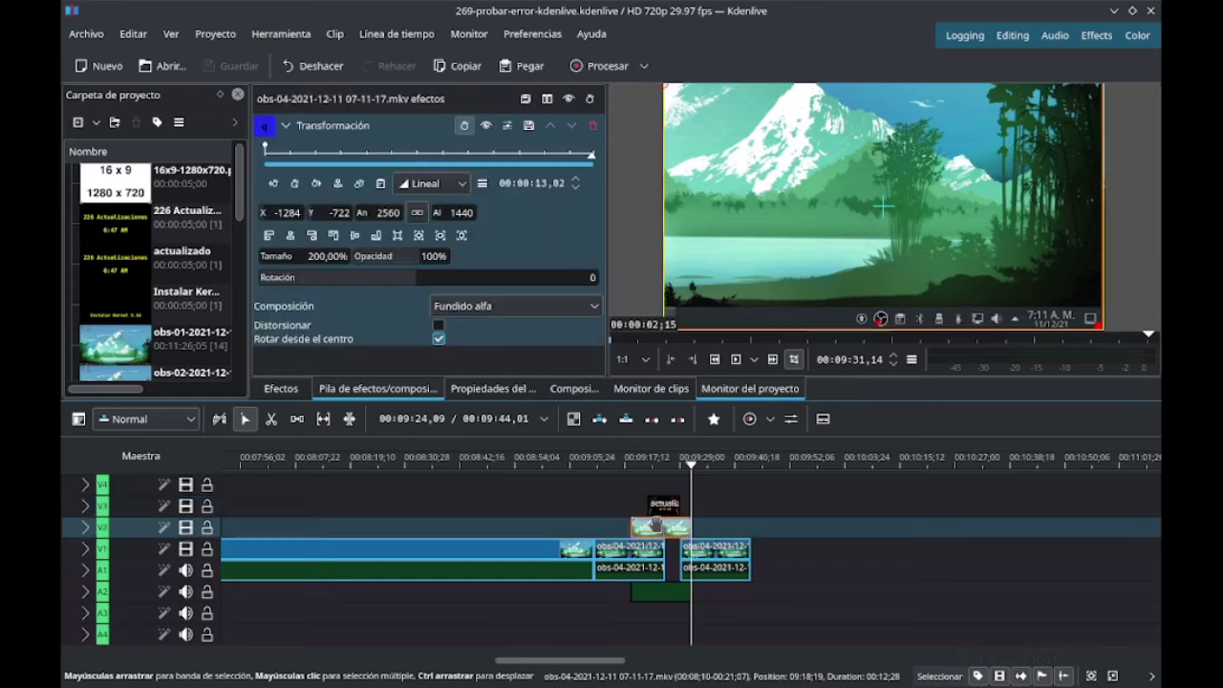
pyautogui.rightClick(669, 585)
pyautogui.click(780, 258)
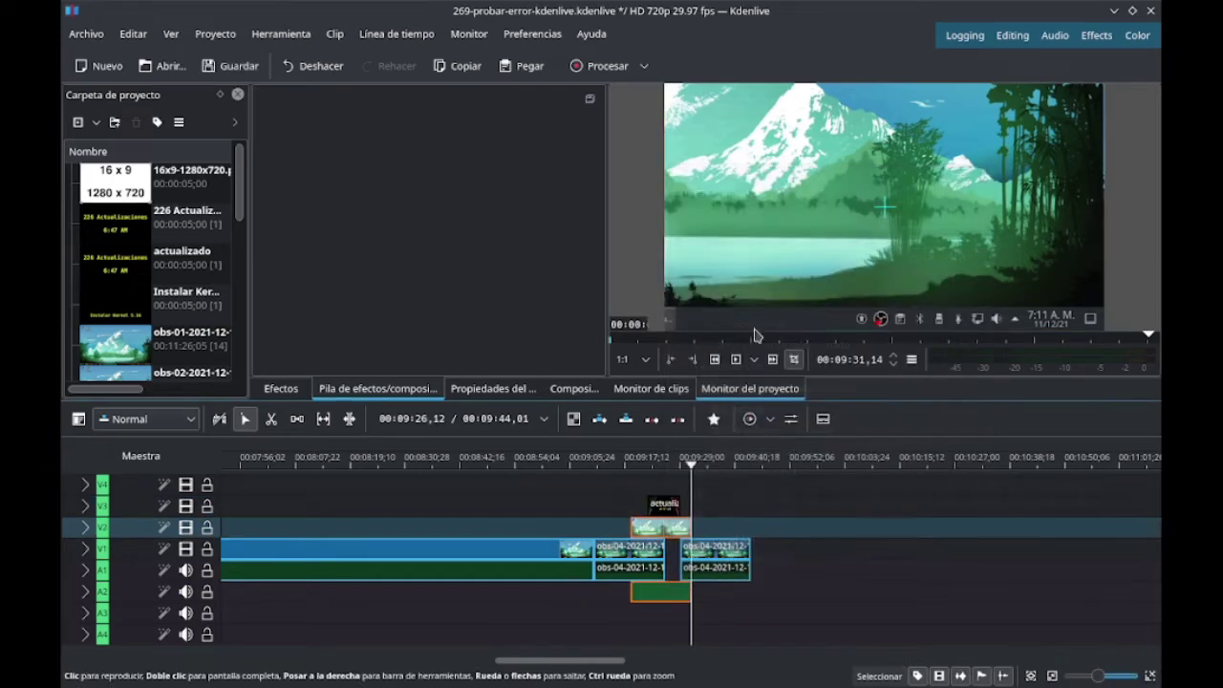
# Clear the clip selection and place the playhead at 00:03:26,22, just before the "Primer Reinicio" title
pyautogui.click(1052, 676)
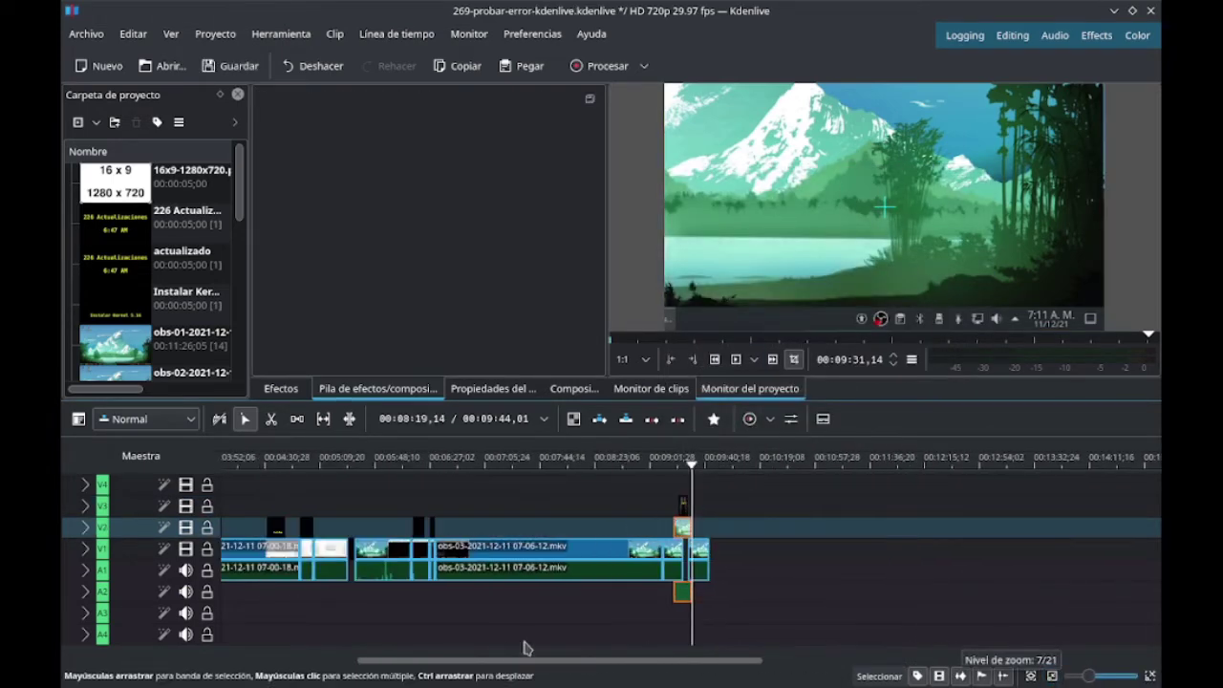
pyautogui.moveTo(525, 659); pyautogui.dragTo(256, 656)
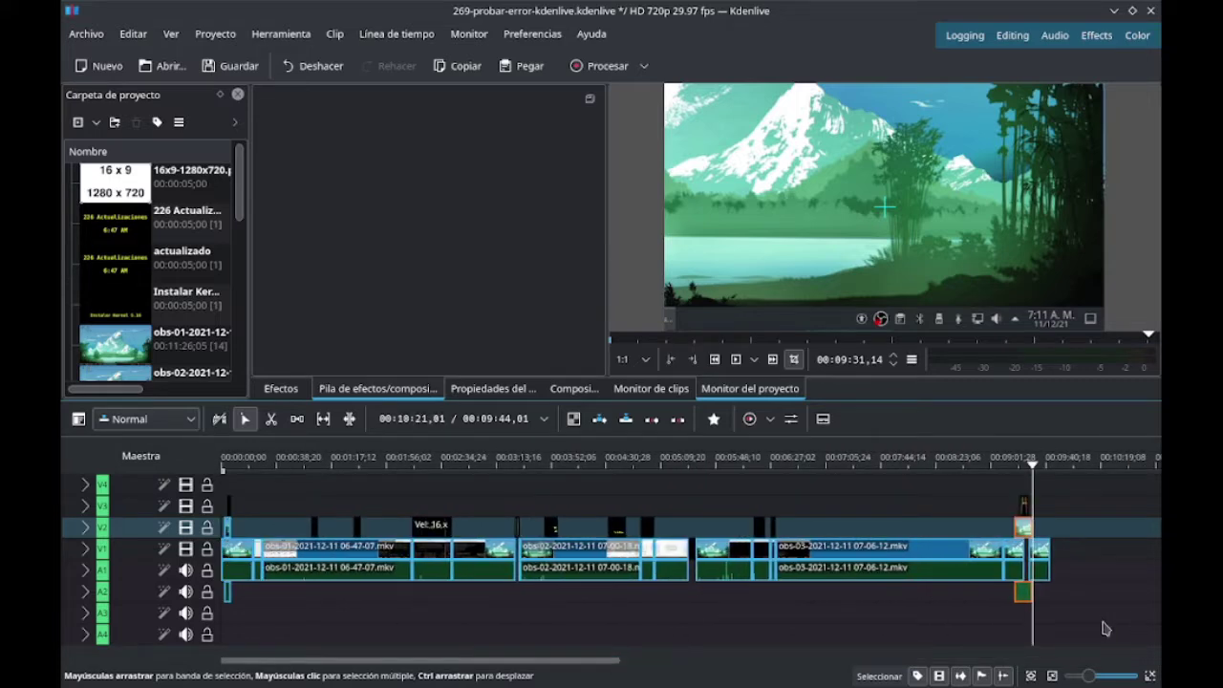
pyautogui.moveTo(1077, 615); pyautogui.dragTo(935, 484)
pyautogui.click(680, 621)
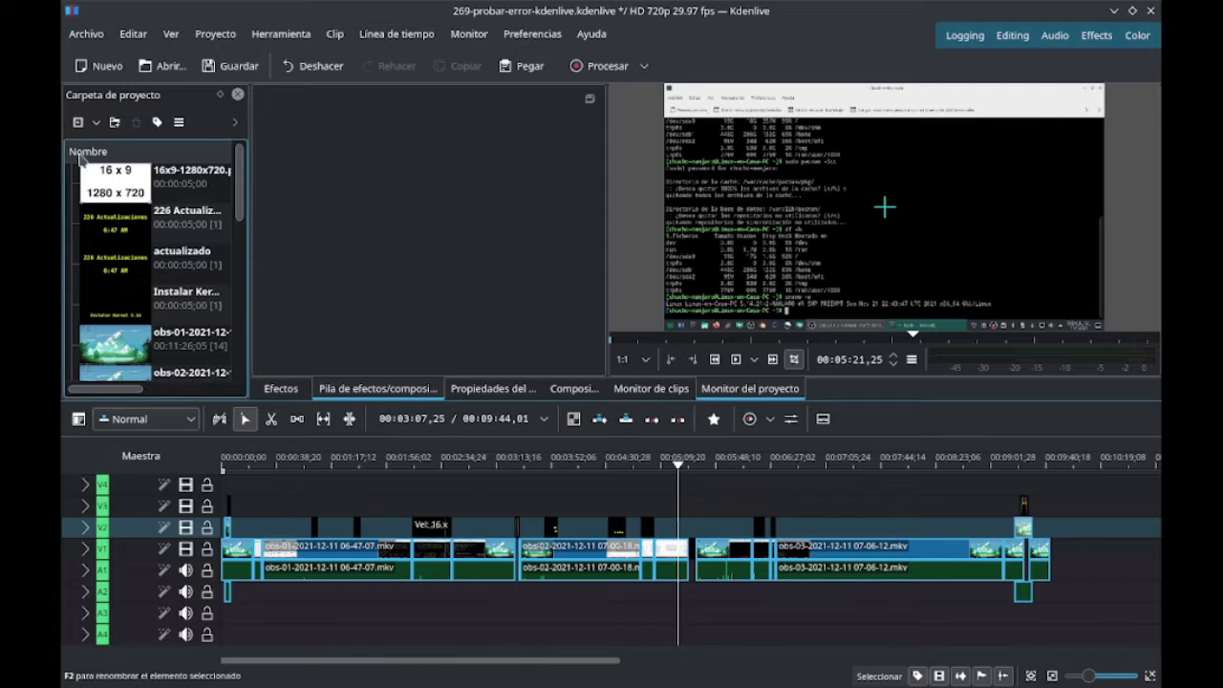
pyautogui.moveTo(520, 464); pyautogui.dragTo(516, 464)
pyautogui.scroll(4, 514, 464)
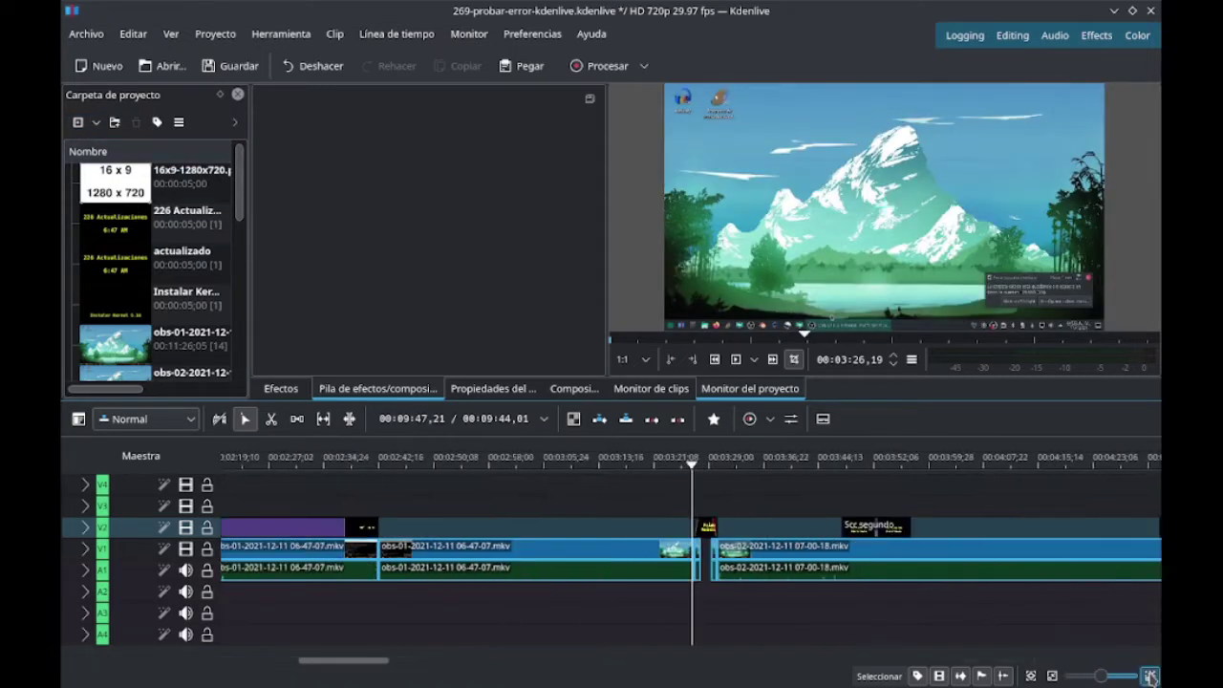
pyautogui.moveTo(688, 464); pyautogui.dragTo(696, 468)
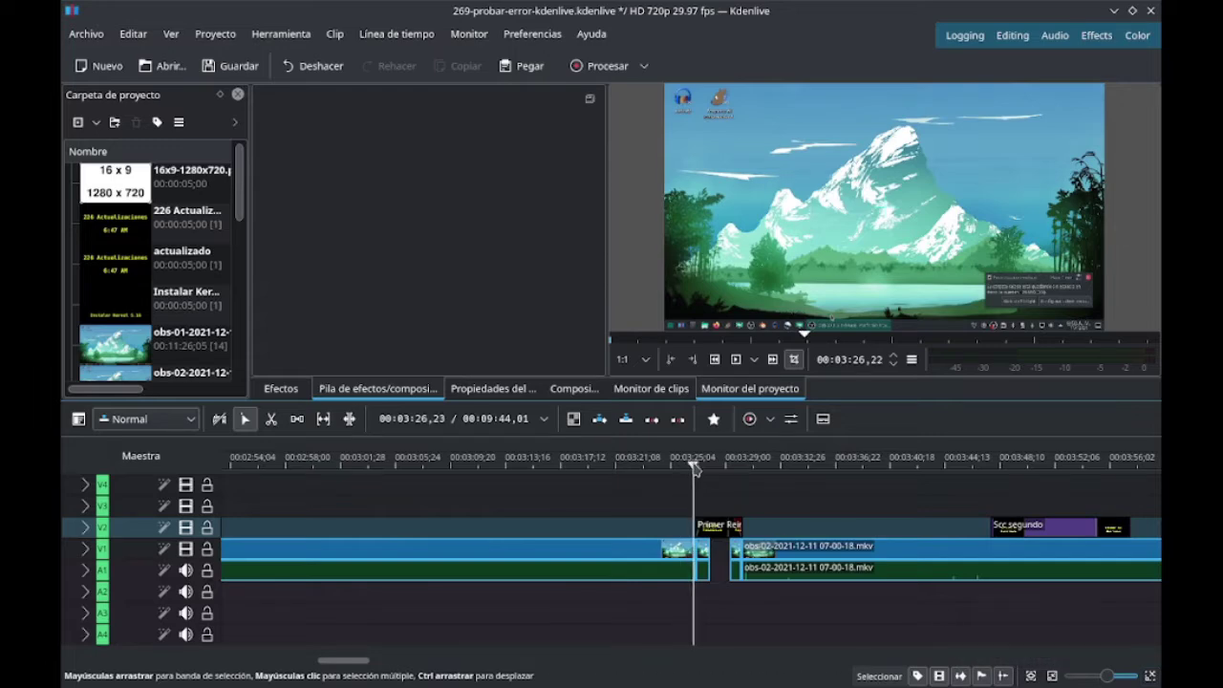
# Import posible-zoom.mp3 from the 00-efectos-sonido folder in Vídeos into the project
pyautogui.click(79, 122)
pyautogui.click(298, 290)
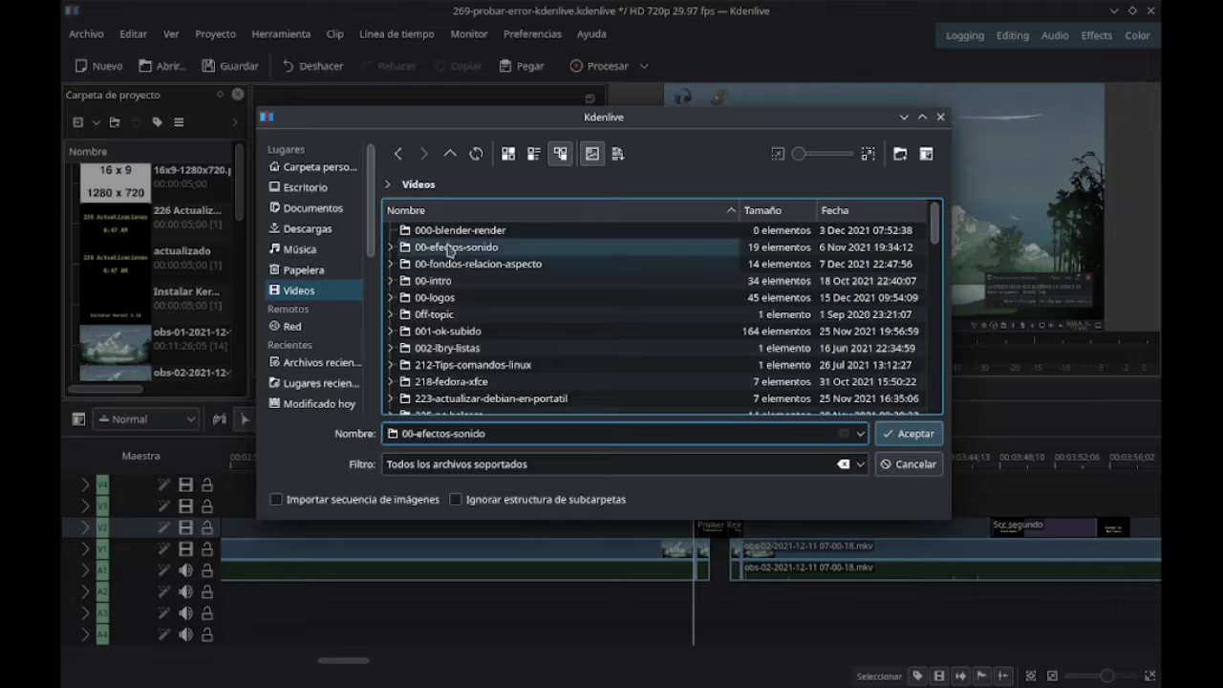
pyautogui.click(448, 247)
pyautogui.click(458, 398)
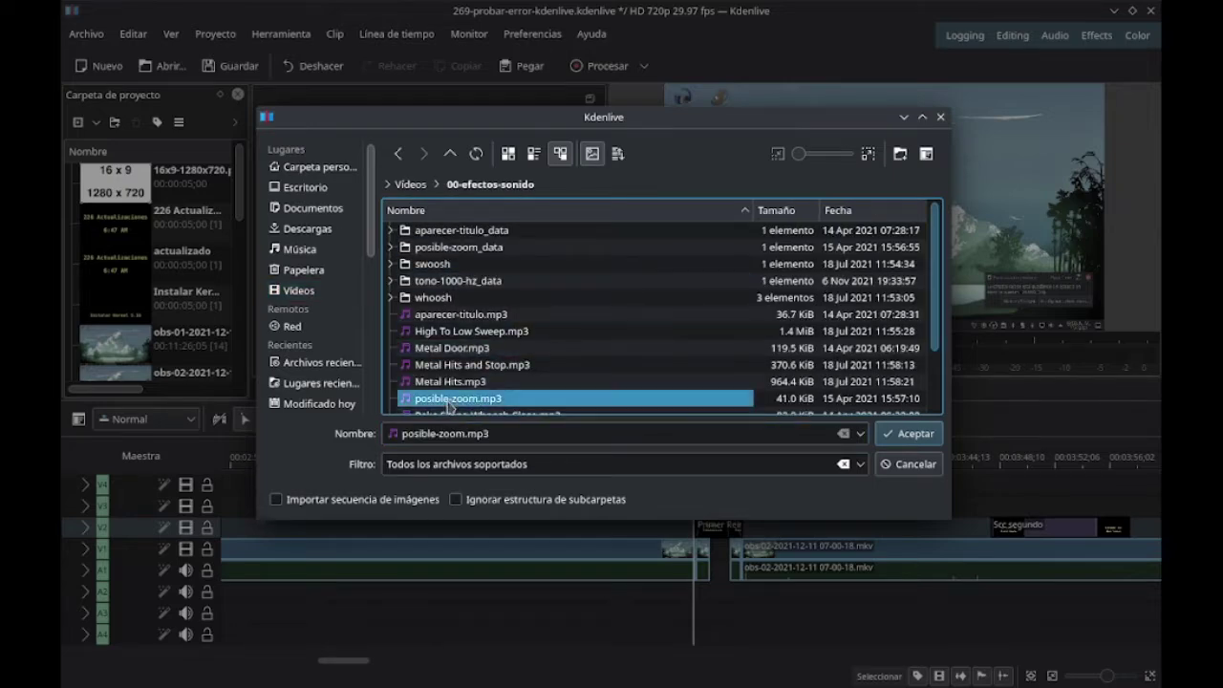
pyautogui.click(908, 433)
# Place posible-zoom.mp3 on A2 aligned with the start of the "Primer Reinicio" title and play back the passage
pyautogui.moveTo(143, 356); pyautogui.dragTo(712, 594)
pyautogui.click(1150, 676)
pyautogui.click(1150, 676)
pyautogui.moveTo(880, 585)
pyautogui.mouseDown()
pyautogui.moveTo(914, 583)
pyautogui.moveTo(903, 583)
pyautogui.mouseUp()
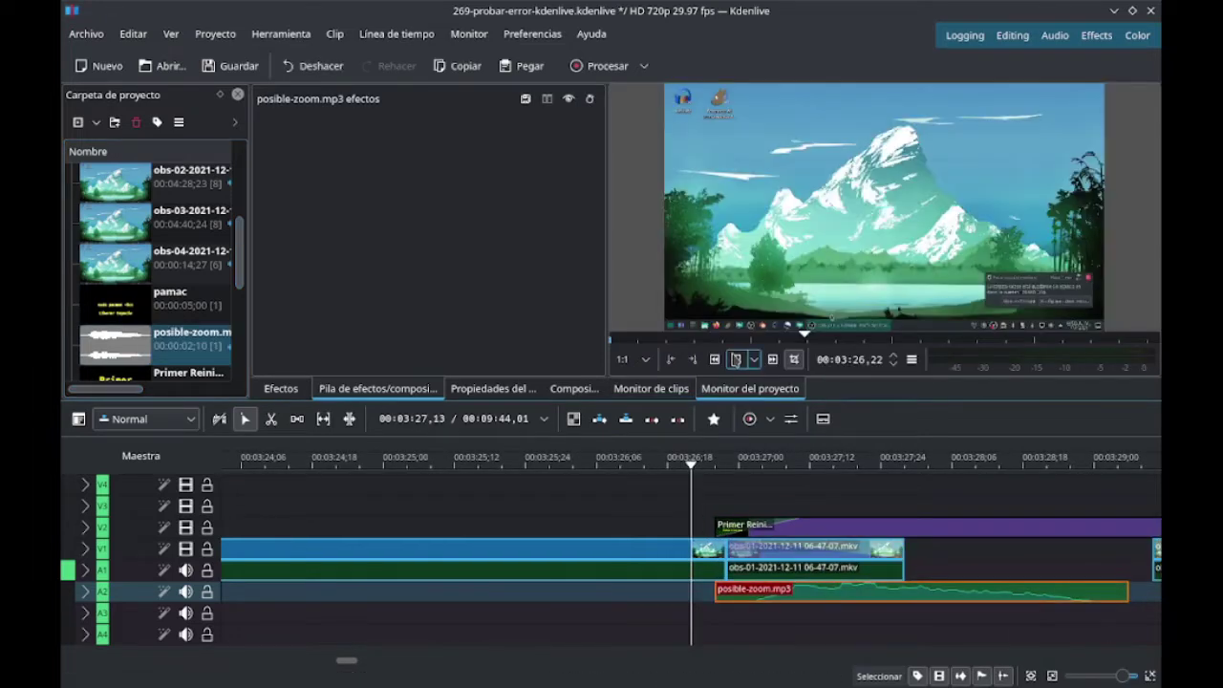
pyautogui.click(736, 360)
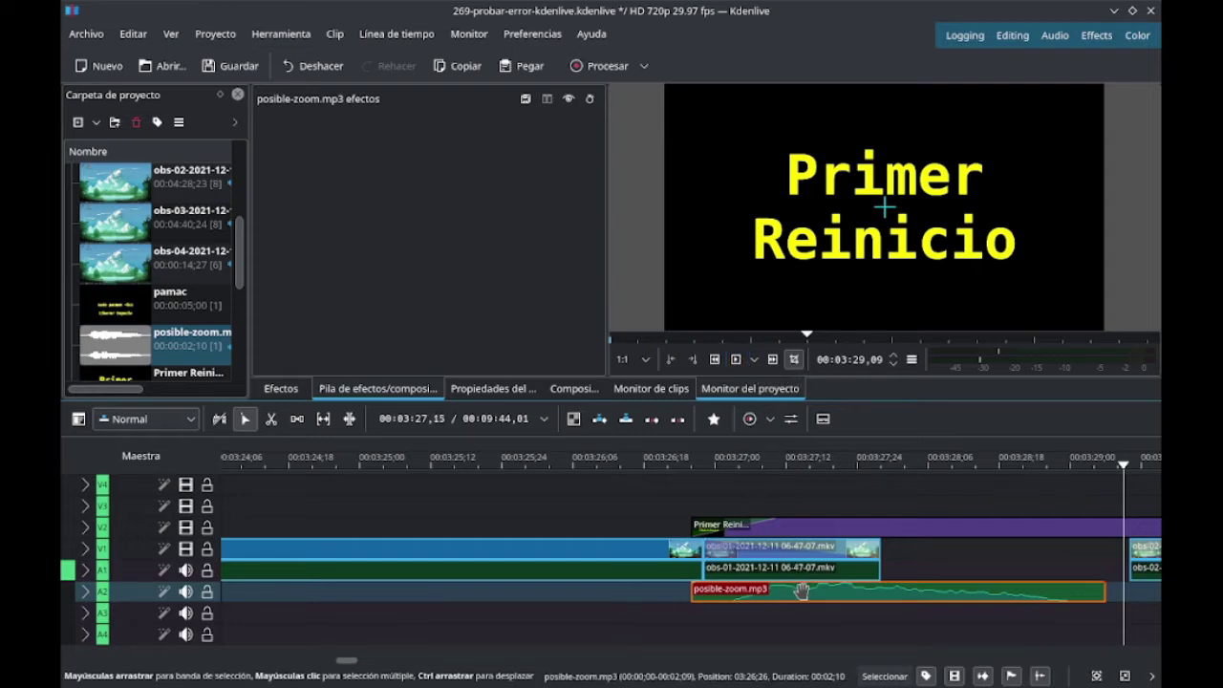
# Apply the Ganancia effect at 50% to the posible-zoom.mp3 clip on A2 and save the project
pyautogui.click(281, 388)
pyautogui.scroll(3, 308, 191)
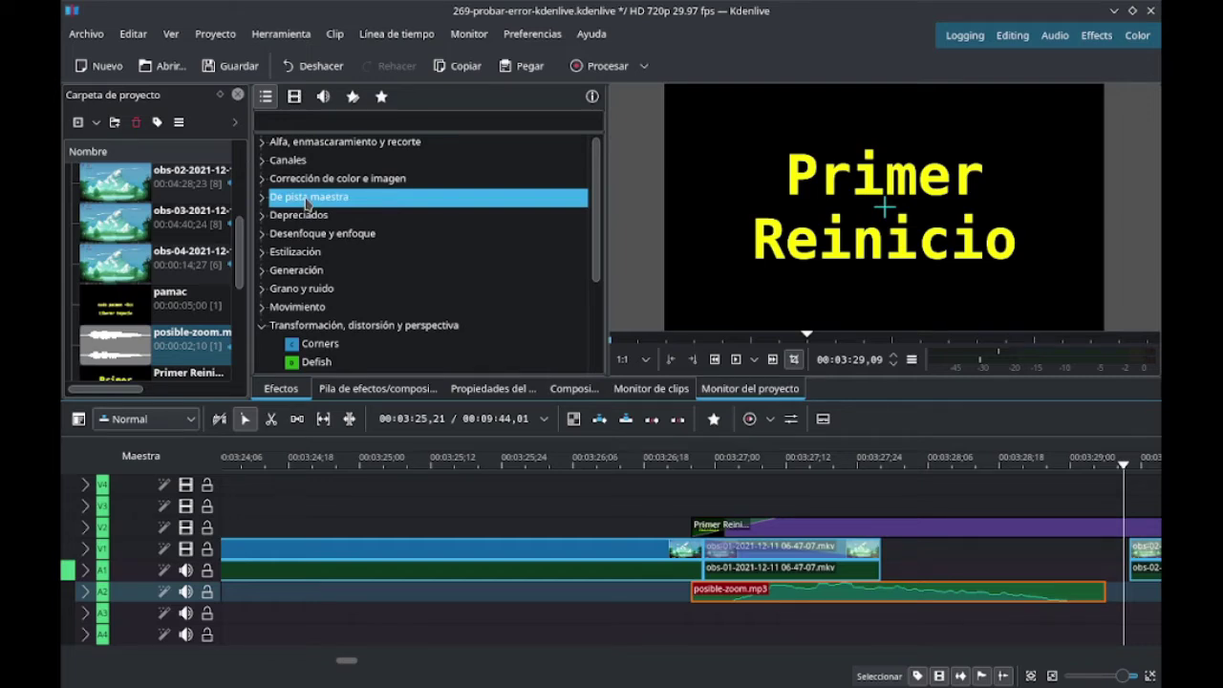
pyautogui.scroll(-3, 306, 202)
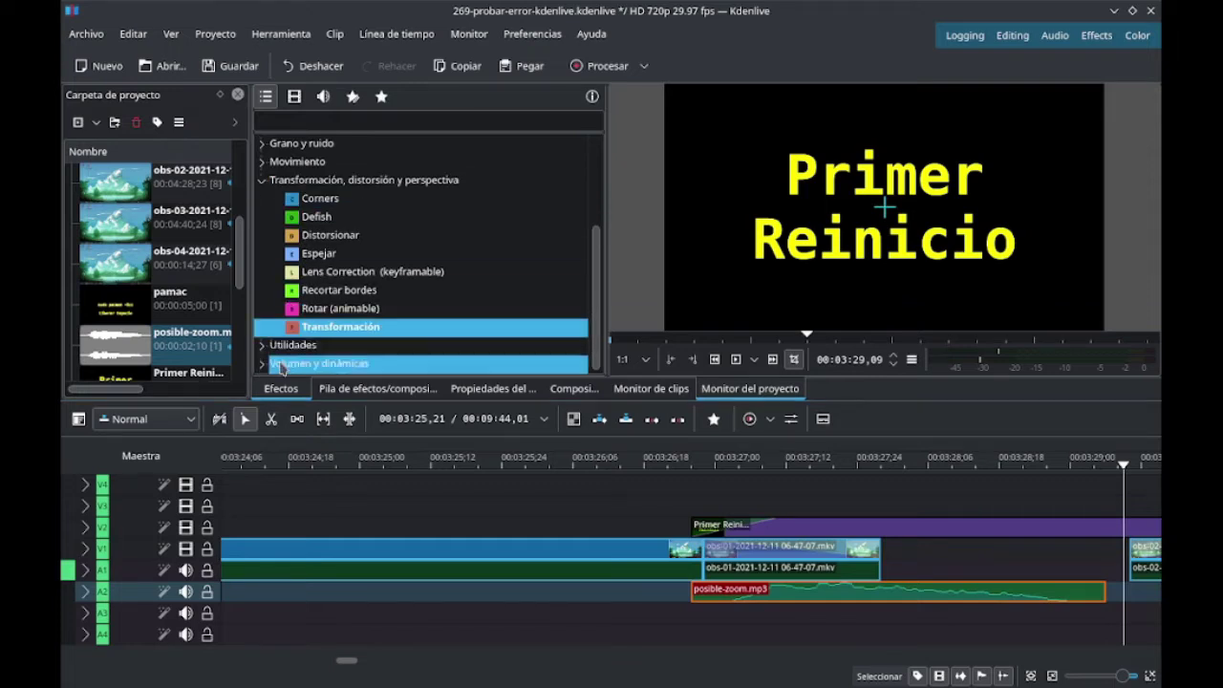
pyautogui.click(264, 364)
pyautogui.scroll(-2, 326, 328)
pyautogui.scroll(-1, 324, 328)
pyautogui.click(323, 296)
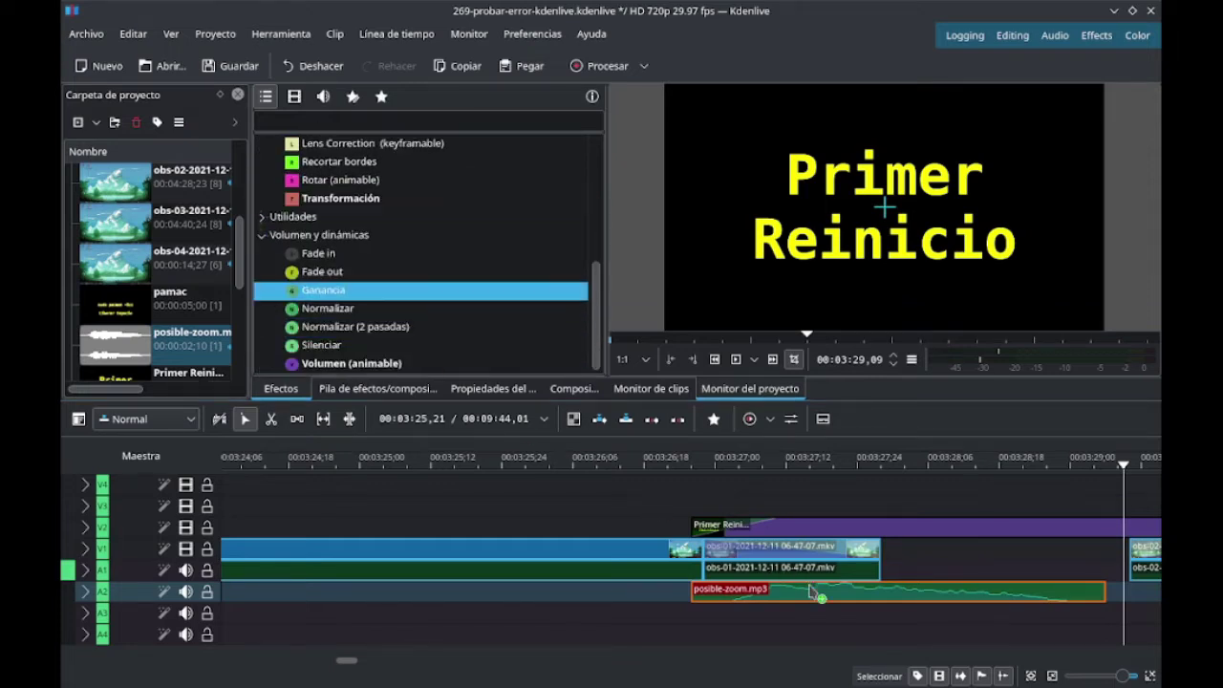
pyautogui.moveTo(812, 599); pyautogui.dragTo(811, 602)
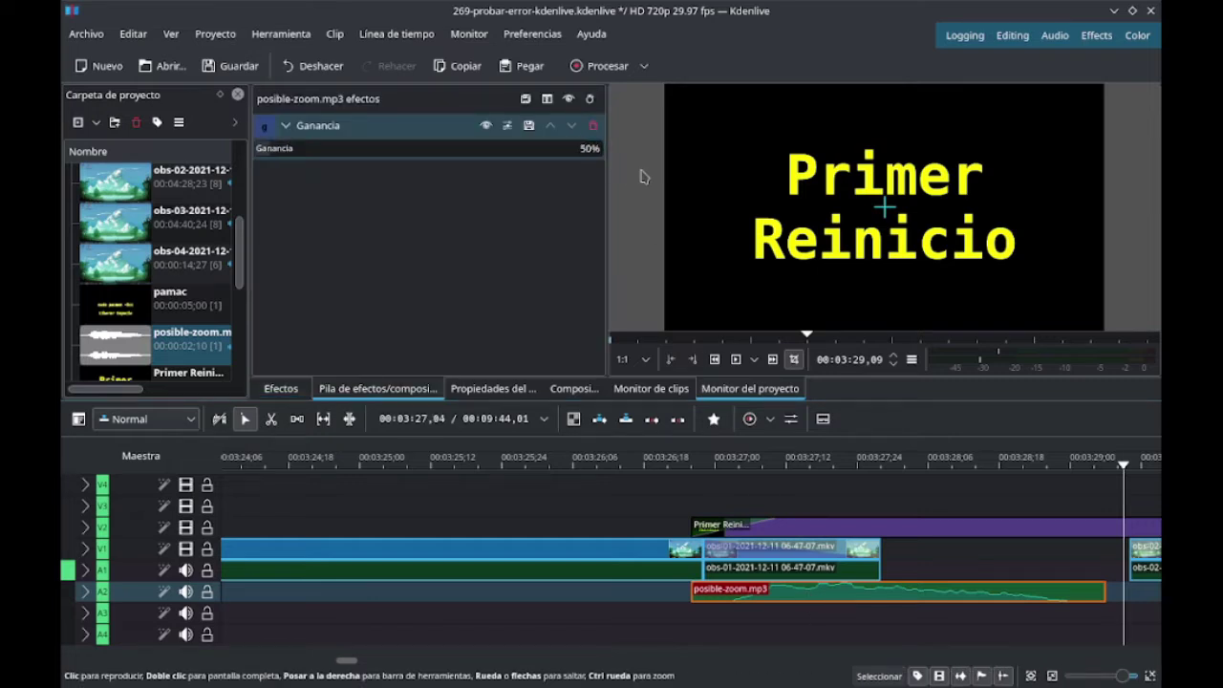
pyautogui.click(233, 66)
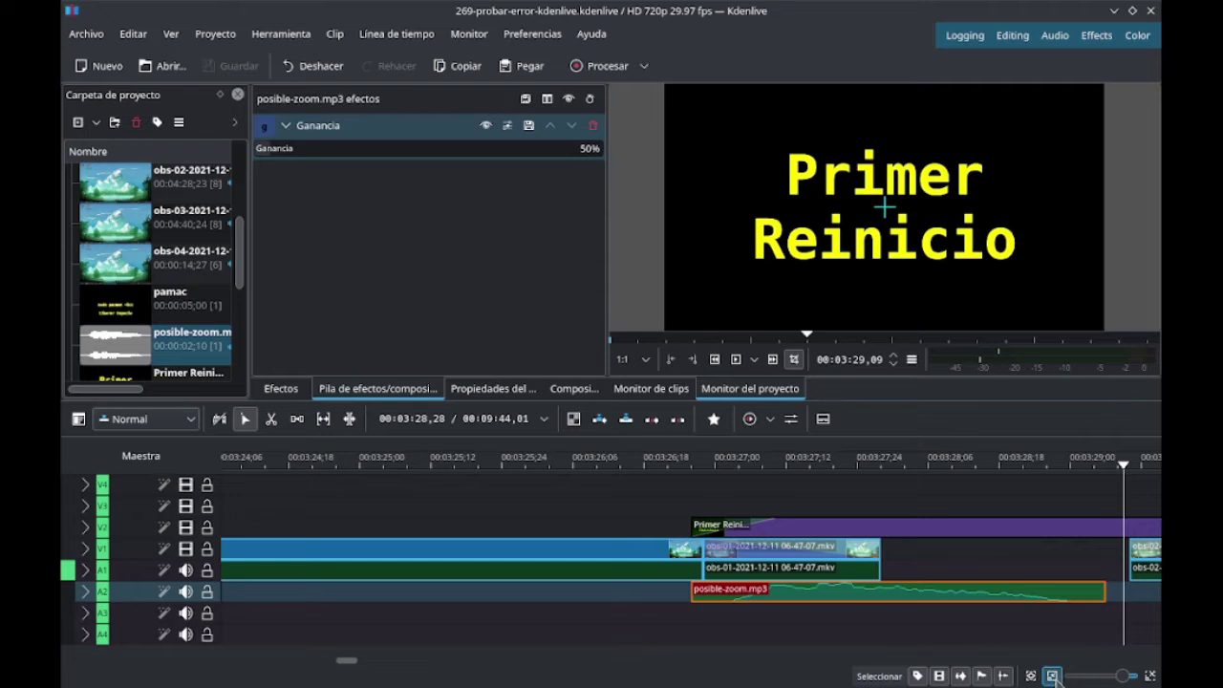
# Place another posible-zoom.mp3 clip on A2, aligned with the start of the "segundo" title on V1
pyautogui.click(1052, 675)
pyautogui.click(1052, 676)
pyautogui.click(1052, 676)
pyautogui.click(1052, 676)
pyautogui.click(1018, 464)
pyautogui.moveTo(1019, 464); pyautogui.dragTo(1037, 464)
pyautogui.click(1150, 675)
pyautogui.click(1149, 675)
pyautogui.click(1150, 676)
pyautogui.moveTo(192, 339)
pyautogui.mouseDown()
pyautogui.moveTo(588, 541)
pyautogui.moveTo(632, 587)
pyautogui.mouseUp()
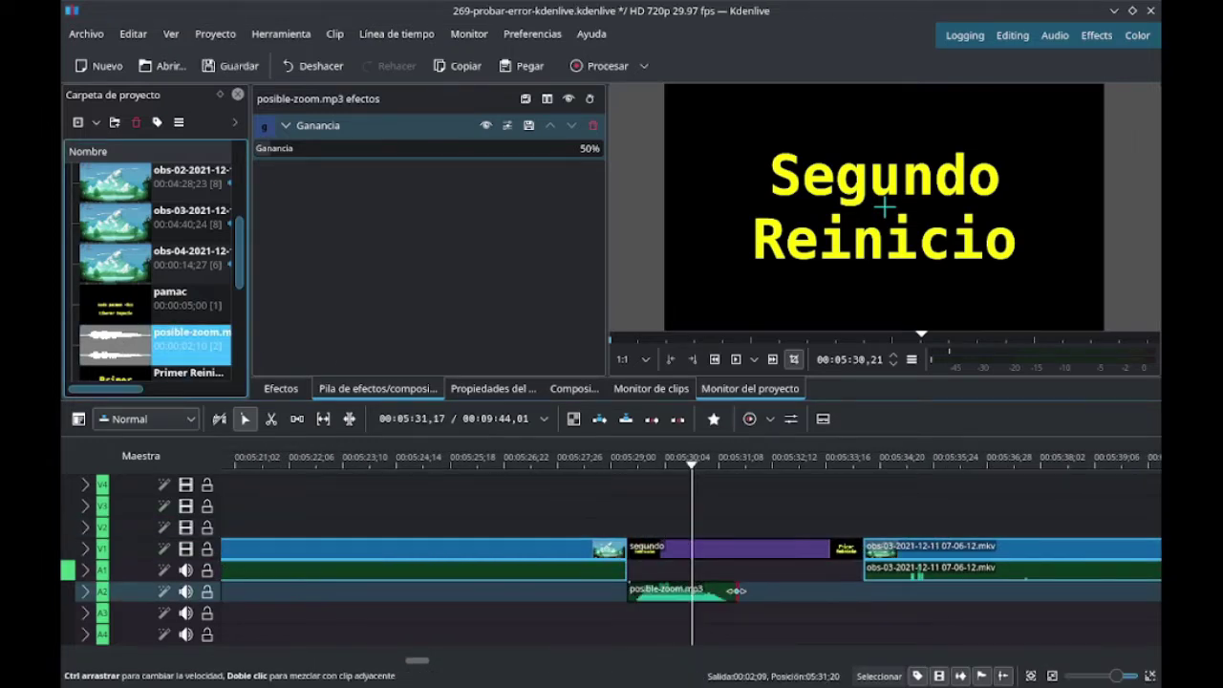
# Add a 00:00:00,16 fade-in and a 00:00:00,19 fade-out to the "segundo" title on V1 and play them back
pyautogui.click(636, 547)
pyautogui.moveTo(631, 542)
pyautogui.mouseDown()
pyautogui.moveTo(666, 542)
pyautogui.moveTo(653, 543)
pyautogui.mouseUp()
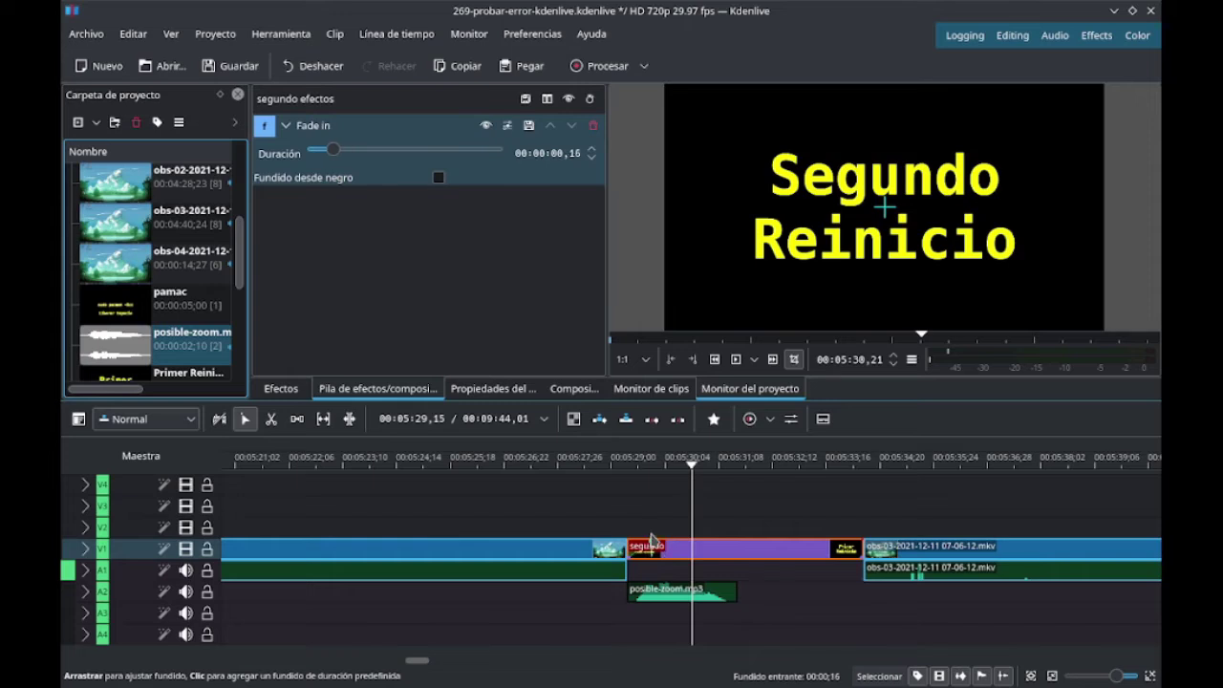
pyautogui.click(614, 469)
pyautogui.click(736, 360)
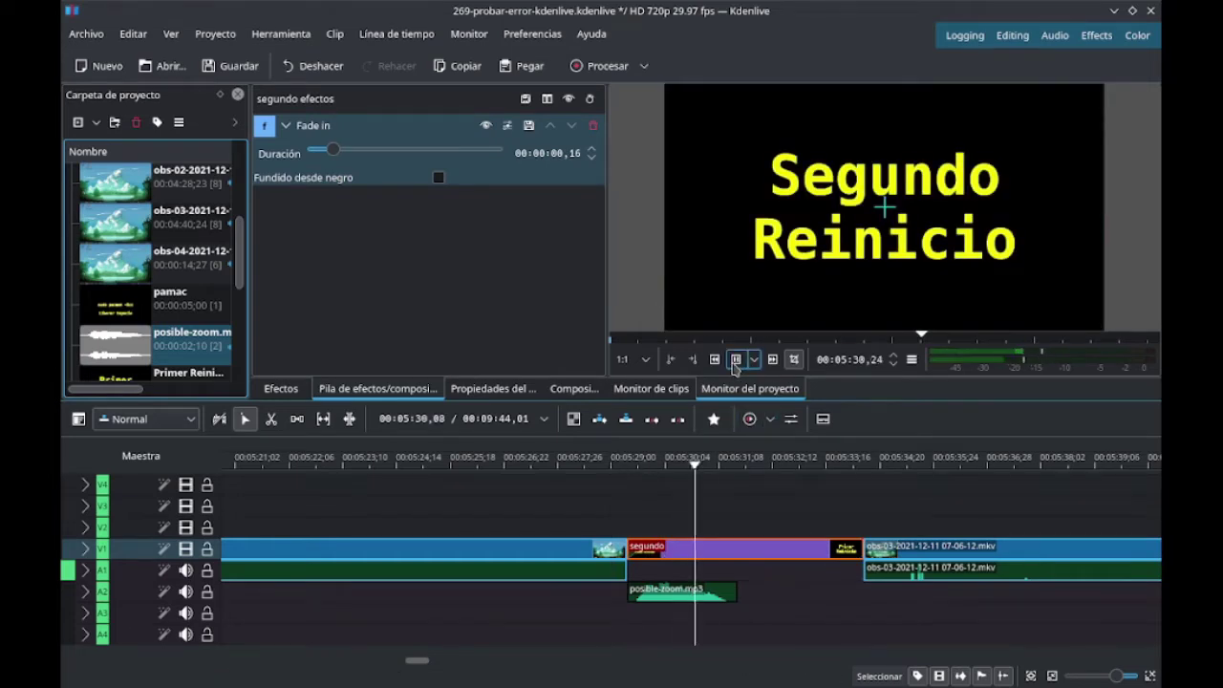
pyautogui.press('space')
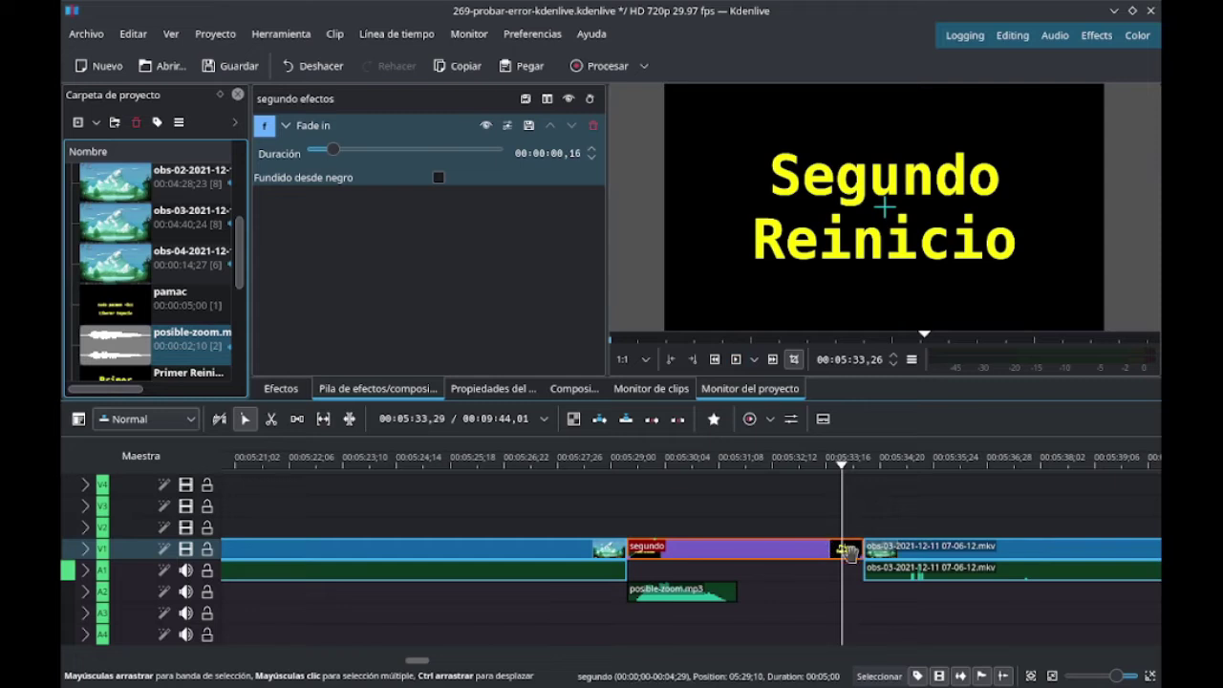
pyautogui.moveTo(852, 545); pyautogui.dragTo(838, 548)
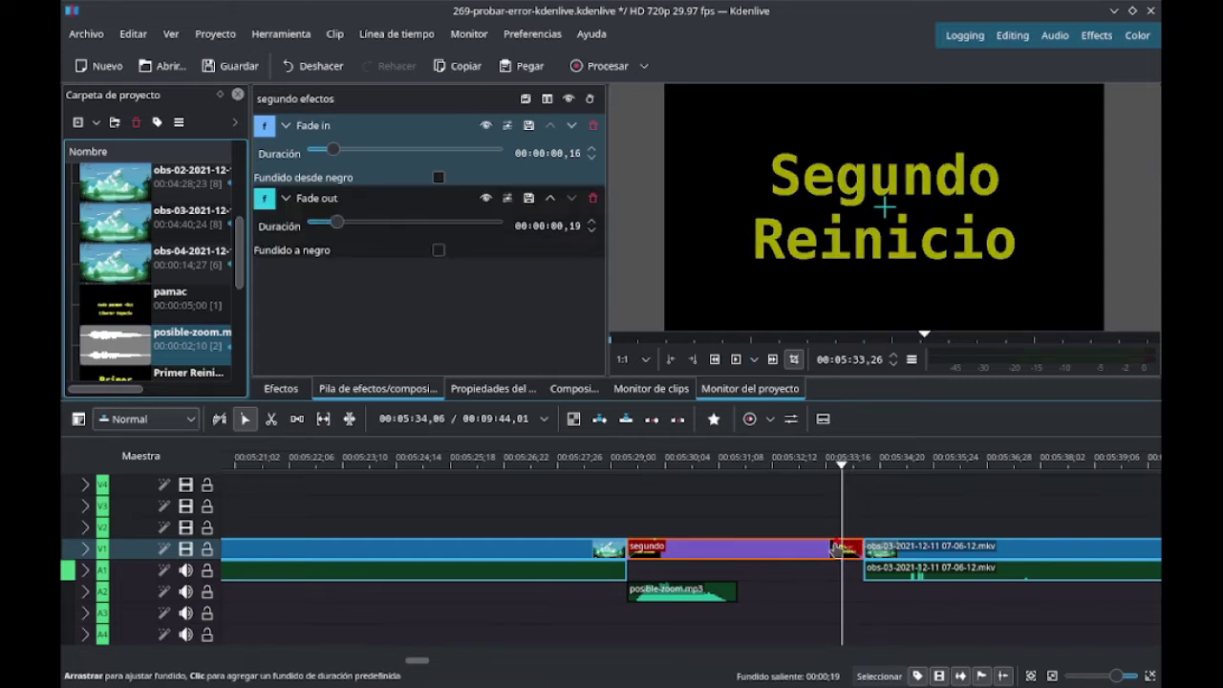
pyautogui.click(735, 359)
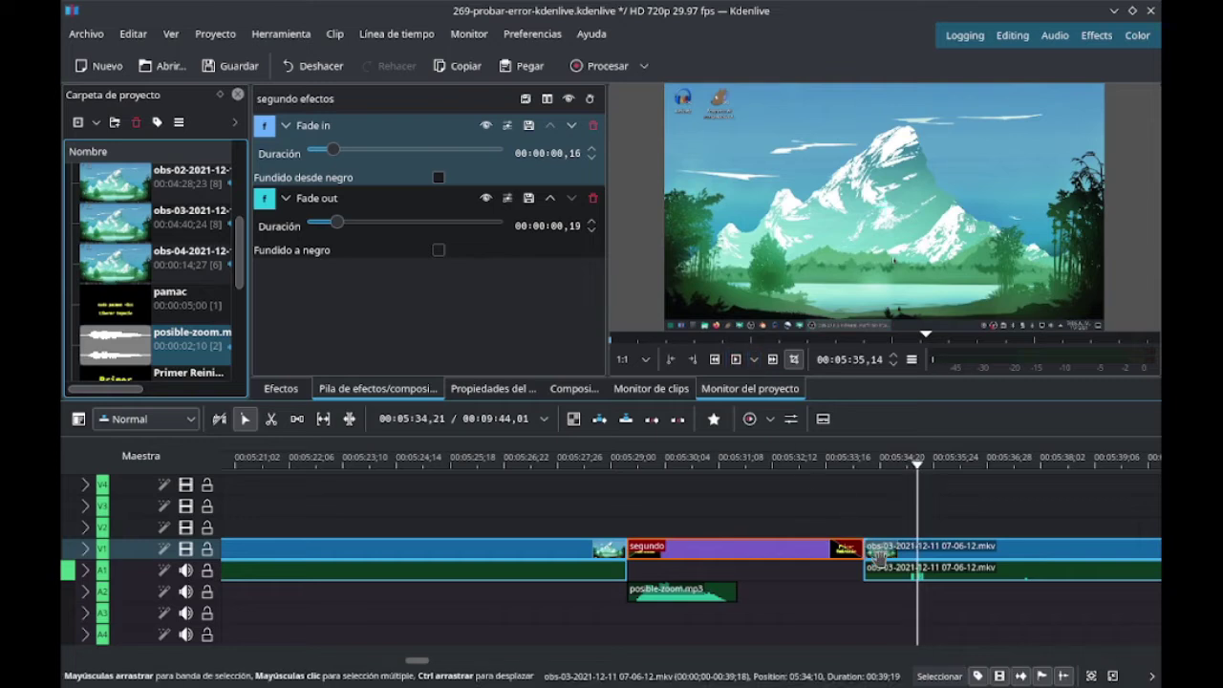
# Add a fade-in lasting 00:00:00,17 to the obs-03 clip following the "segundo" title and play back the transition
pyautogui.click(877, 551)
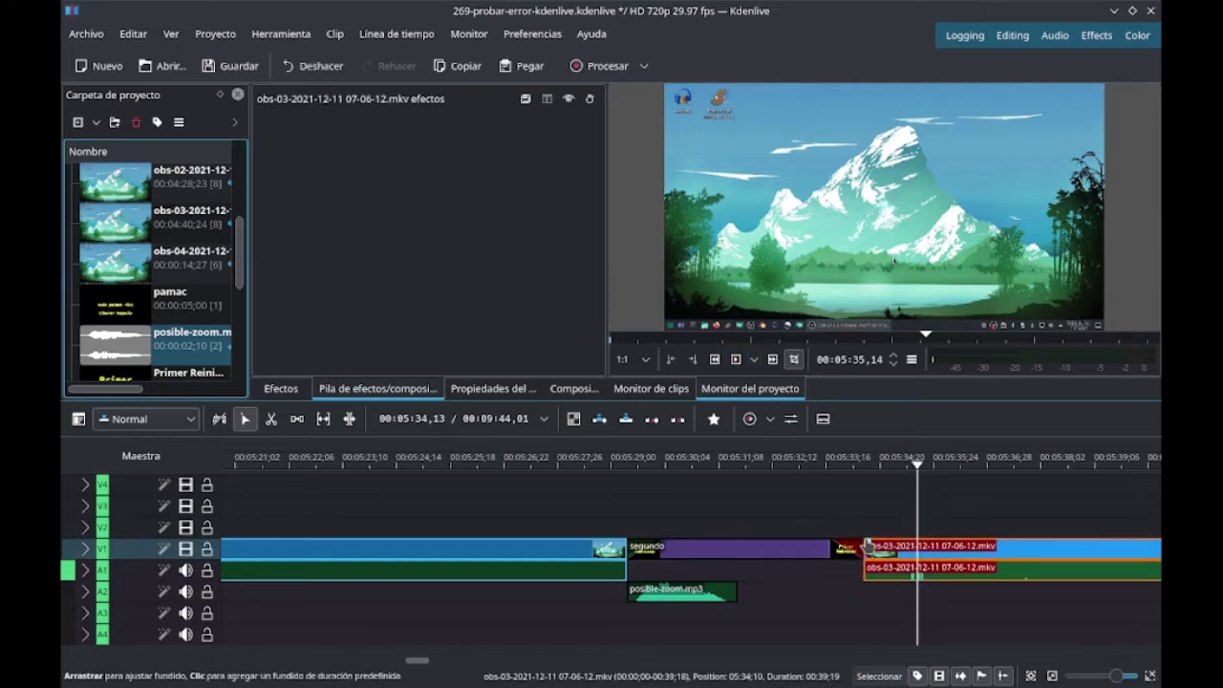
pyautogui.moveTo(867, 545); pyautogui.dragTo(881, 541)
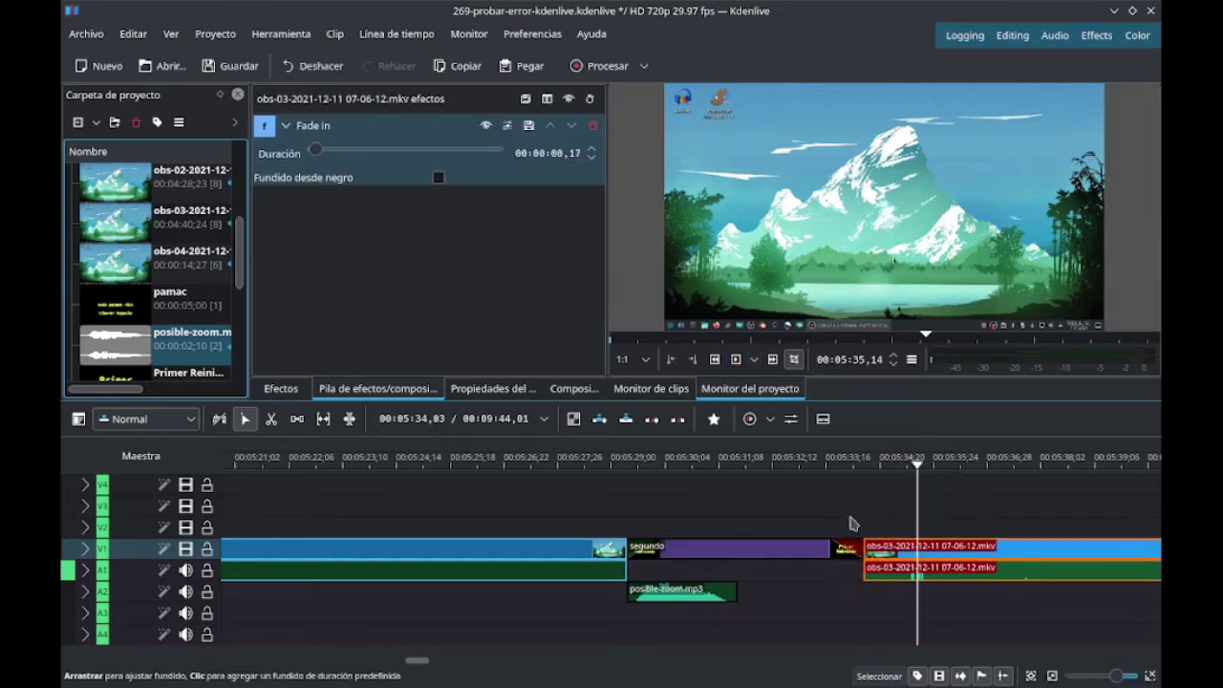
pyautogui.click(844, 471)
pyautogui.click(737, 361)
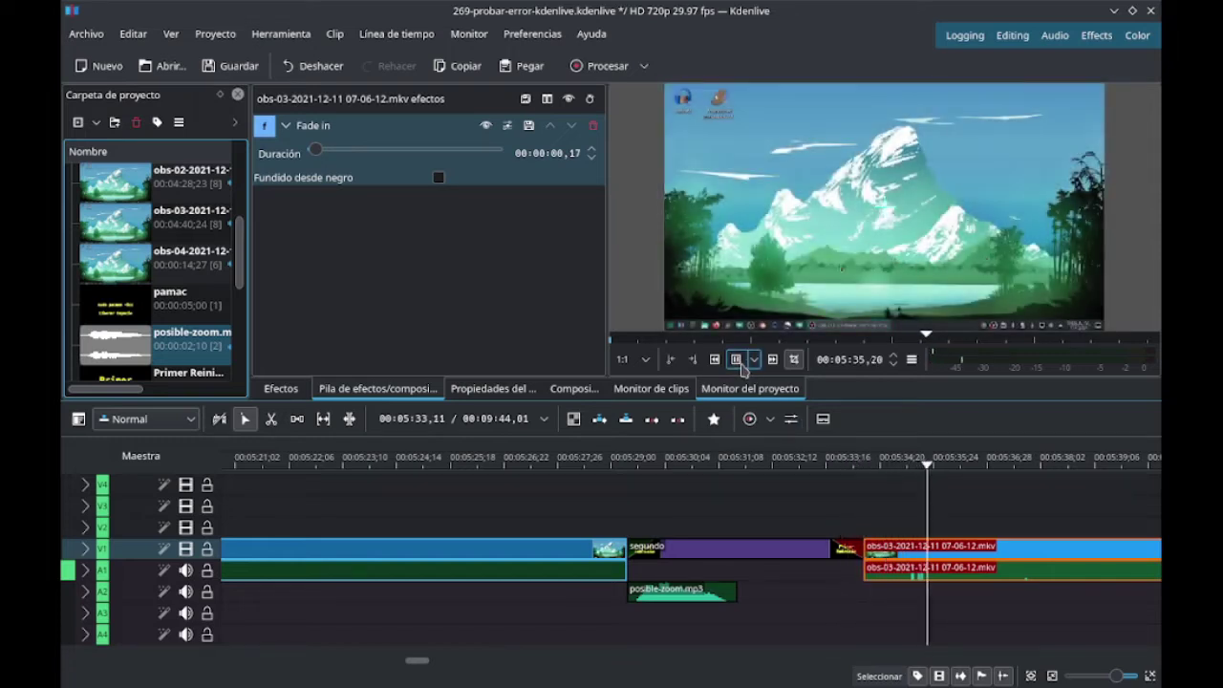
# Stop the playback, save the project, and open the render settings for the MP4-H264/AAC format at full size
pyautogui.click(741, 367)
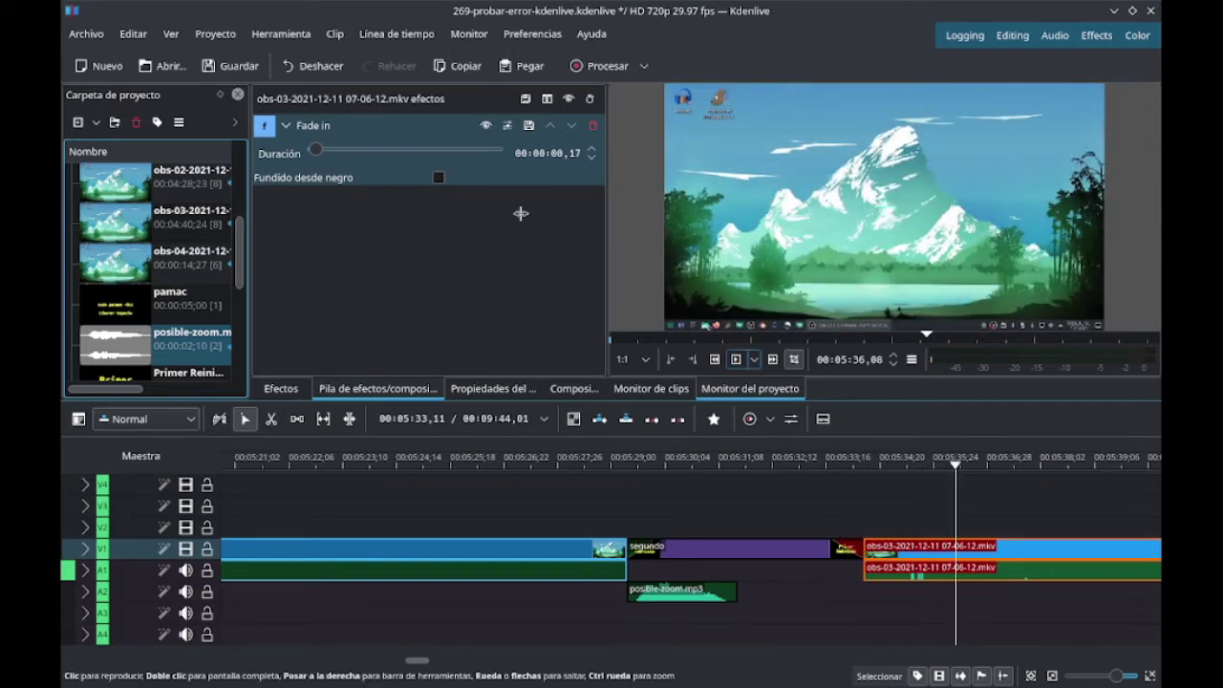
pyautogui.click(231, 66)
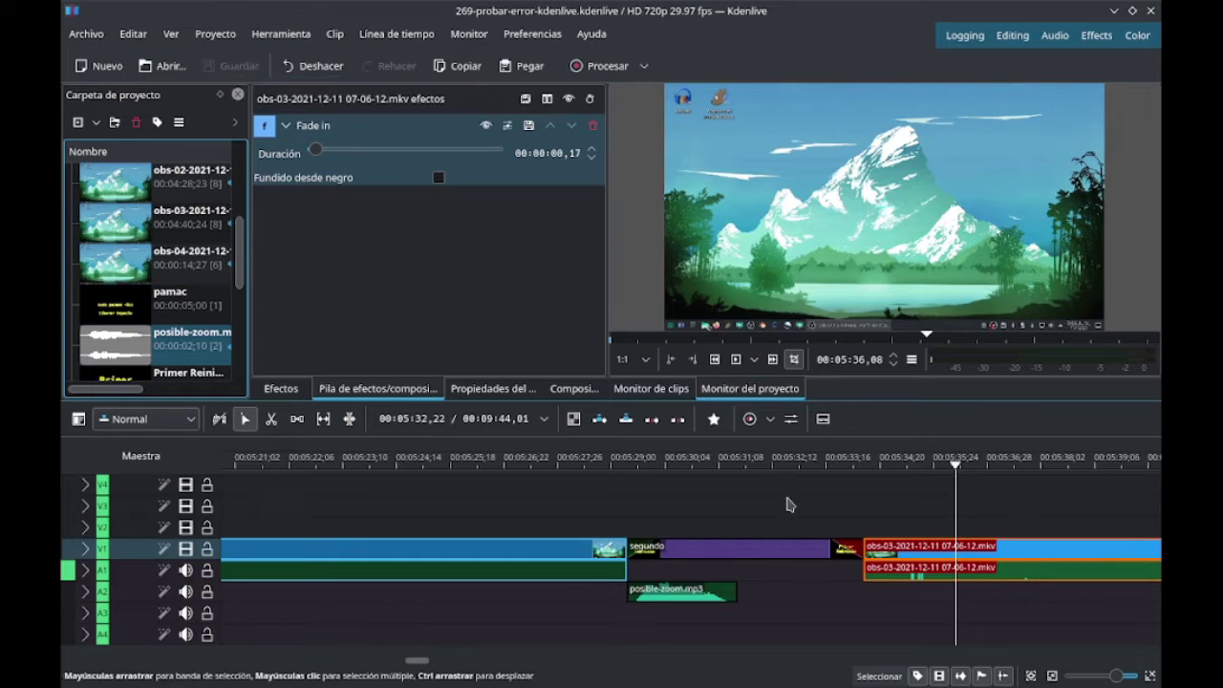
pyautogui.click(608, 68)
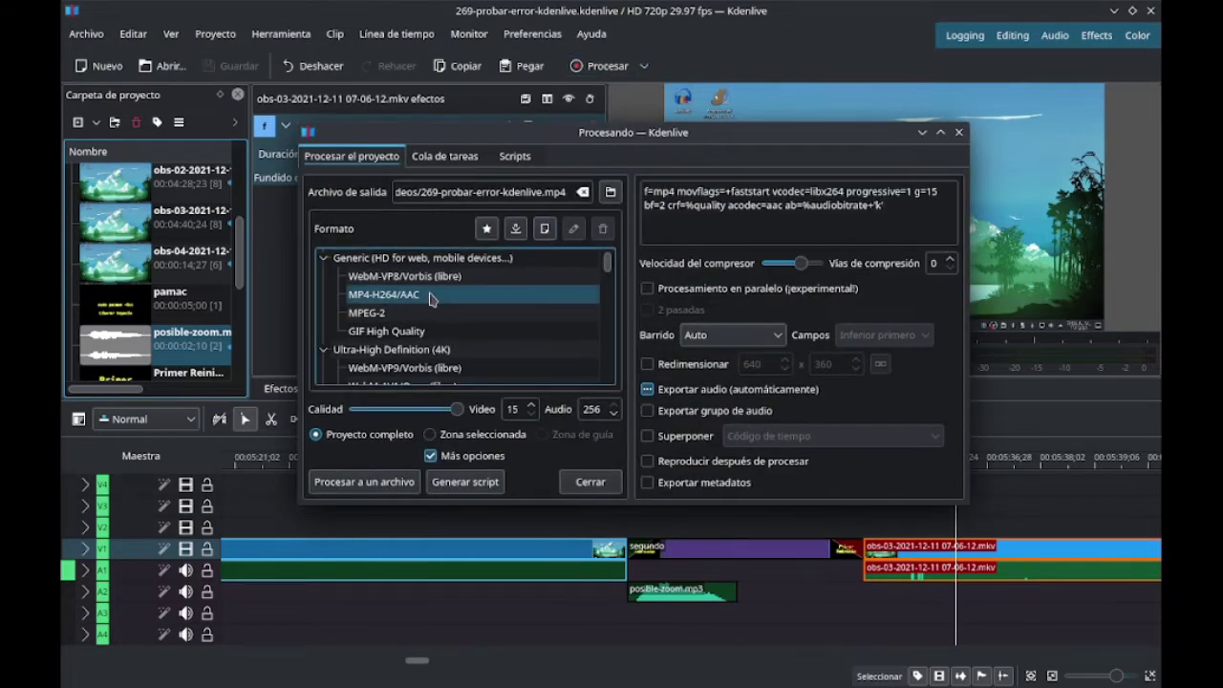
pyautogui.click(940, 133)
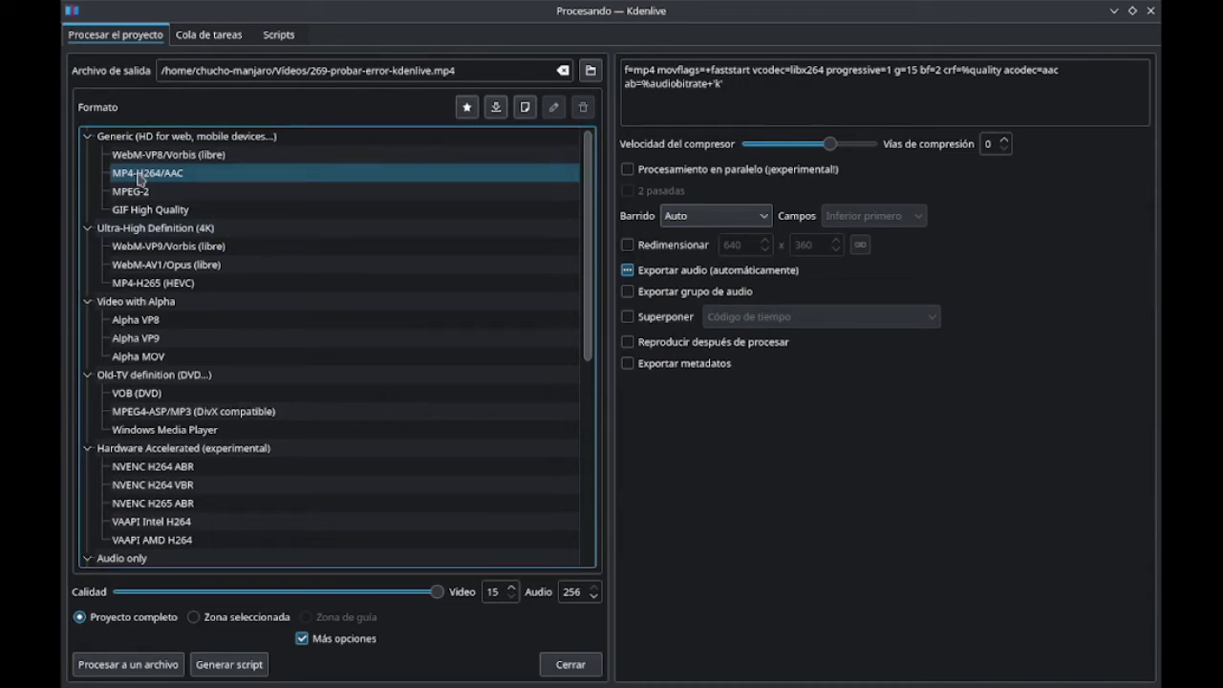
# Render the full project to 269-probar-error-kdenlive.mp4 in the 269-probar-kdenlive-2112/bb-vid-editado folder
pyautogui.click(592, 72)
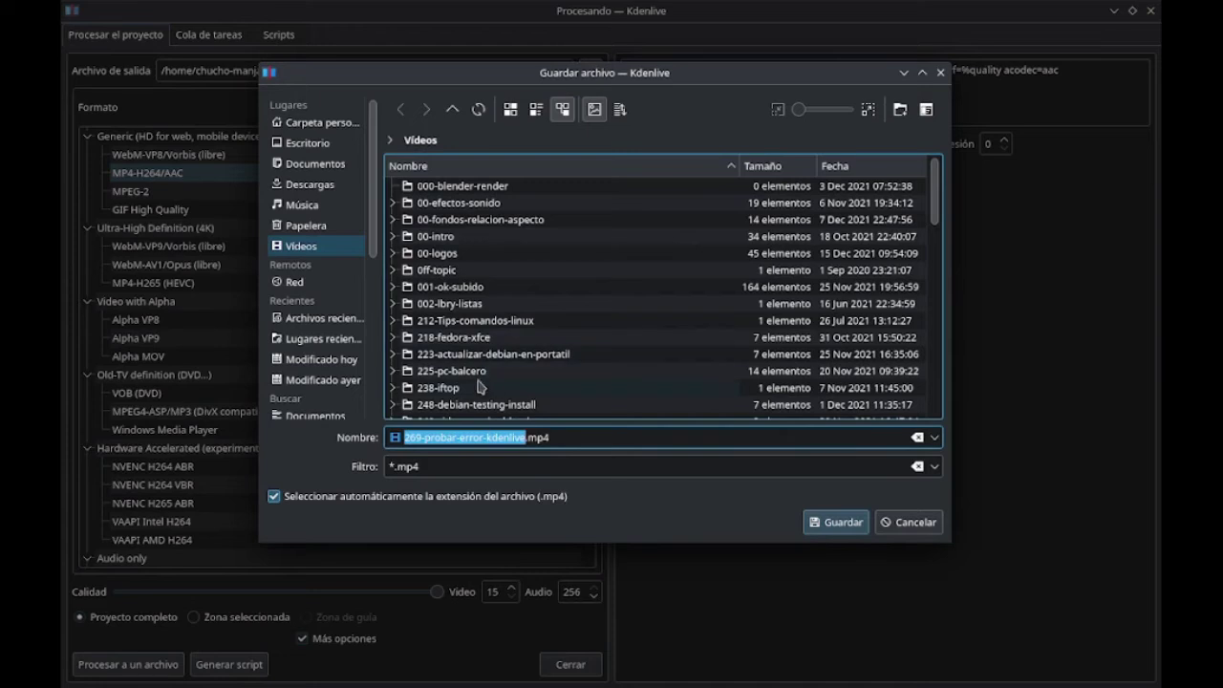
pyautogui.scroll(-6, 487, 386)
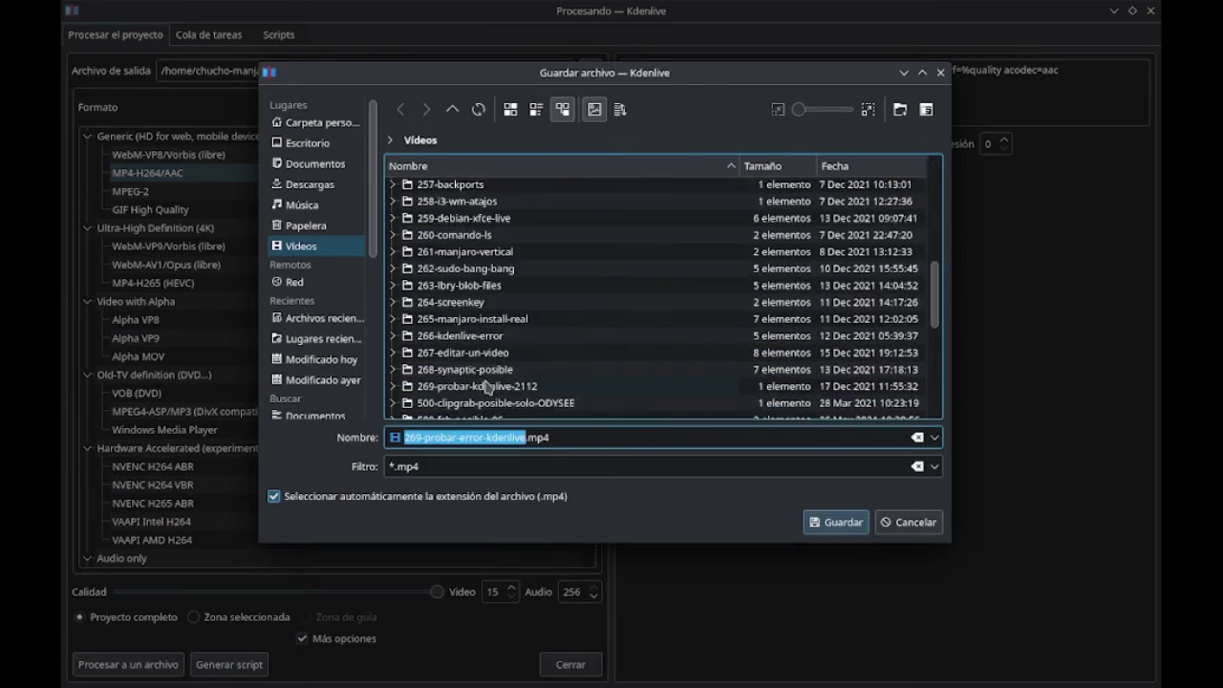
pyautogui.click(449, 387)
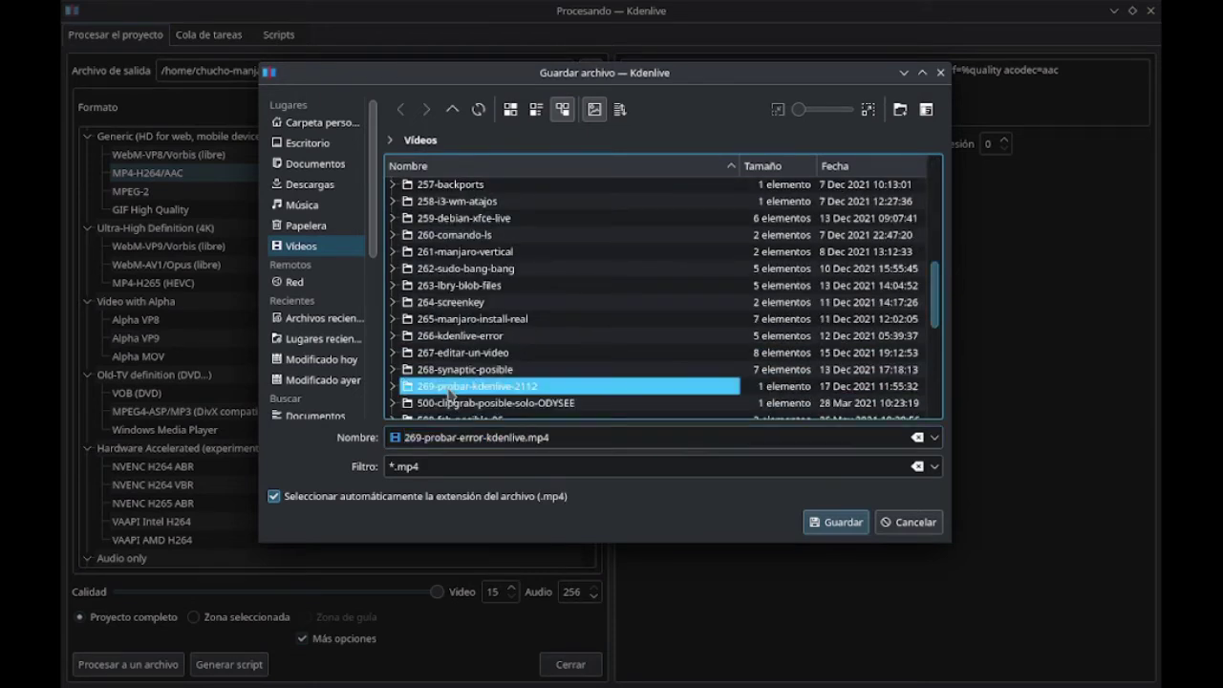
pyautogui.doubleClick(449, 387)
pyautogui.doubleClick(442, 188)
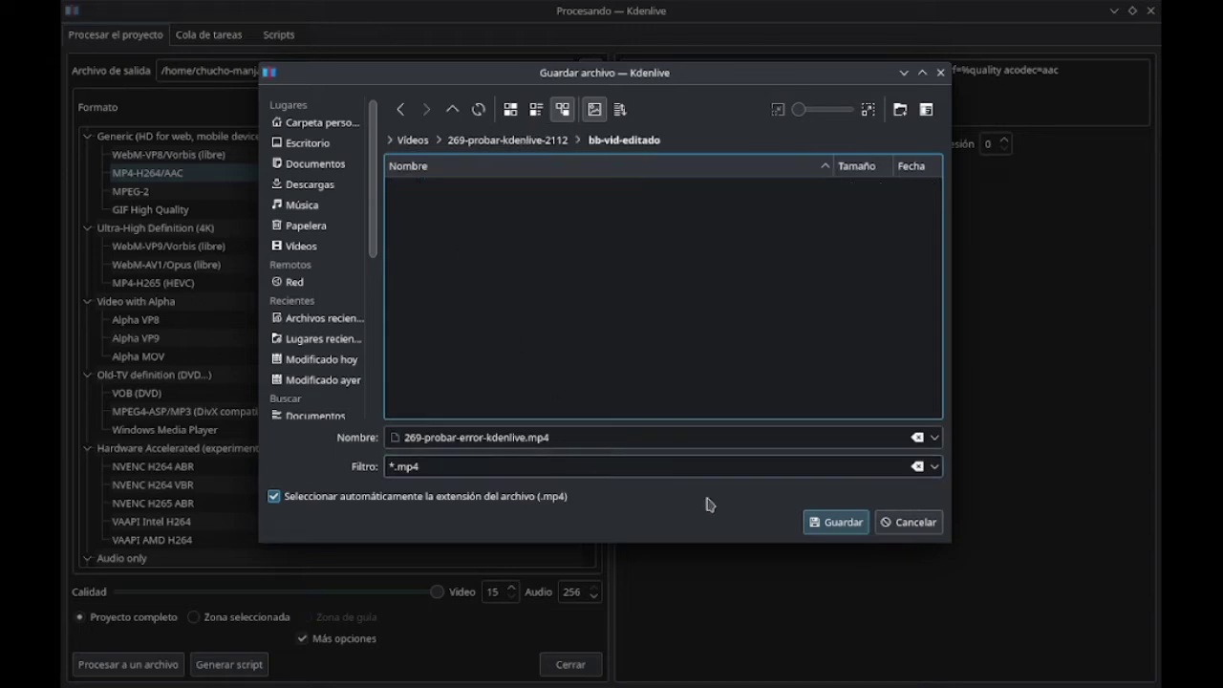
pyautogui.click(835, 521)
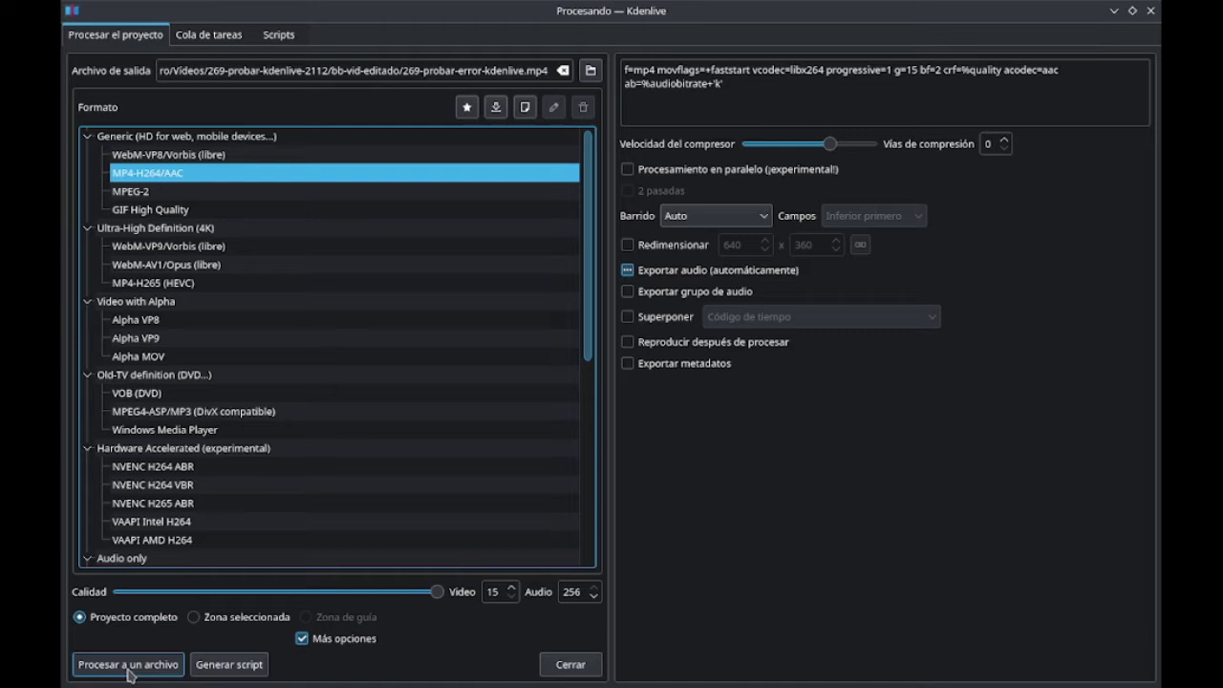
pyautogui.click(128, 664)
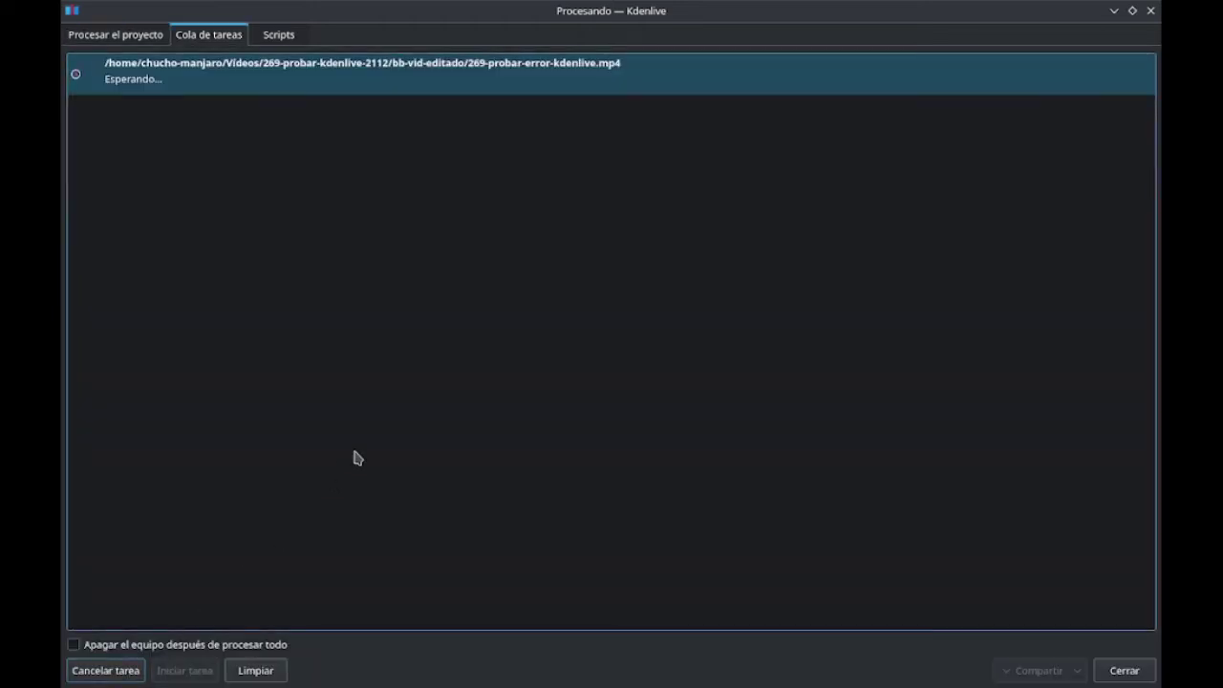
# Shrink the render window, view Kdenlive's version information while the render runs, and close it
pyautogui.doubleClick(705, 19)
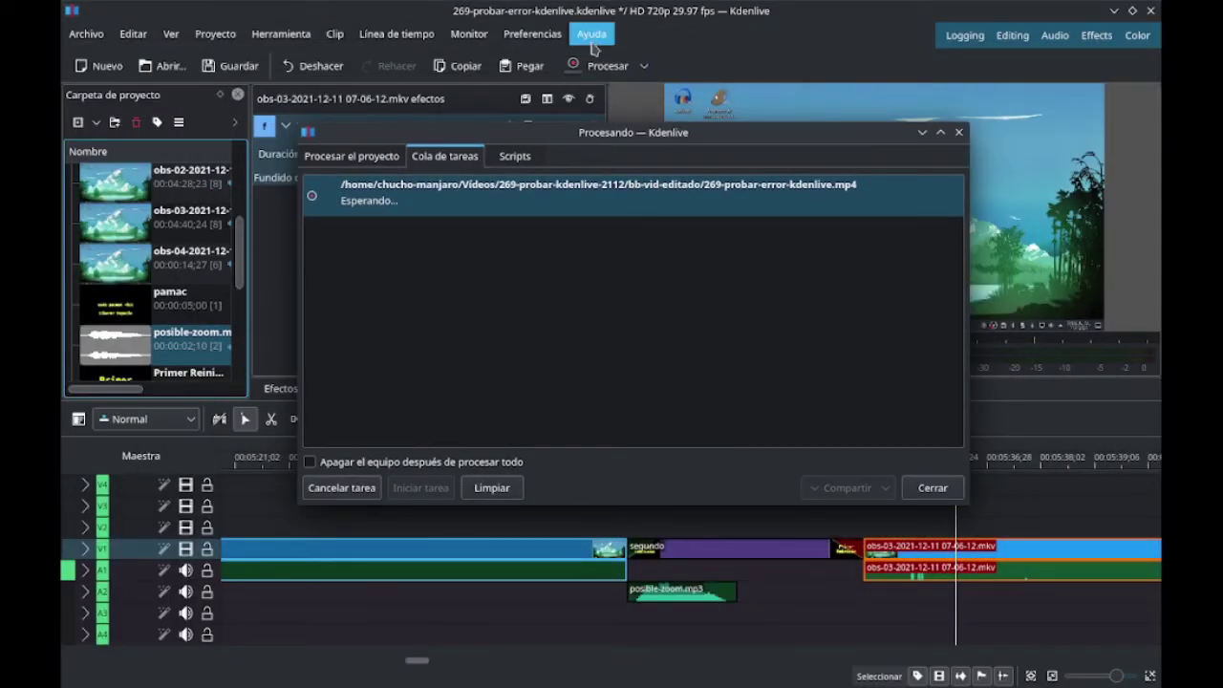
pyautogui.click(593, 40)
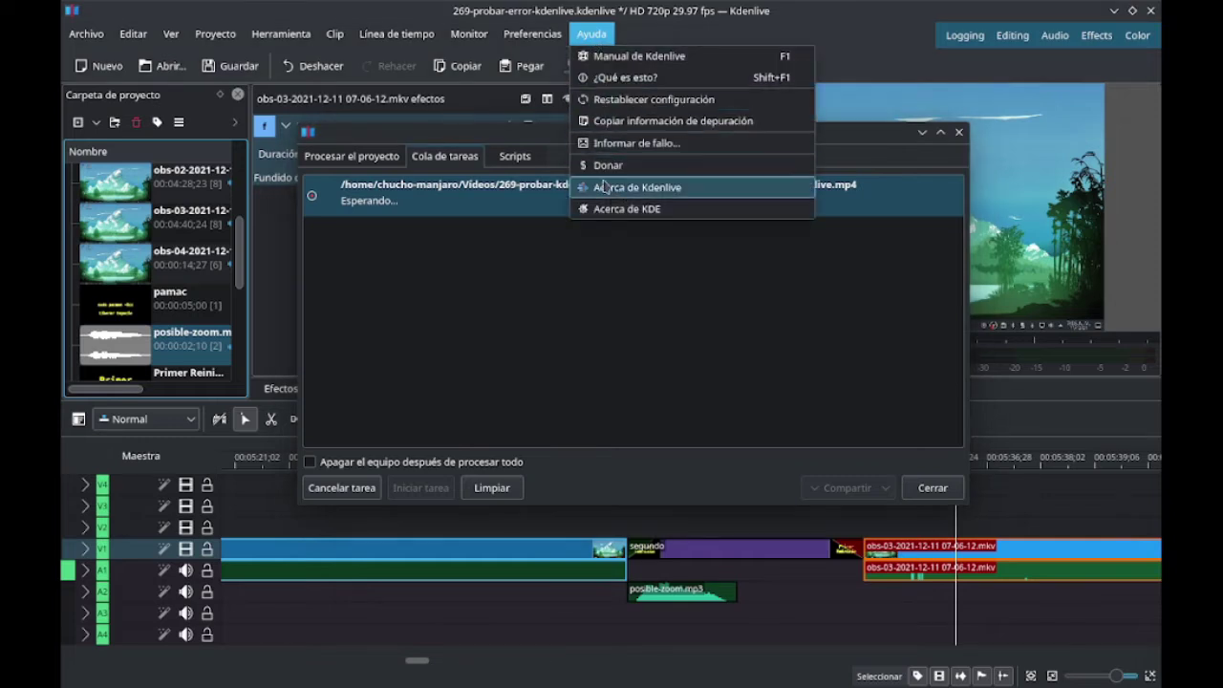
pyautogui.click(631, 189)
pyautogui.moveTo(600, 151); pyautogui.dragTo(618, 257)
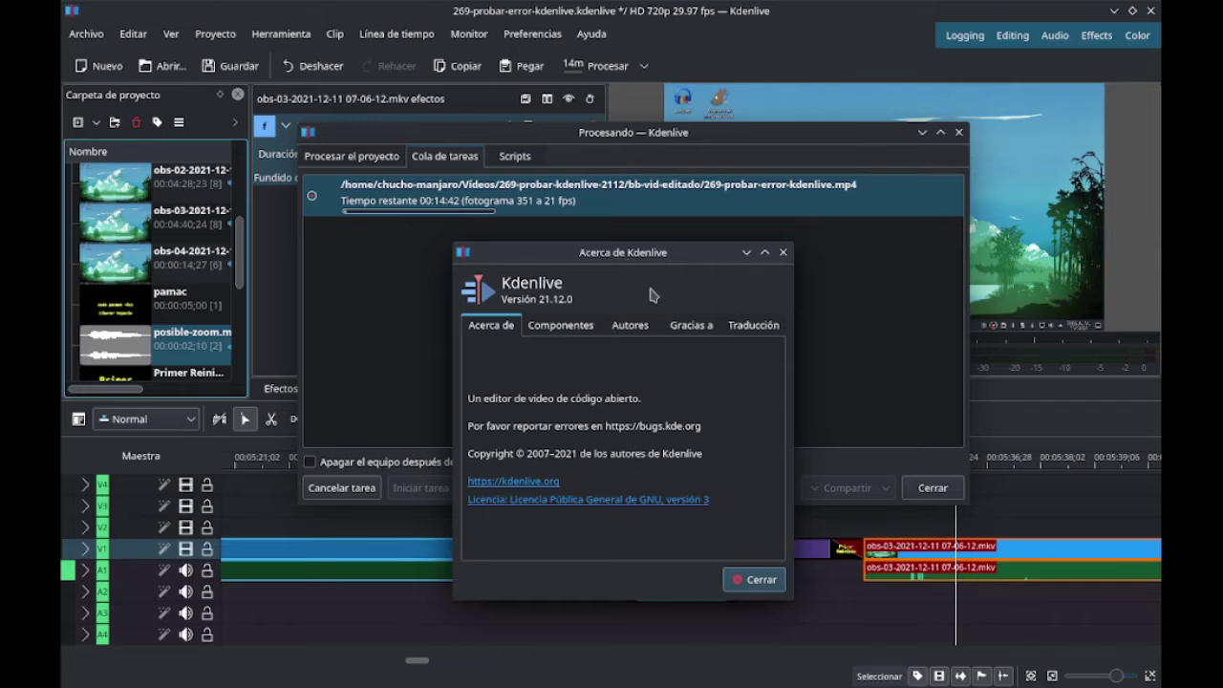
pyautogui.click(760, 581)
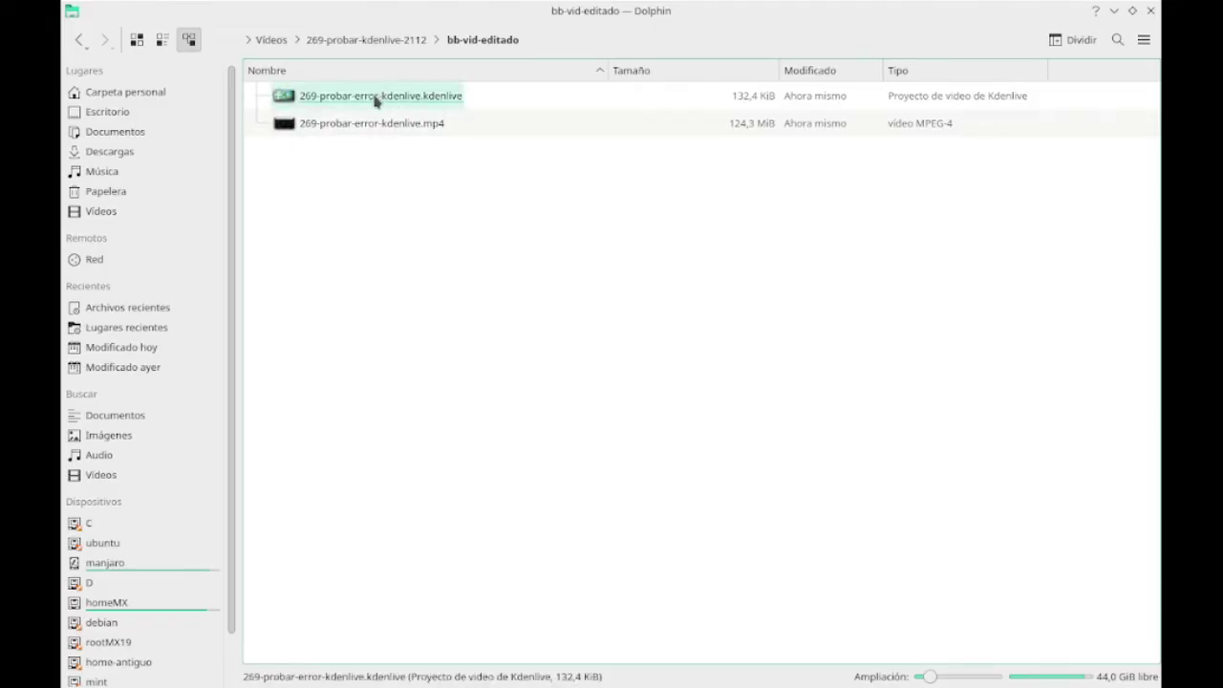
# Reopen 269-probar-error-kdenlive.kdenlive from Dolphin, scrub through the timeline to check the title positions, and close the project
pyautogui.click(376, 101)
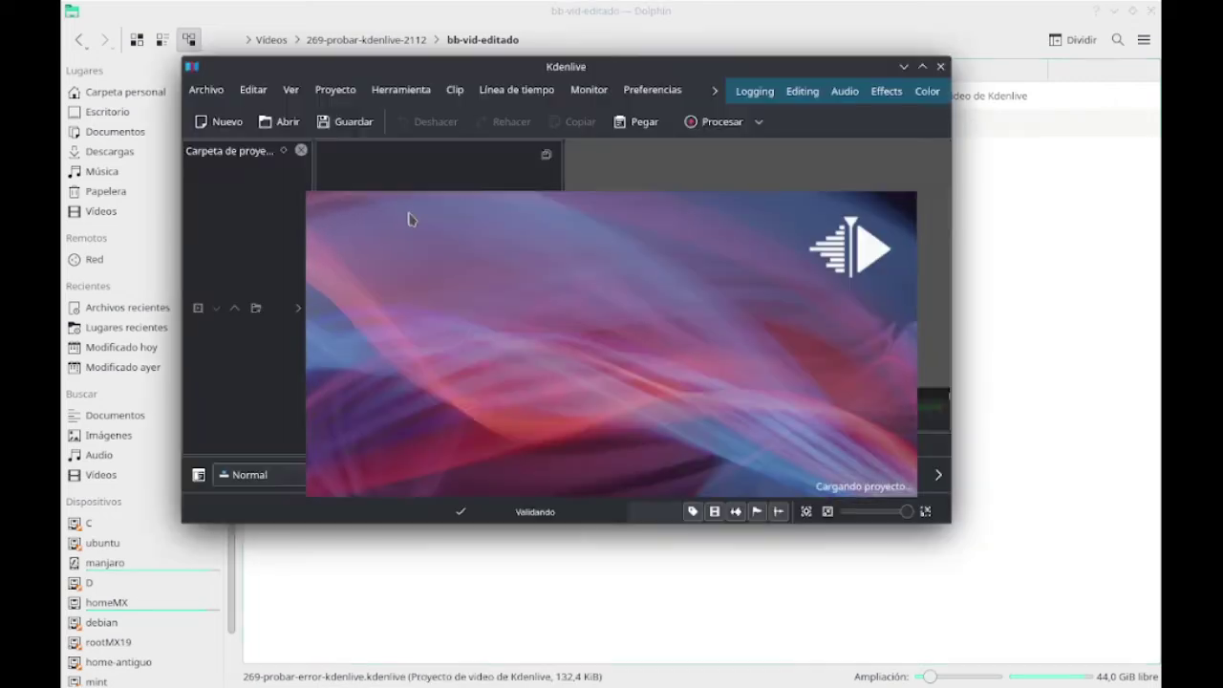
pyautogui.click(922, 67)
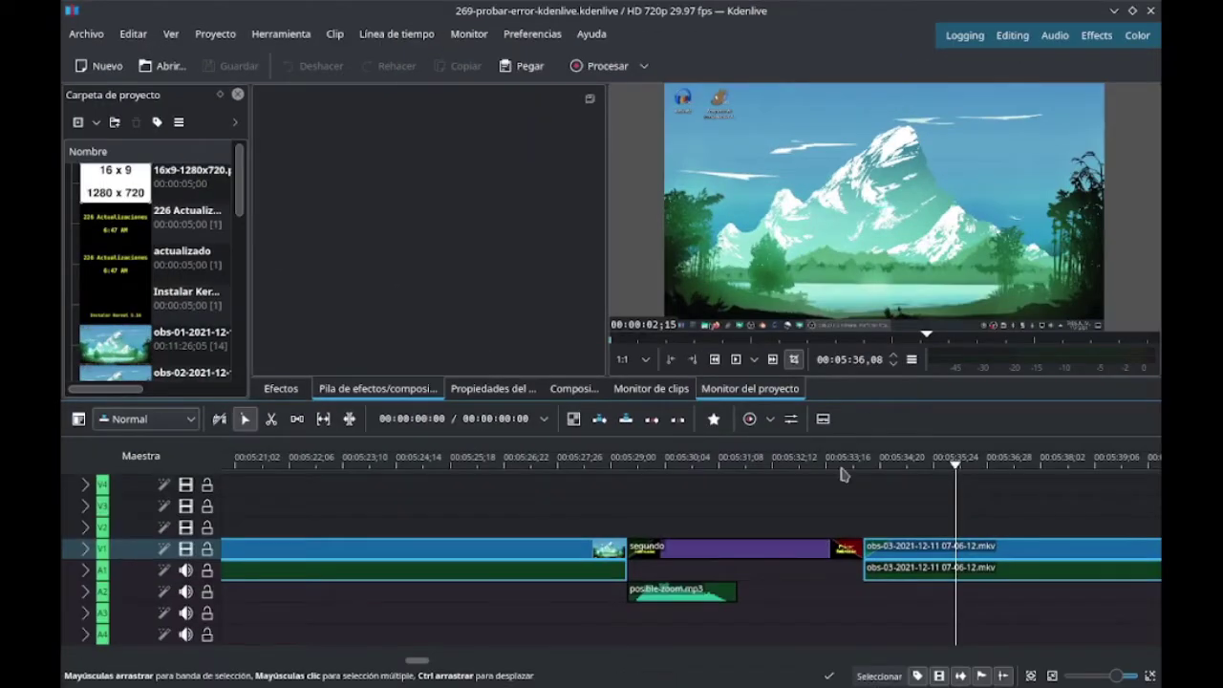
pyautogui.click(1052, 676)
pyautogui.click(1052, 677)
pyautogui.click(1053, 677)
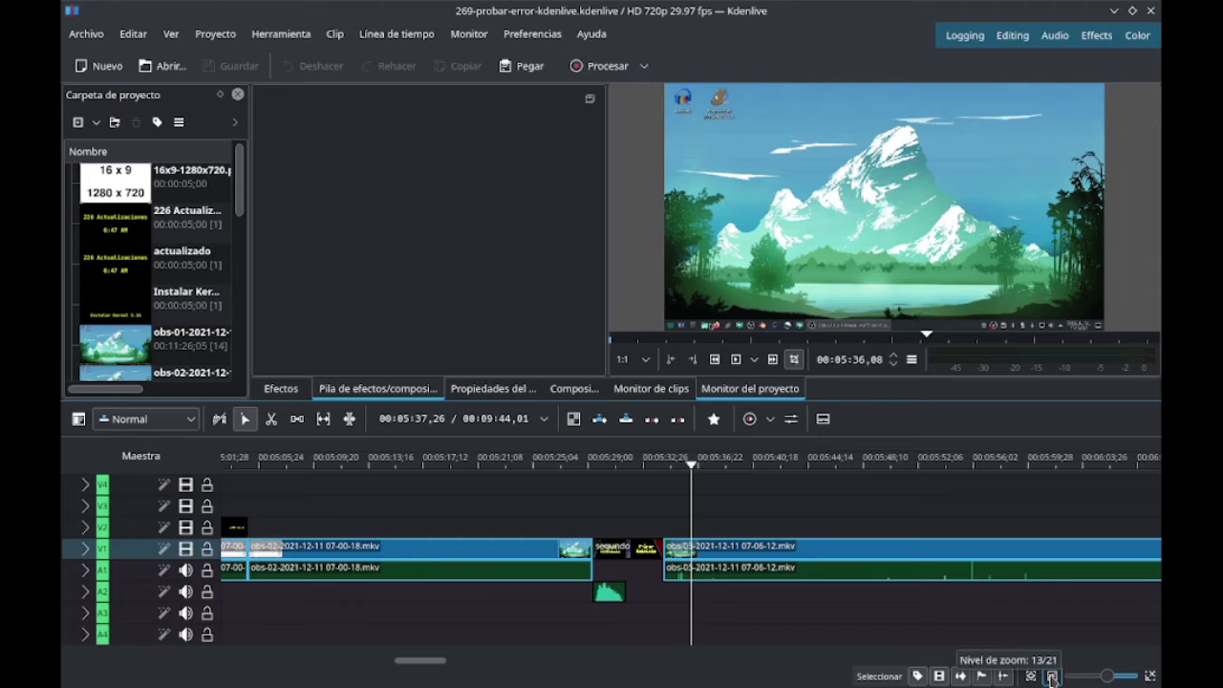
pyautogui.click(1053, 677)
pyautogui.click(1052, 677)
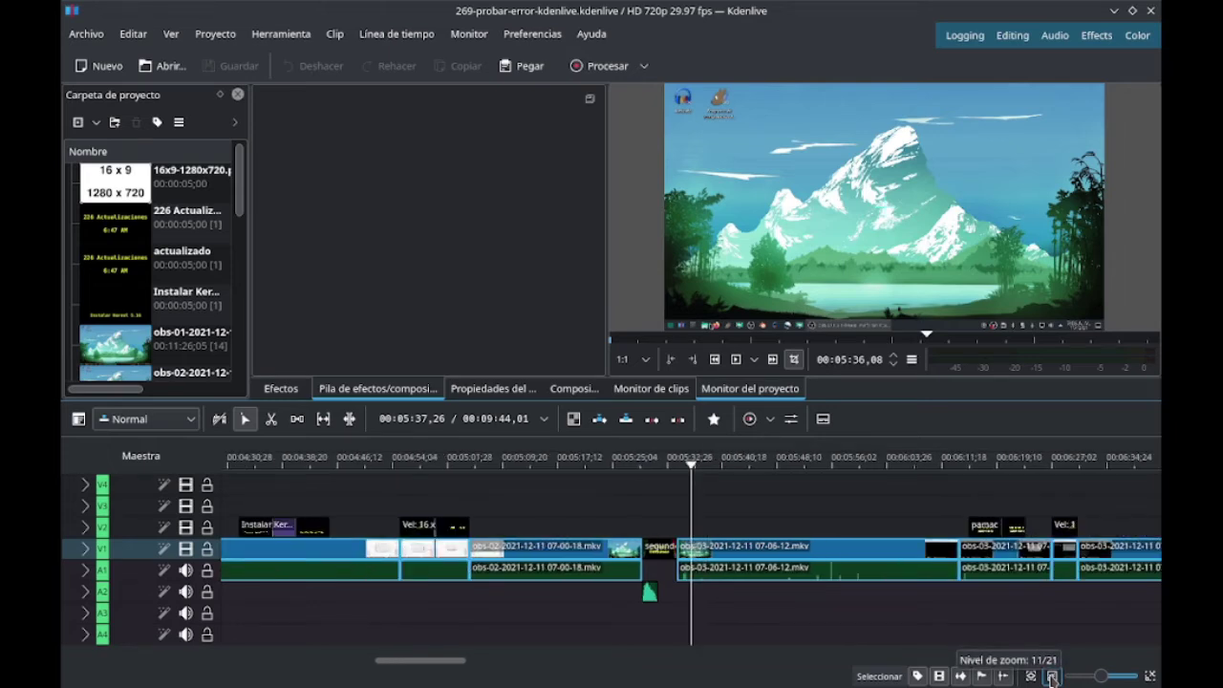
pyautogui.moveTo(1046, 467); pyautogui.dragTo(600, 468)
pyautogui.moveTo(675, 541); pyautogui.dragTo(921, 548)
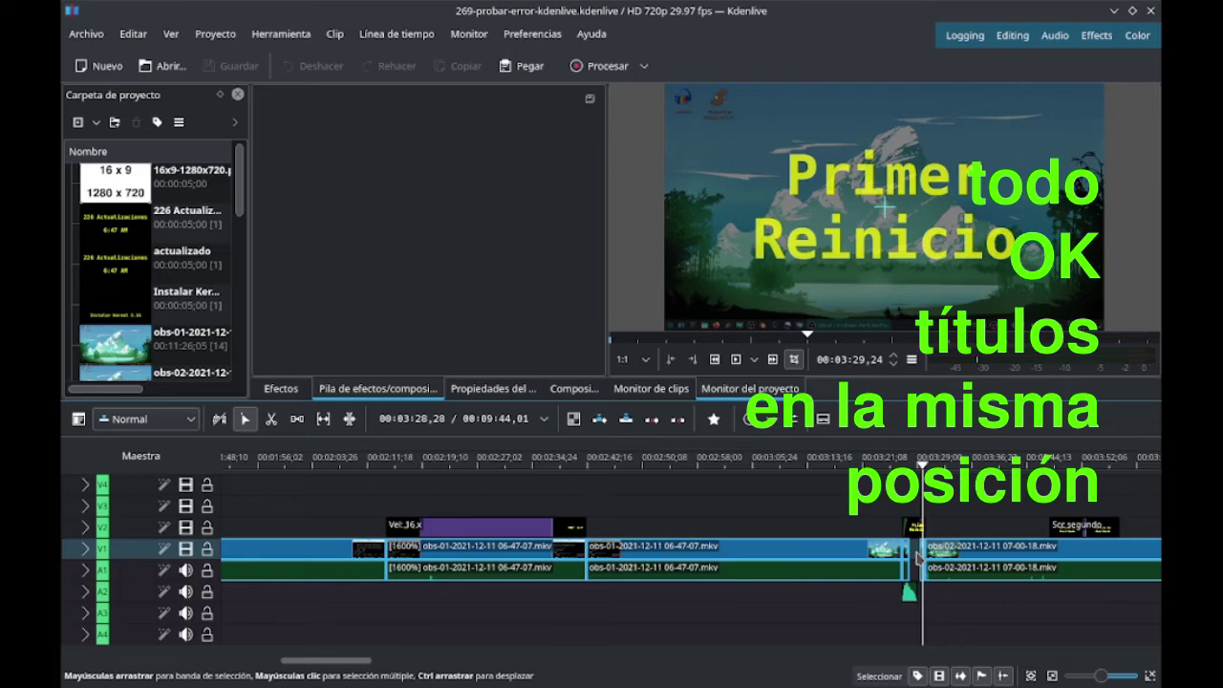
pyautogui.click(1153, 12)
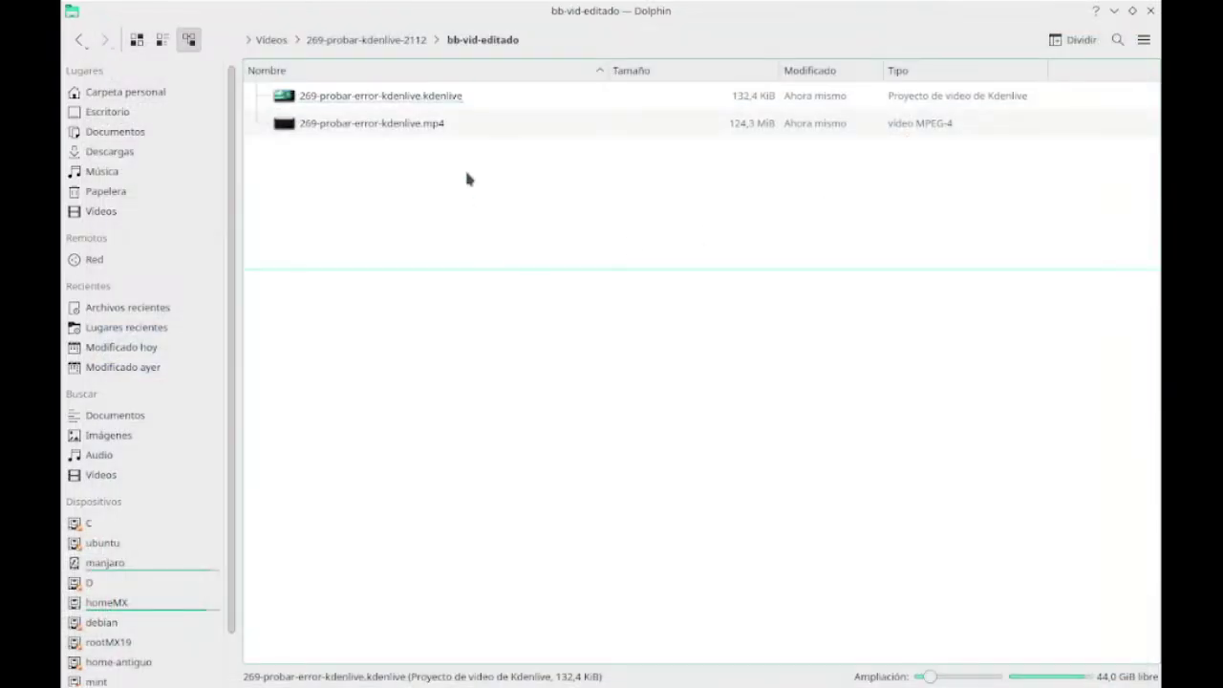
# Open the rendered 269-probar-error-kdenlive.mp4 in VLC and skip through it from beginning to end
pyautogui.moveTo(394, 127); pyautogui.dragTo(396, 129)
pyautogui.doubleClick(395, 134)
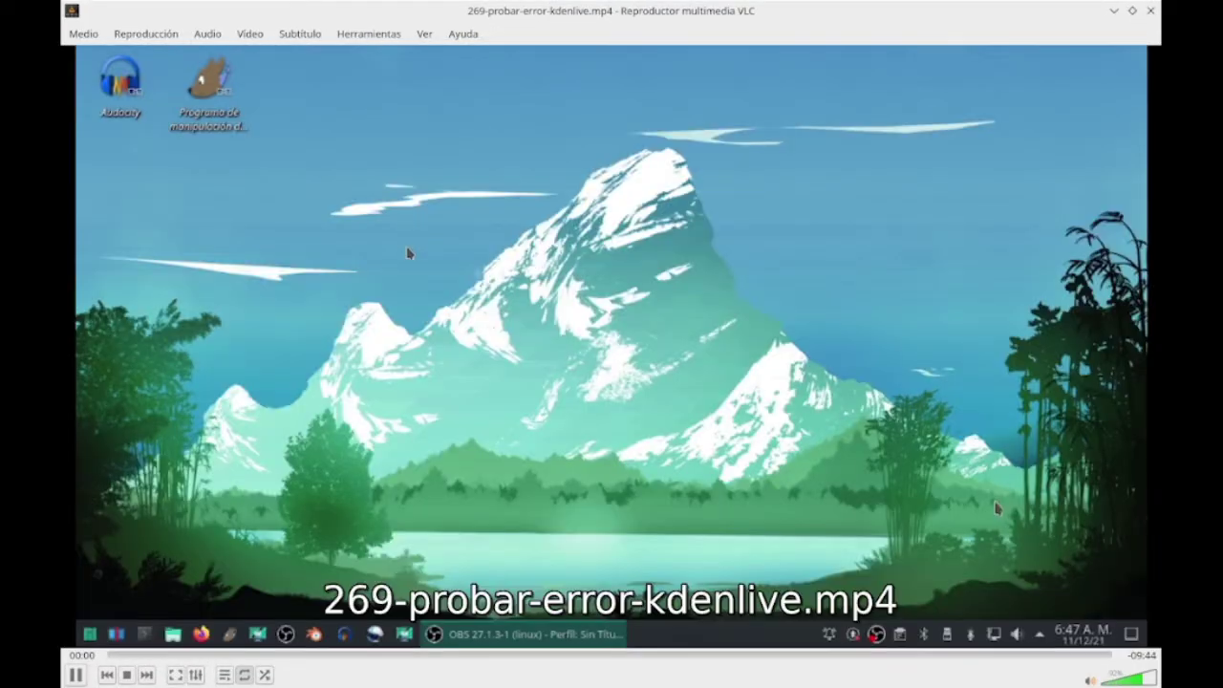
pyautogui.moveTo(132, 661); pyautogui.dragTo(456, 656)
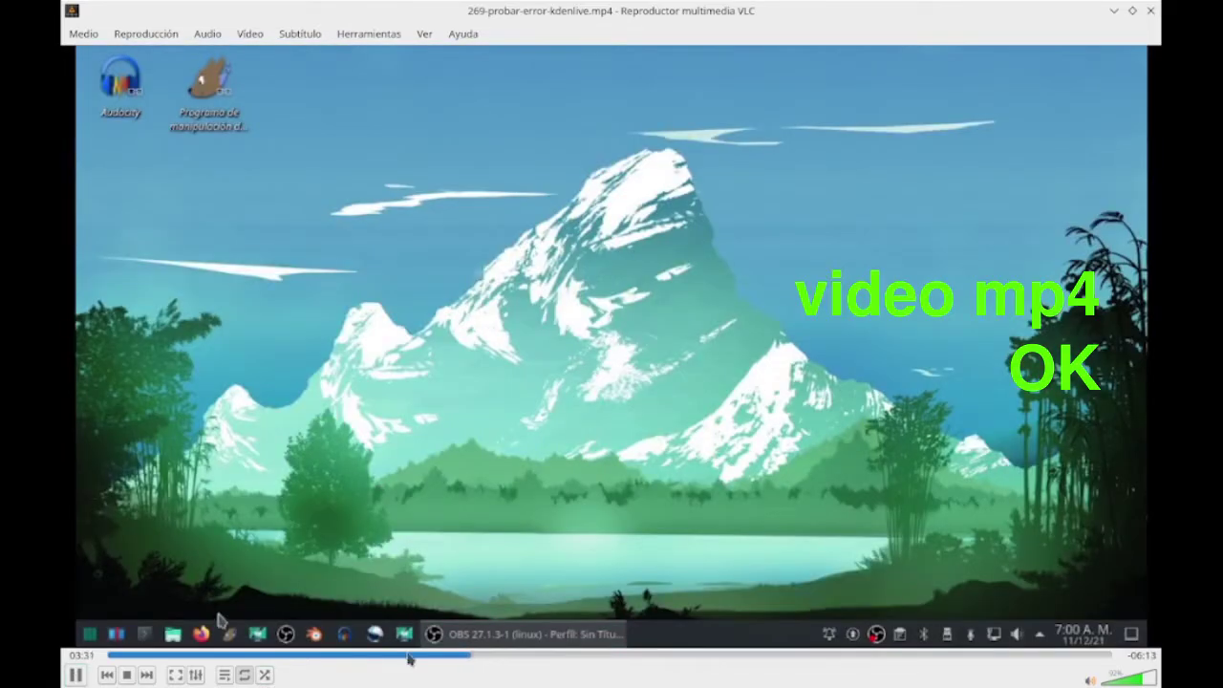
pyautogui.click(1015, 656)
pyautogui.click(1071, 656)
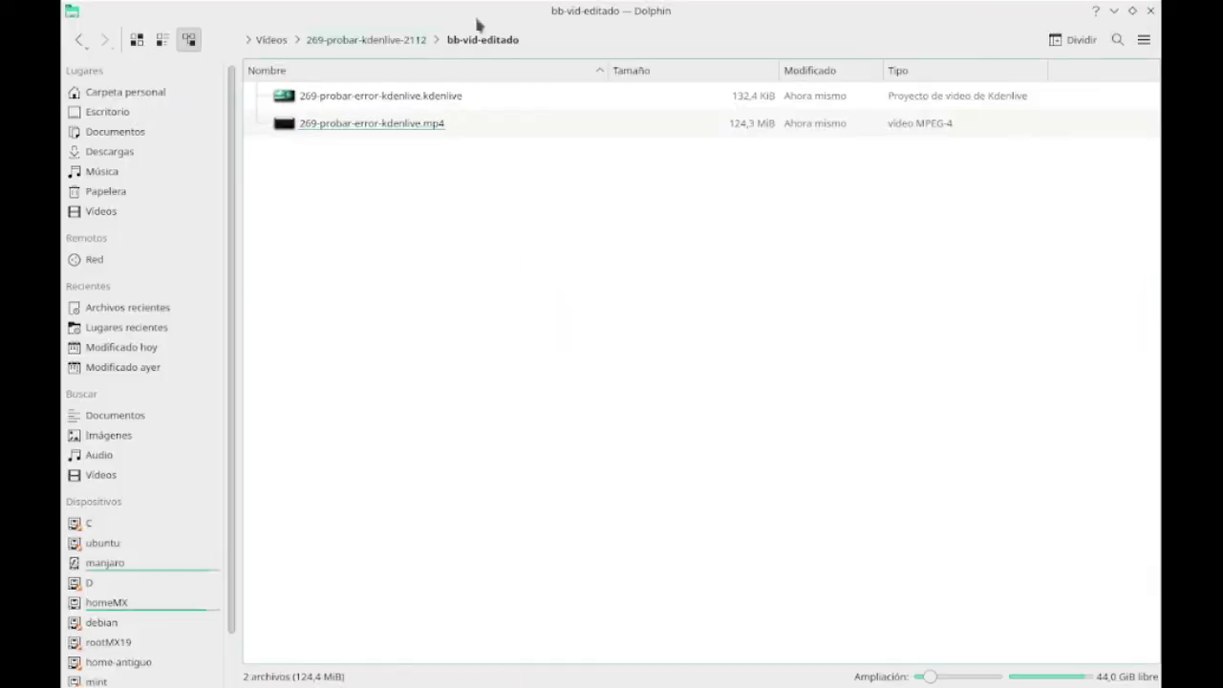
# Create a folder named cc-edicion-2 inside 269-probar-kdenlive-2112 in Dolphin
pyautogui.click(394, 43)
pyautogui.rightClick(418, 202)
pyautogui.moveTo(458, 212)
pyautogui.click(755, 213)
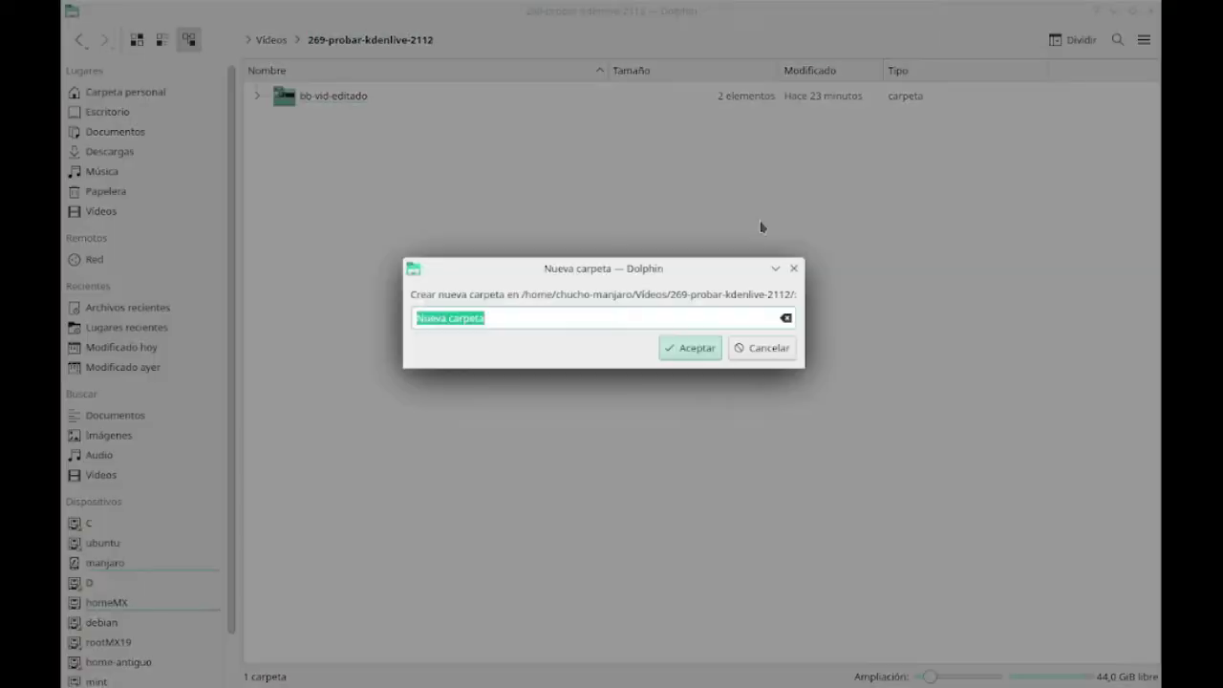
pyautogui.write('cc-edicion-')
pyautogui.press('Return')
# Reopen the 269-probar-error-kdenlive project from bb-vid-editado and save it as 269-c-edicion-2 in the cc-edicion-2 folder
pyautogui.doubleClick(334, 96)
pyautogui.doubleClick(366, 100)
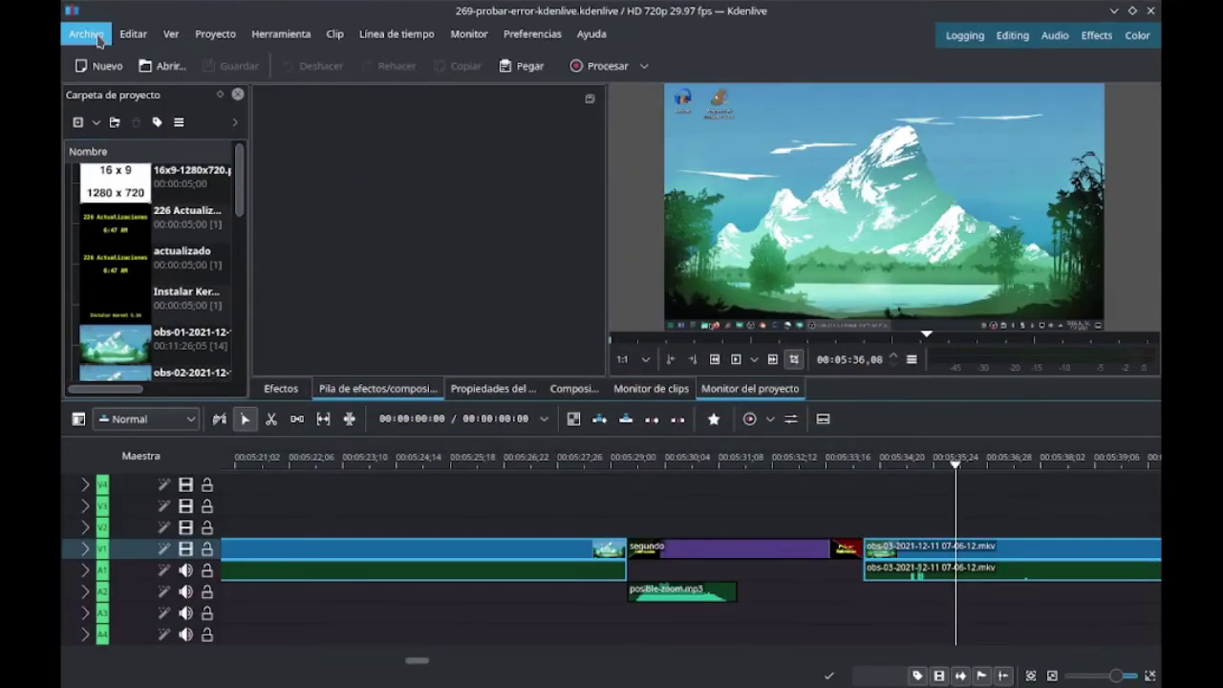
pyautogui.click(86, 34)
pyautogui.click(109, 141)
pyautogui.click(492, 140)
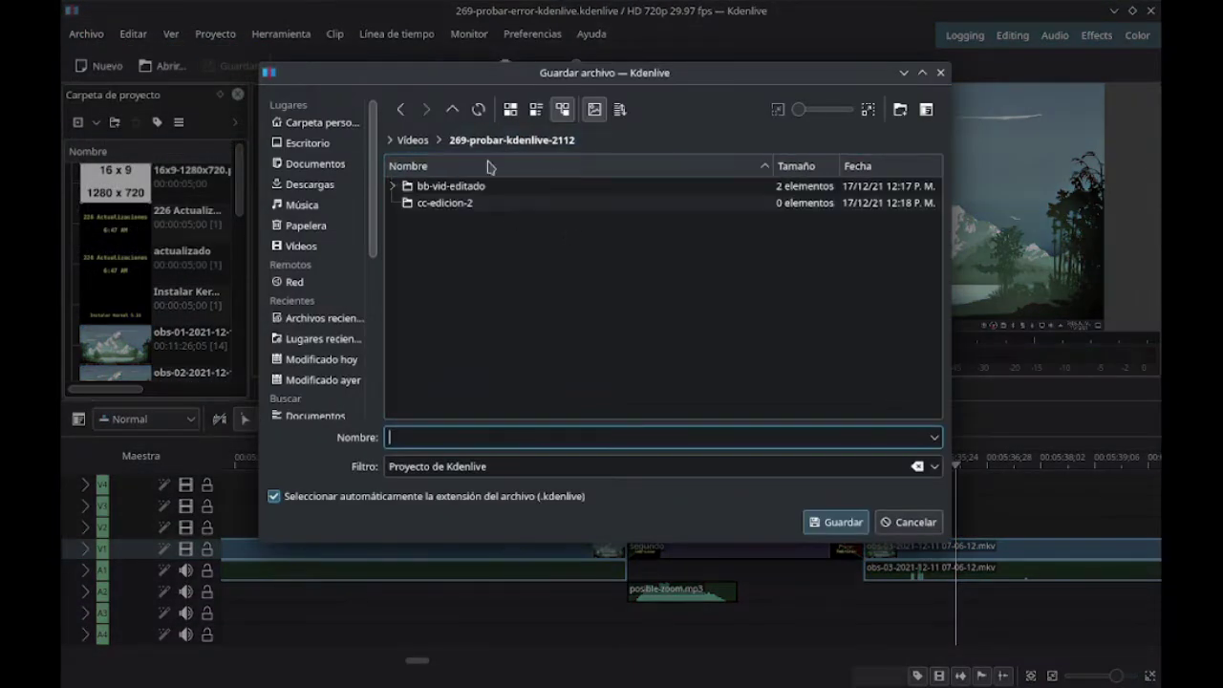
pyautogui.doubleClick(439, 202)
pyautogui.click(474, 436)
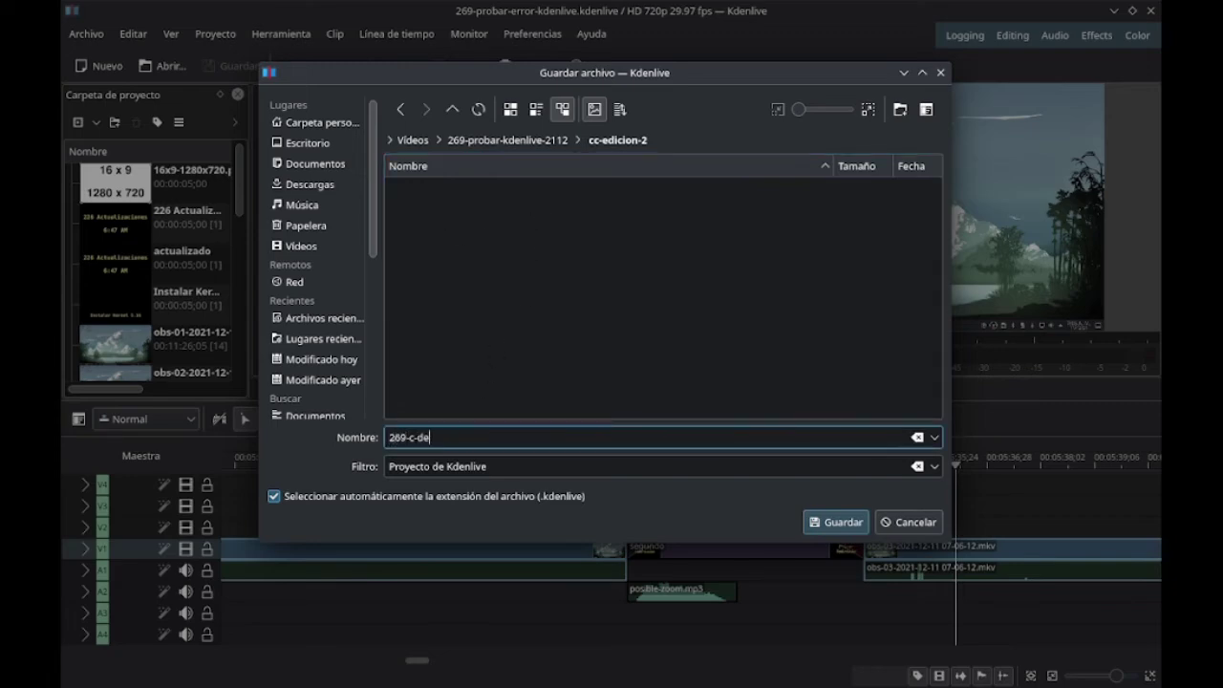
pyautogui.write('269-c-edicion-2')
pyautogui.press('Return')
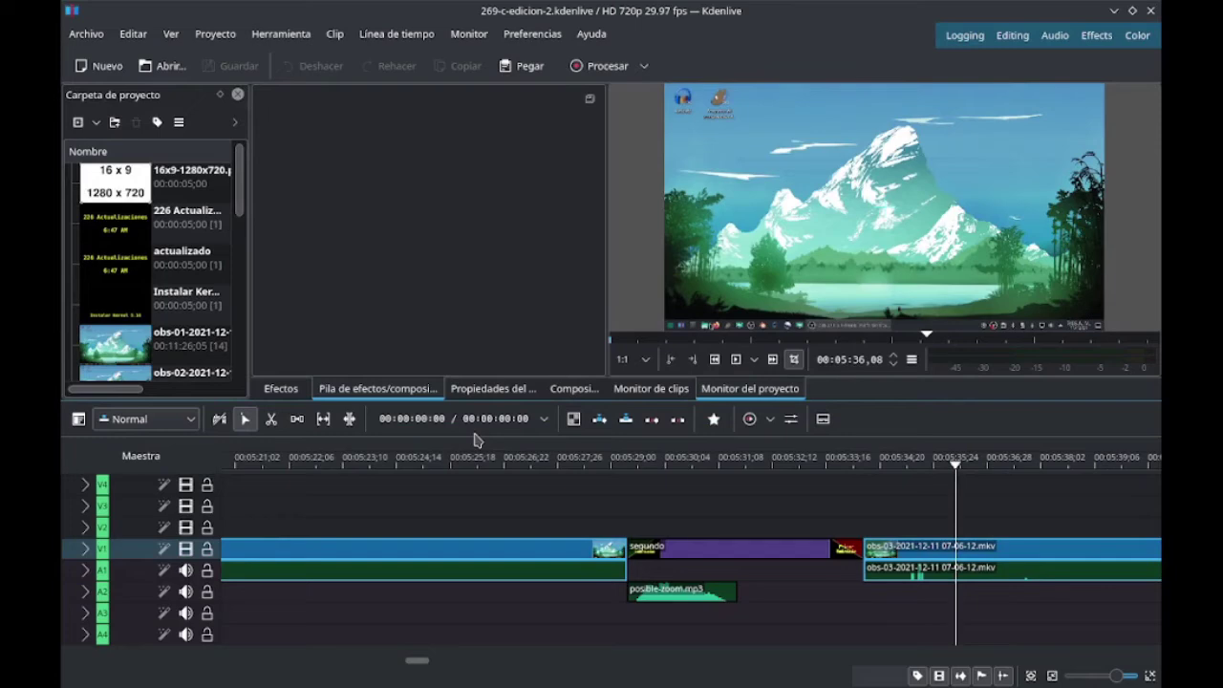
# Set the speed of the obs-02 clip just before the "segundo" title to 200%
pyautogui.click(1052, 676)
pyautogui.click(1052, 675)
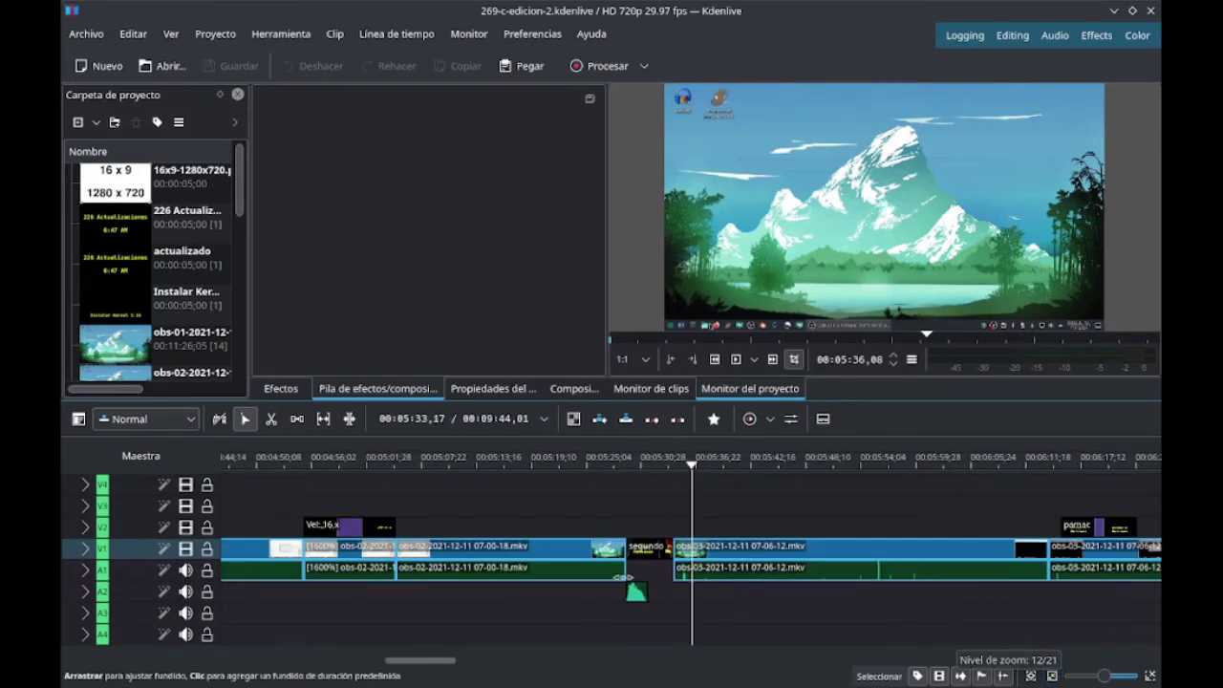
pyautogui.click(506, 554)
pyautogui.rightClick(507, 554)
pyautogui.click(643, 435)
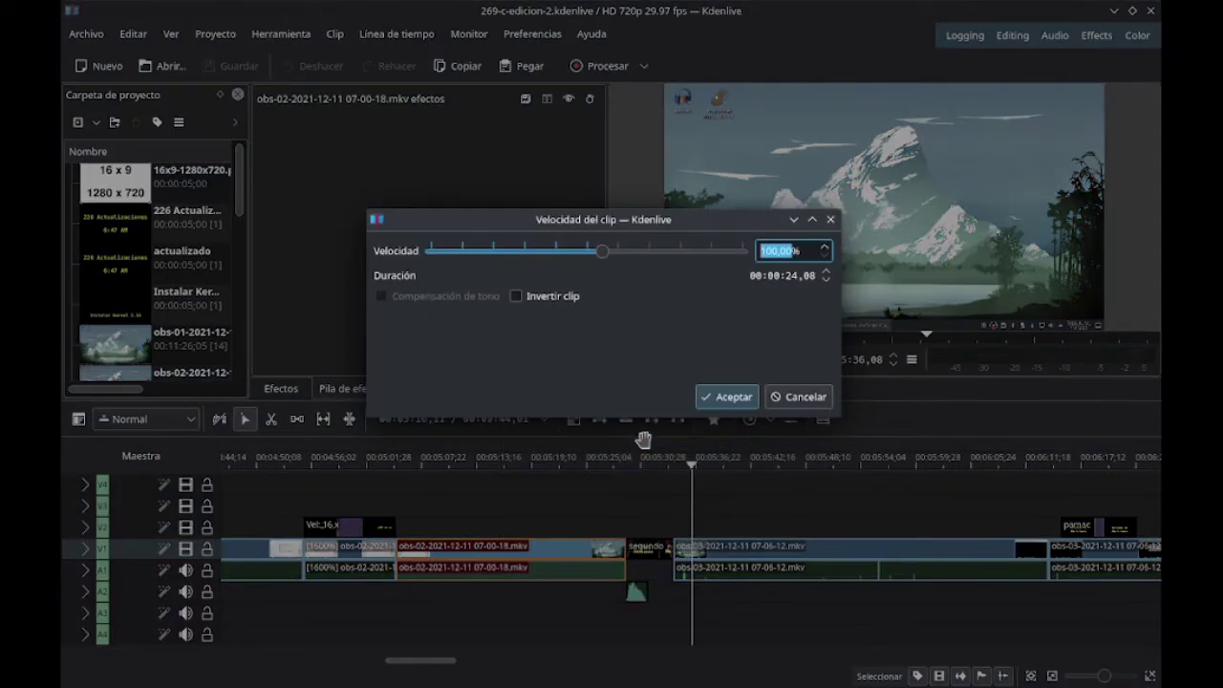
pyautogui.click(726, 397)
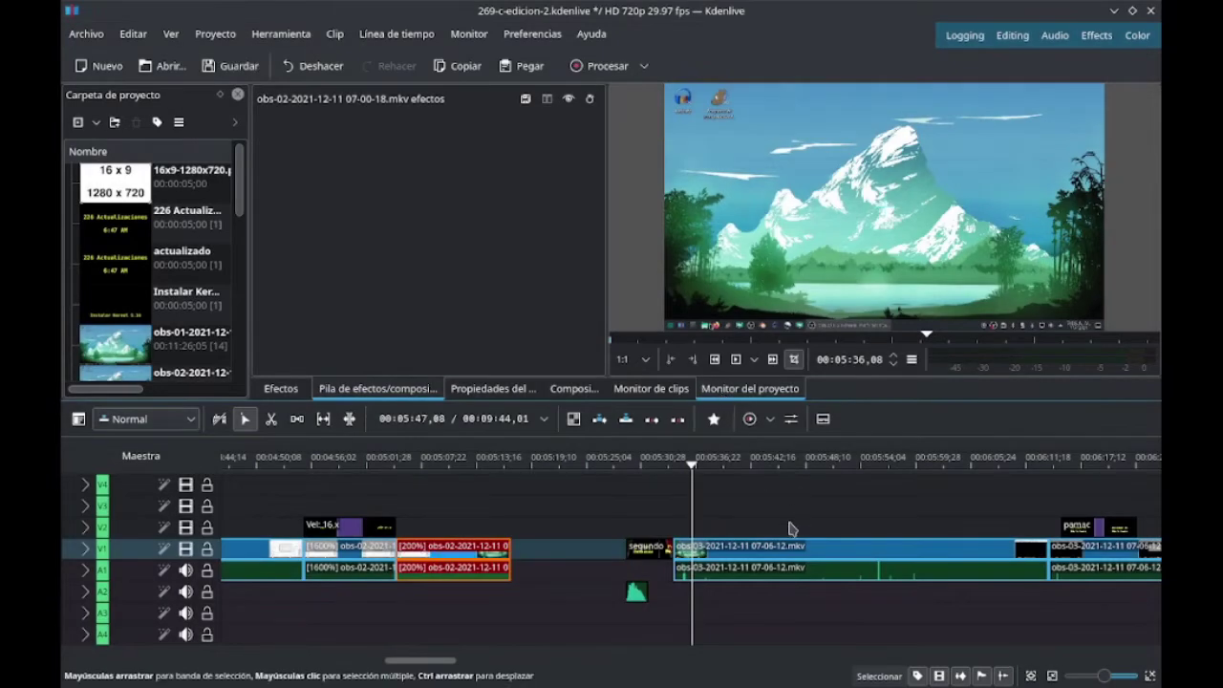
# Select all clips from the "segundo" title onward and move them earlier to close the gap after the 200% obs-02 clip
pyautogui.click(1053, 676)
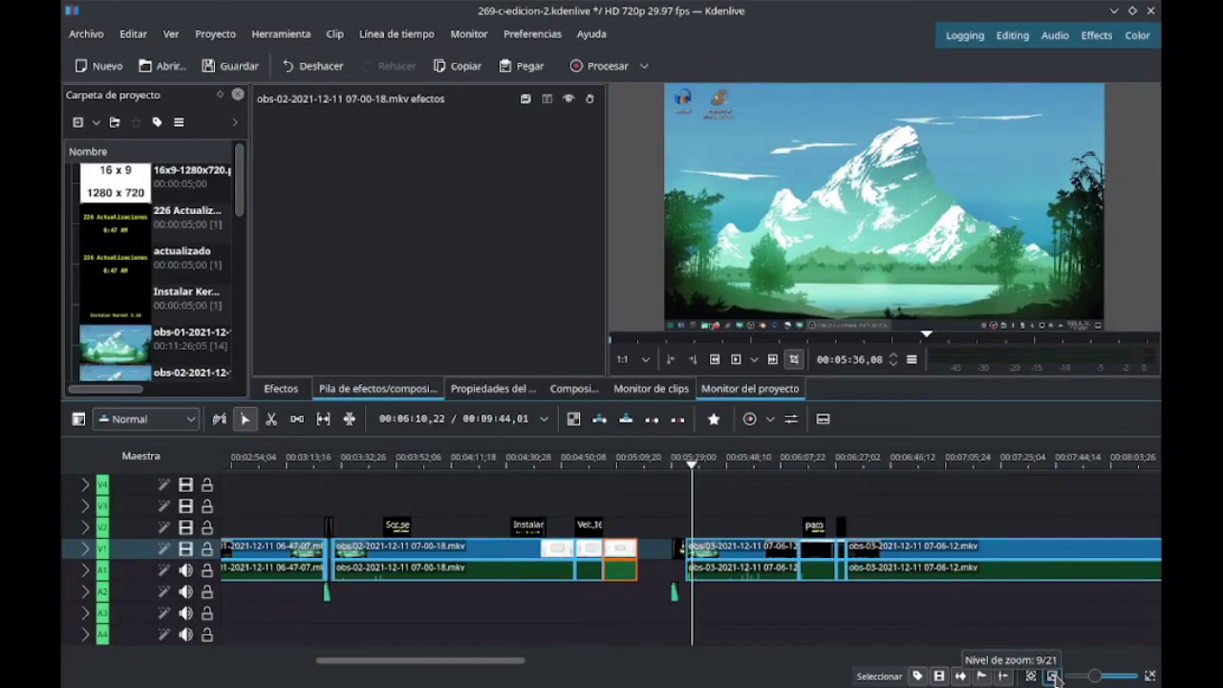
pyautogui.click(1052, 676)
pyautogui.moveTo(672, 474); pyautogui.dragTo(1103, 634)
pyautogui.moveTo(922, 555); pyautogui.dragTo(799, 509)
# Set the speed of the long obs-03 clip that starts at 00:06:18,19 to 200%
pyautogui.click(812, 551)
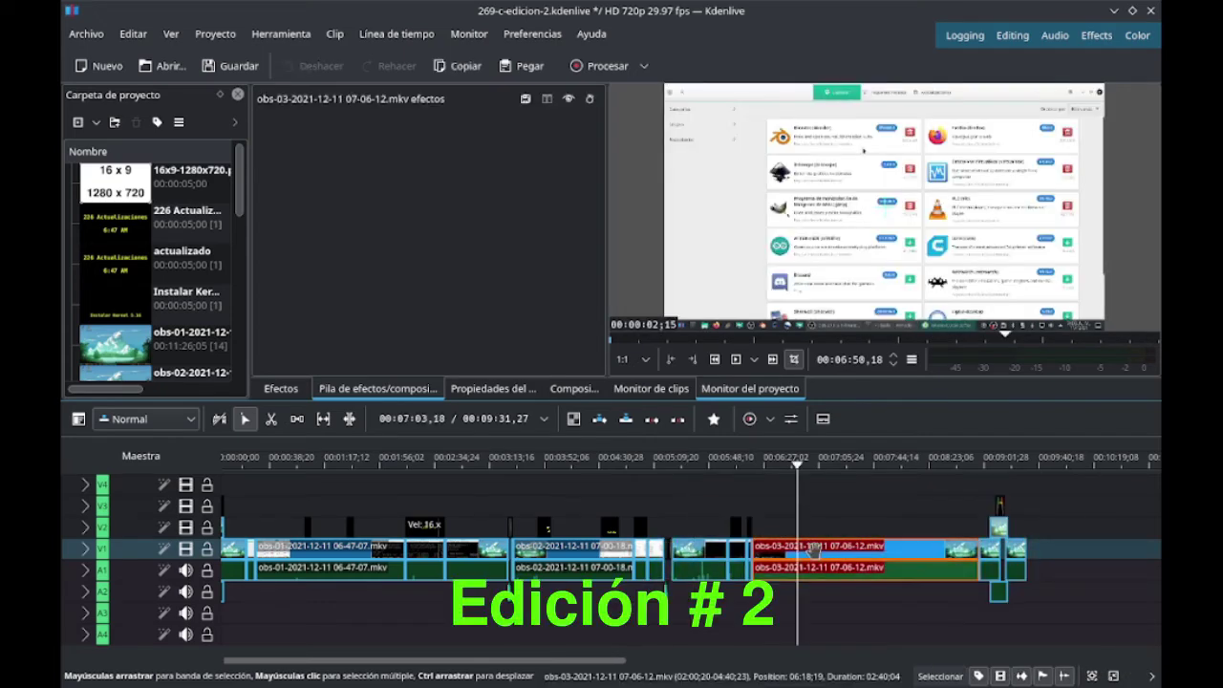
pyautogui.rightClick(814, 551)
pyautogui.click(937, 431)
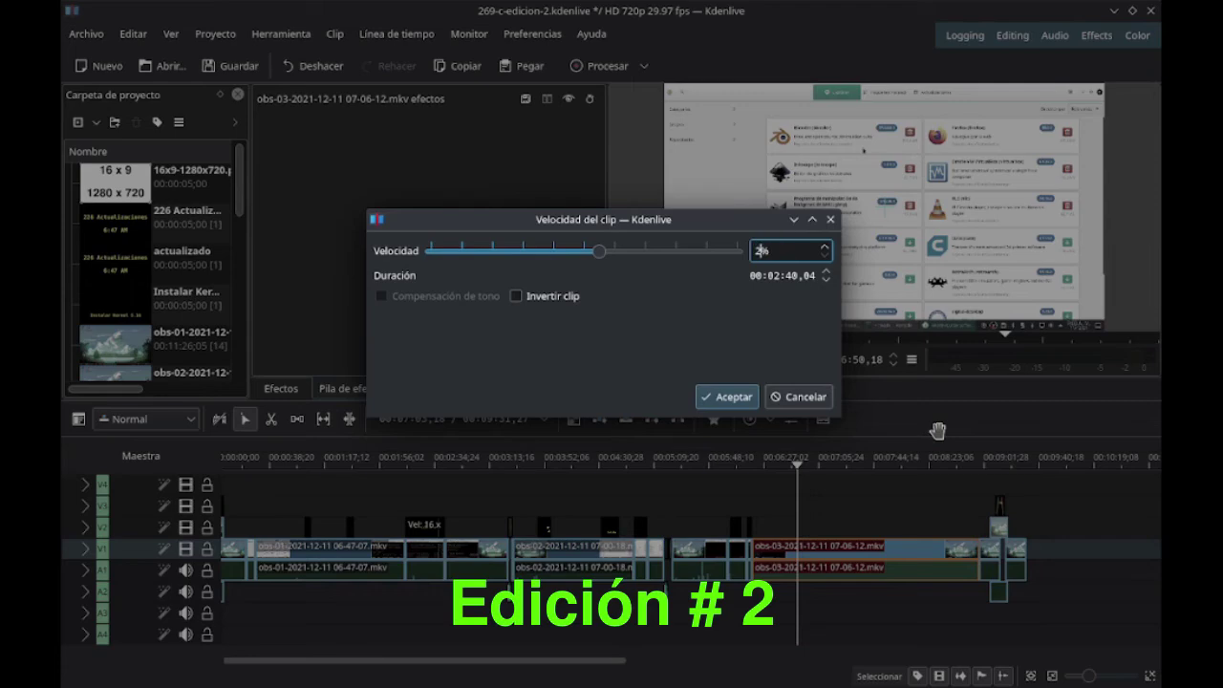
pyautogui.click(736, 395)
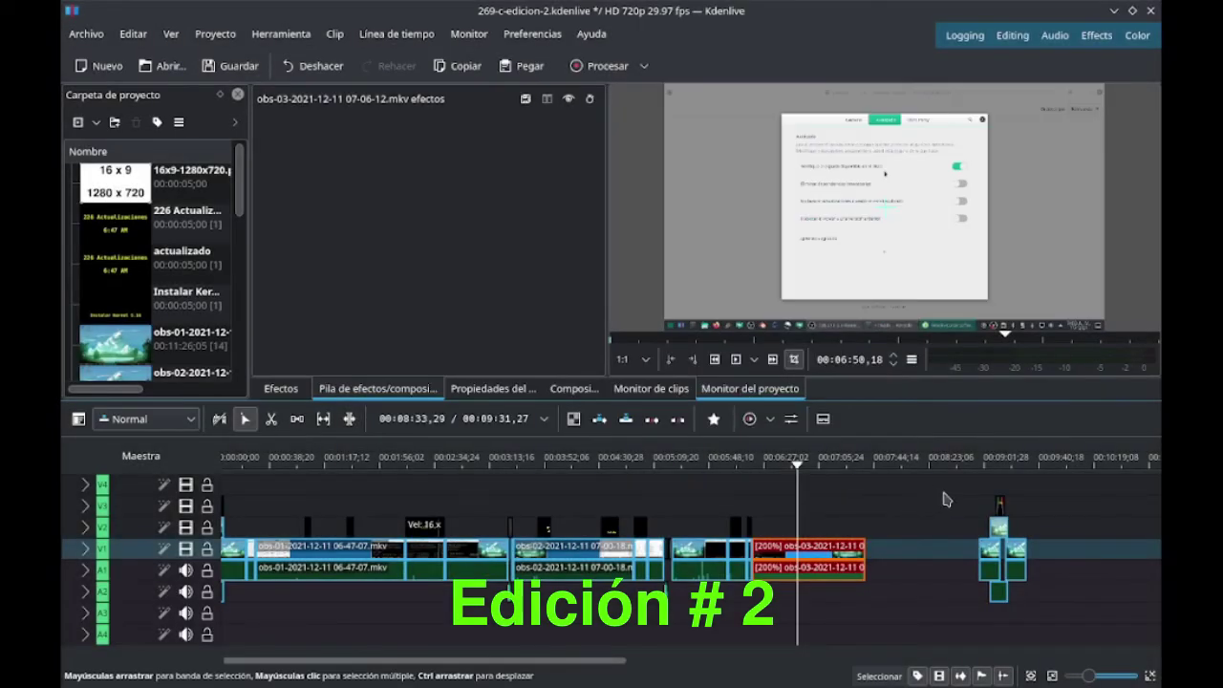
# Move the final obs-04 clips and their title earlier to close the gap after the 200% obs-03 clip
pyautogui.click(1018, 577)
pyautogui.moveTo(1018, 576); pyautogui.dragTo(906, 576)
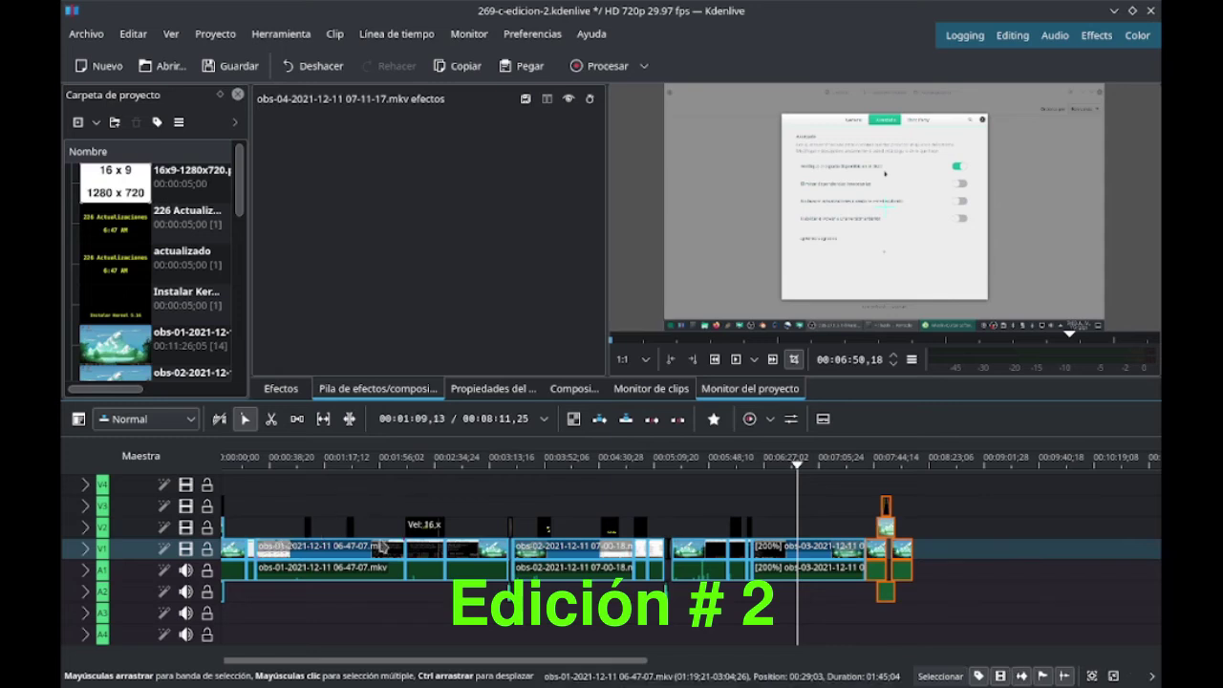
# Split the last long obs-01 segment on V1 to isolate its middle section before the "Primer Reinicio" title
pyautogui.click(481, 548)
pyautogui.moveTo(449, 459); pyautogui.dragTo(476, 472)
pyautogui.press('x')
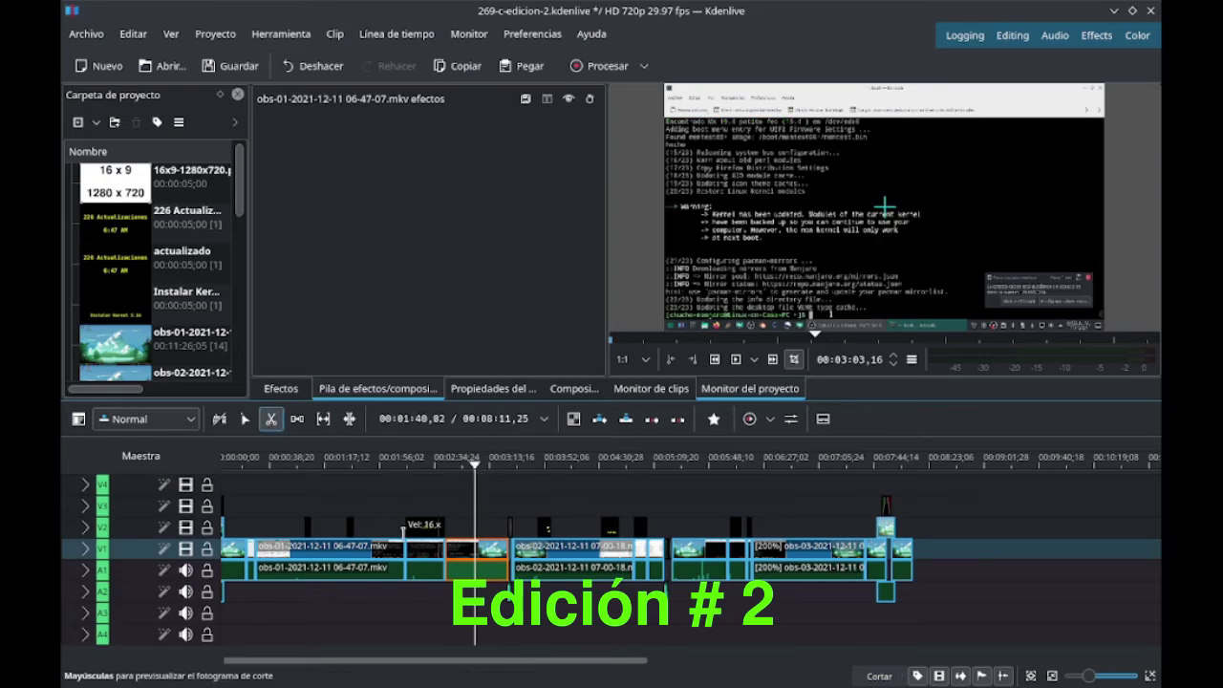
pyautogui.click(467, 550)
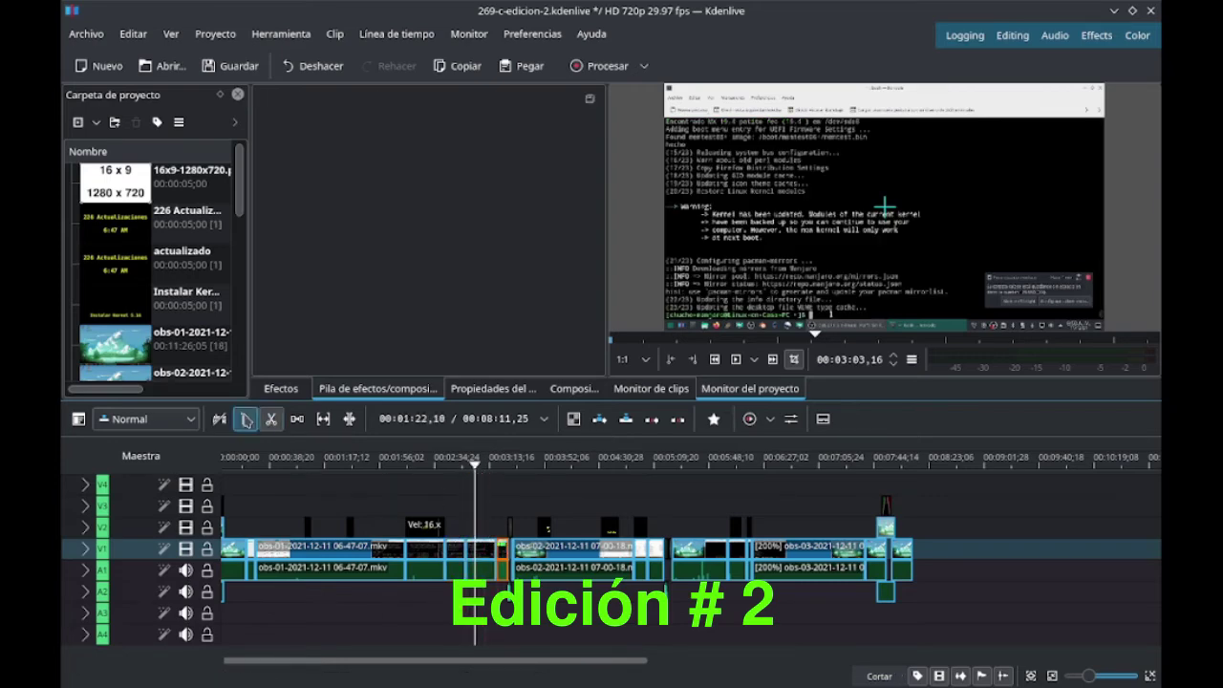
# Increase the playback speed of the isolated middle section of the obs-01 clip
pyautogui.click(245, 421)
pyautogui.click(482, 550)
pyautogui.rightClick(483, 550)
pyautogui.click(564, 507)
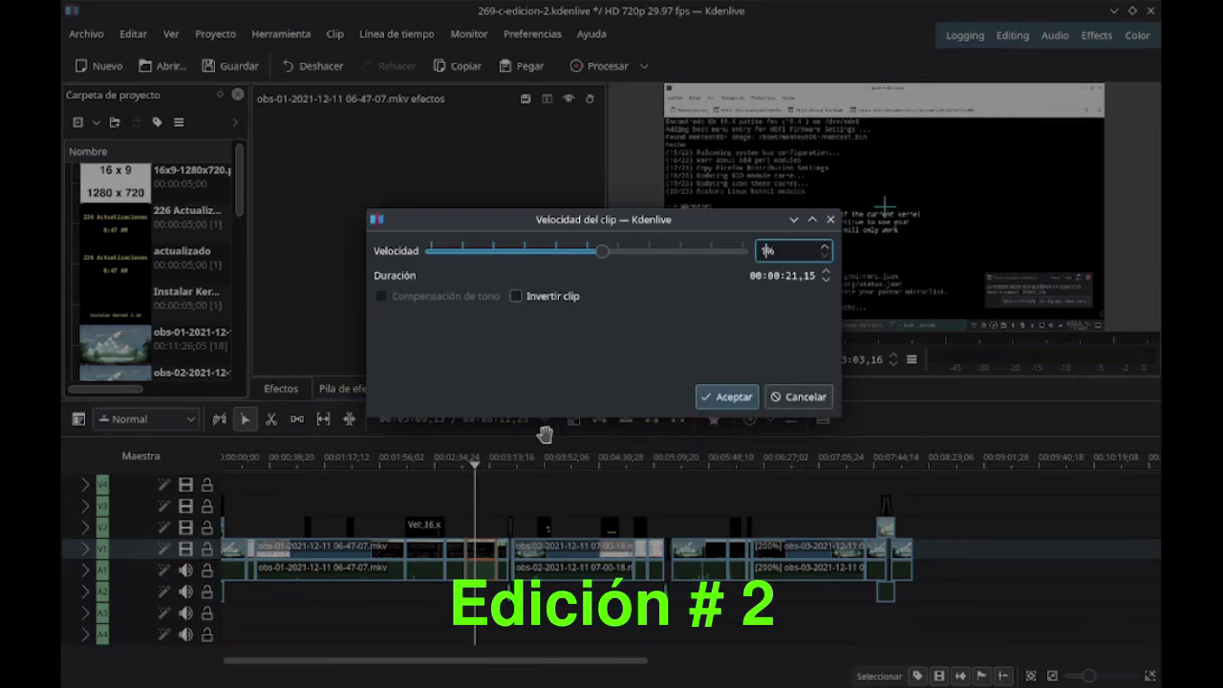
pyautogui.click(732, 398)
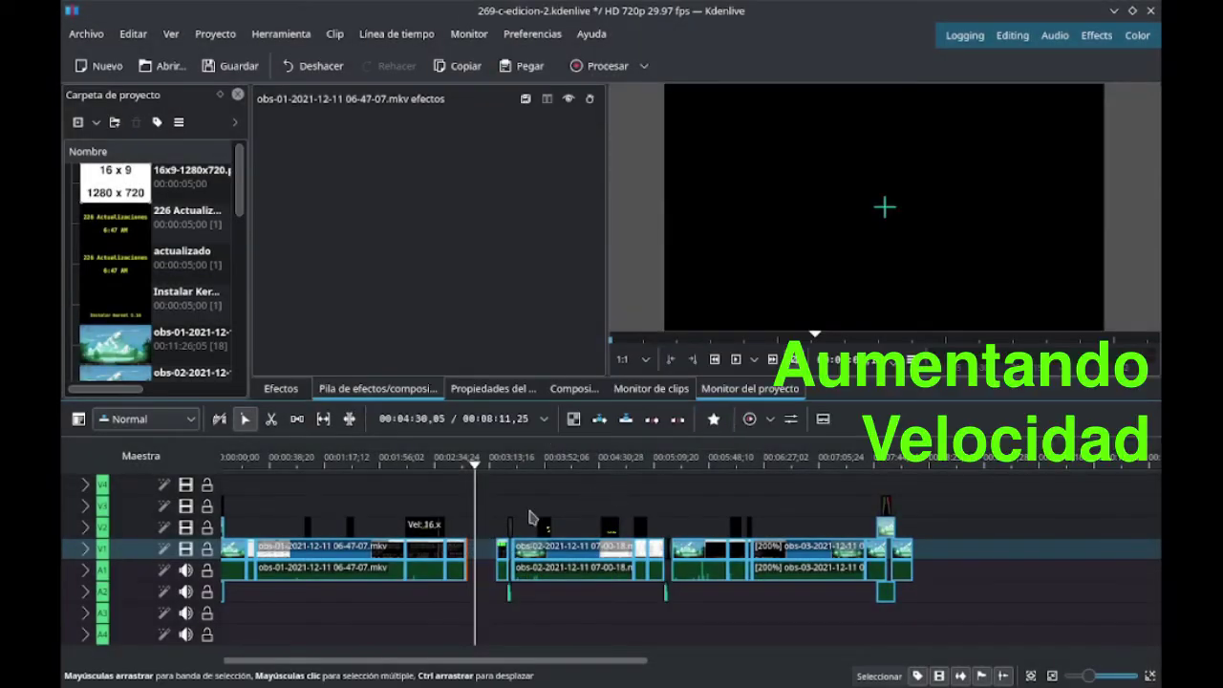
# Move all clips after the sped-up obs-01 section earlier to close the gap, and save the project
pyautogui.moveTo(485, 494); pyautogui.dragTo(968, 635)
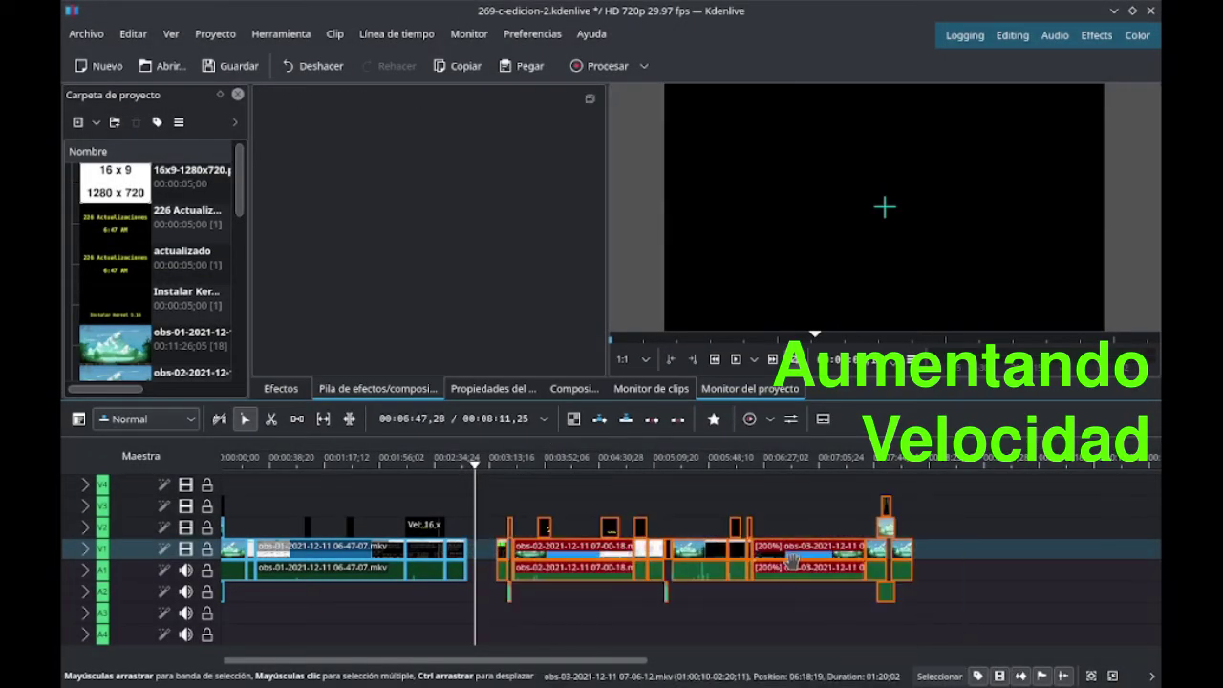
pyautogui.click(796, 570)
pyautogui.moveTo(796, 571); pyautogui.dragTo(735, 577)
pyautogui.click(230, 65)
# Create a two-second title clip named pamac and place it on V2 at about 00:06:29, above the 200% obs-03 clip
pyautogui.click(759, 463)
pyautogui.moveTo(748, 467)
pyautogui.mouseDown()
pyautogui.moveTo(783, 466)
pyautogui.moveTo(767, 465)
pyautogui.mouseUp()
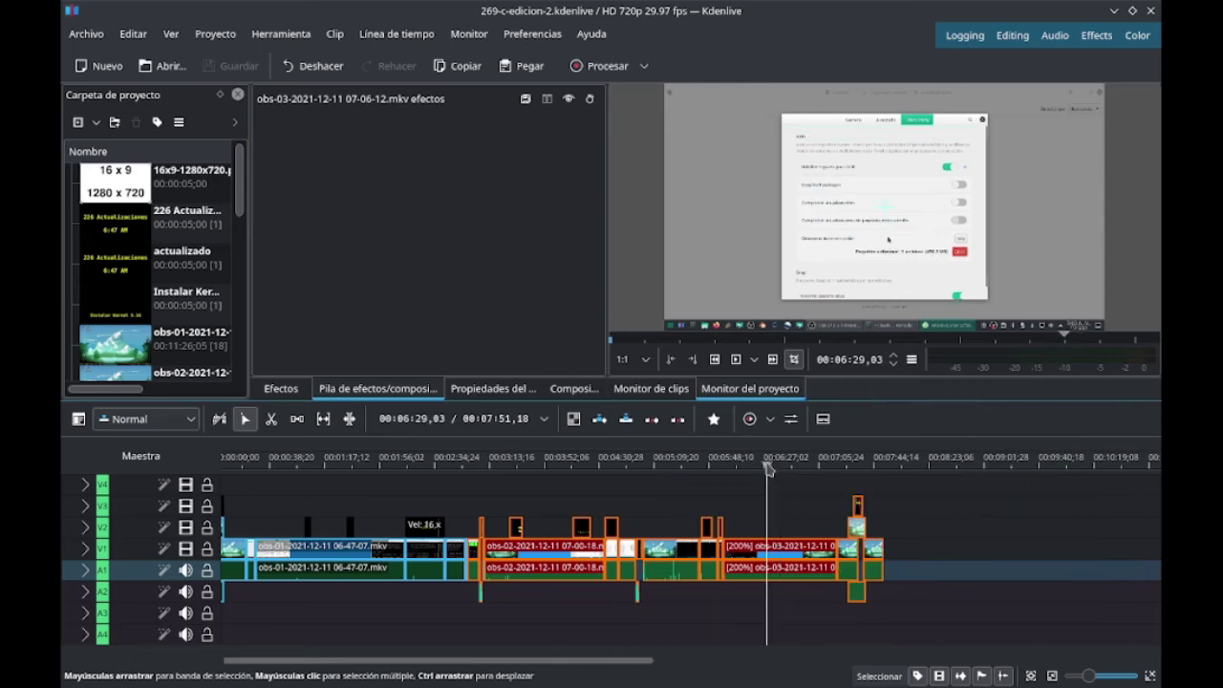
pyautogui.click(96, 123)
pyautogui.click(125, 205)
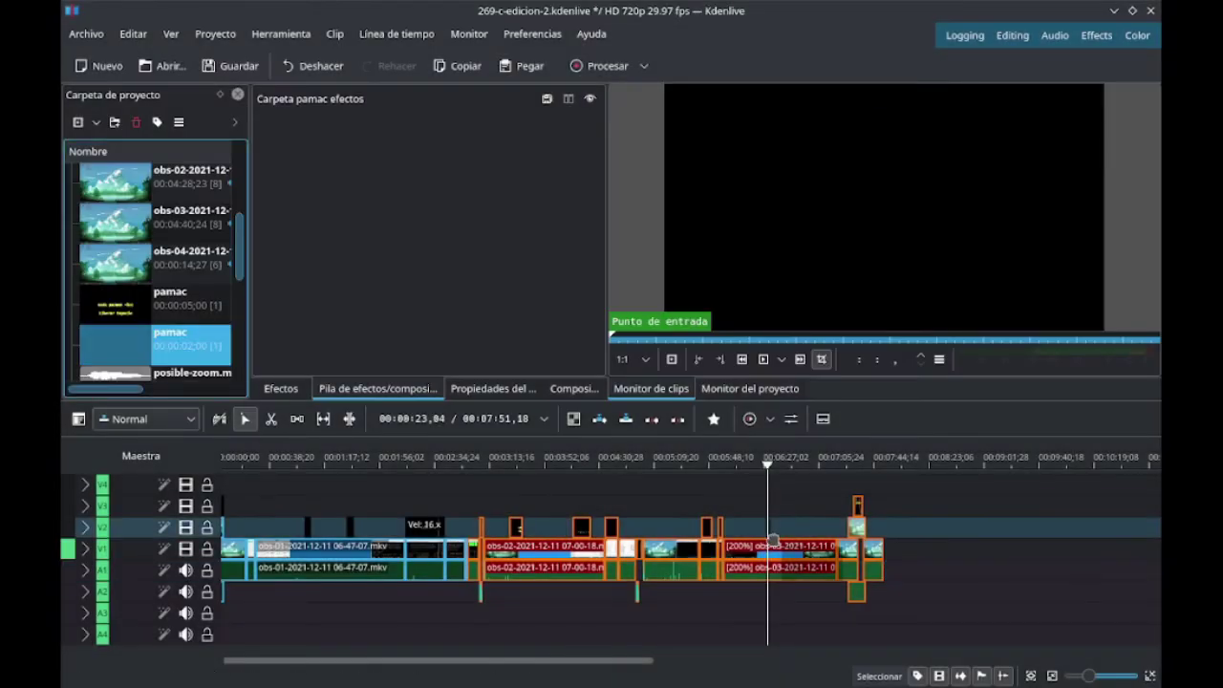
# Move the two-second pamac title earlier on V2 above the 200% obs-03 clip, preview it and save the project
pyautogui.scroll(3, 705, 525)
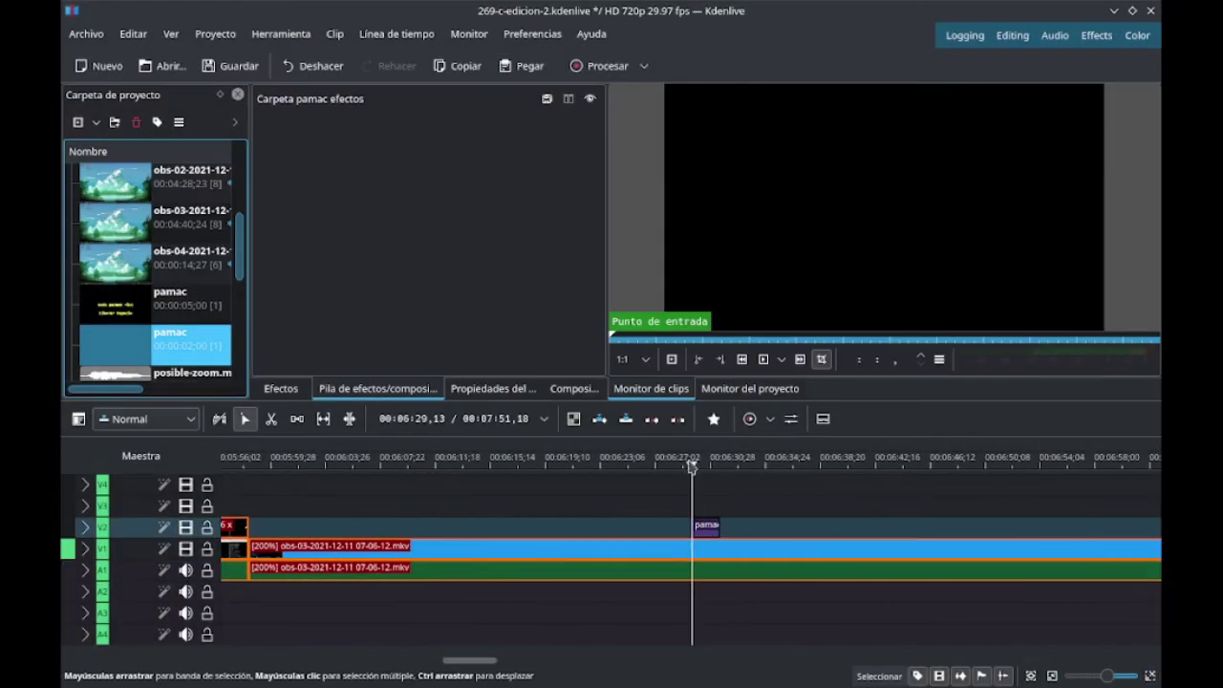
pyautogui.click(704, 465)
pyautogui.moveTo(703, 465); pyautogui.dragTo(473, 465)
pyautogui.moveTo(706, 526); pyautogui.dragTo(478, 527)
pyautogui.click(736, 359)
pyautogui.hotkey('ctrl', 's')
pyautogui.hotkey('ctrl', '-')
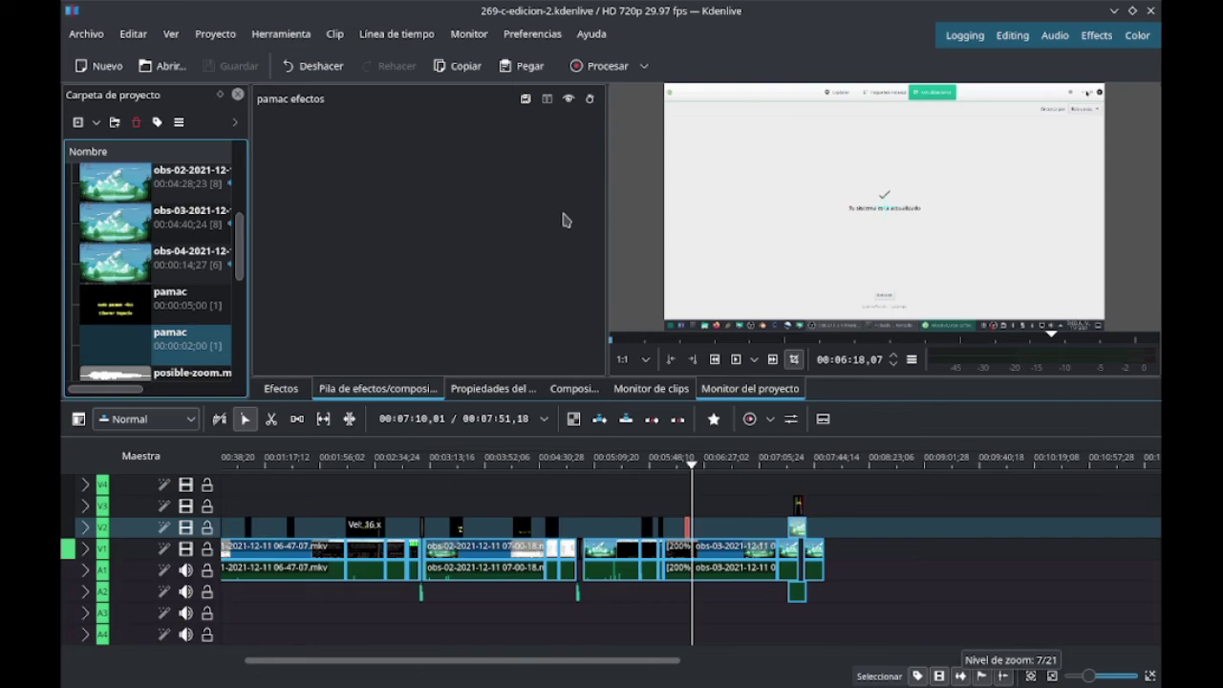
# Render the project as 269-c-edicion-2.mp4 in the cc-edicion-2 folder of 269-probar-kdenlive-2112
pyautogui.click(605, 66)
pyautogui.click(610, 192)
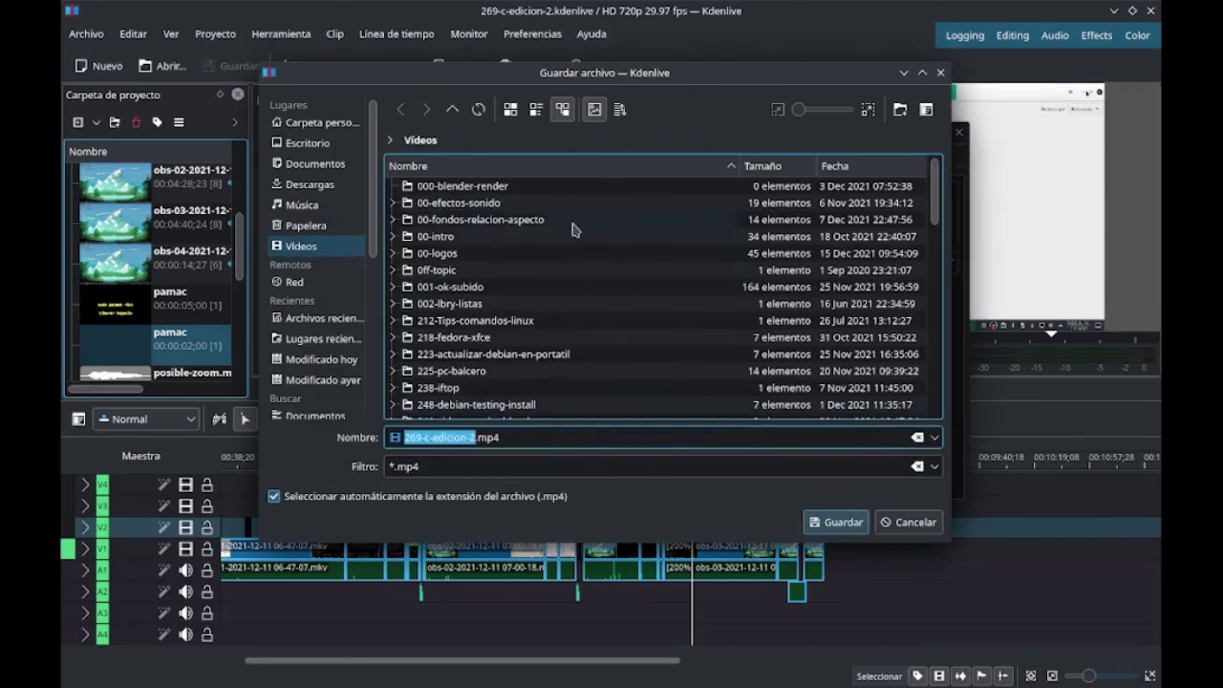
pyautogui.scroll(-8, 549, 313)
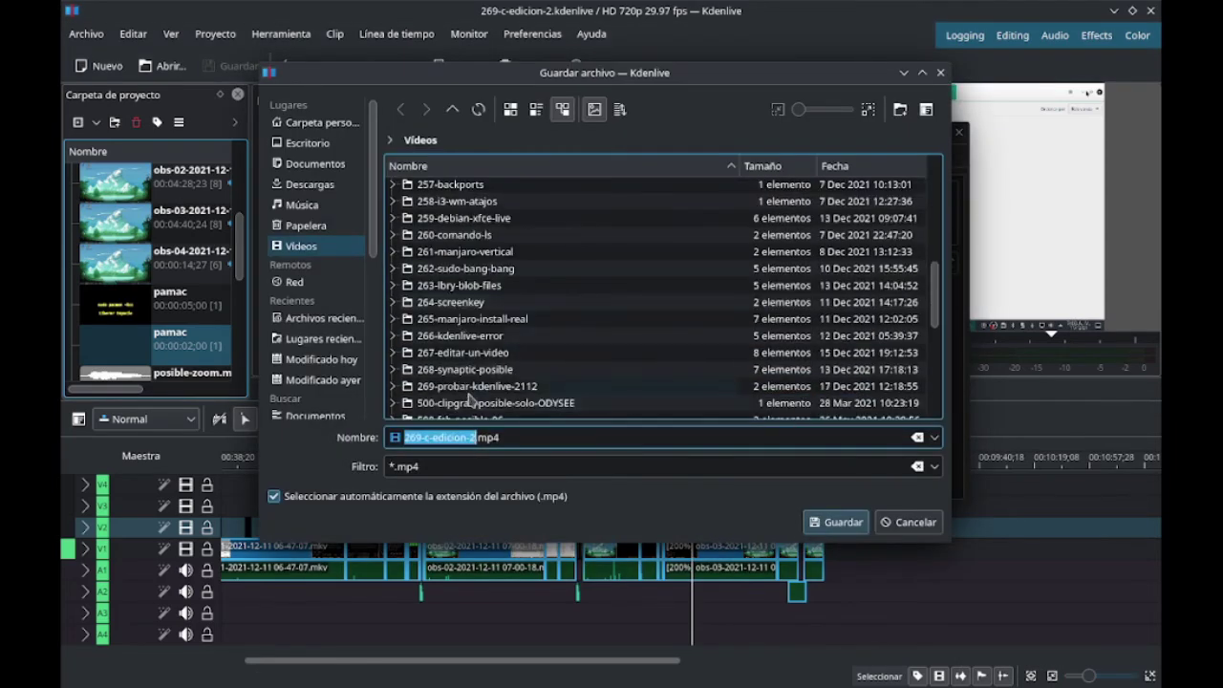
pyautogui.doubleClick(469, 386)
pyautogui.doubleClick(449, 204)
pyautogui.click(833, 522)
pyautogui.click(409, 418)
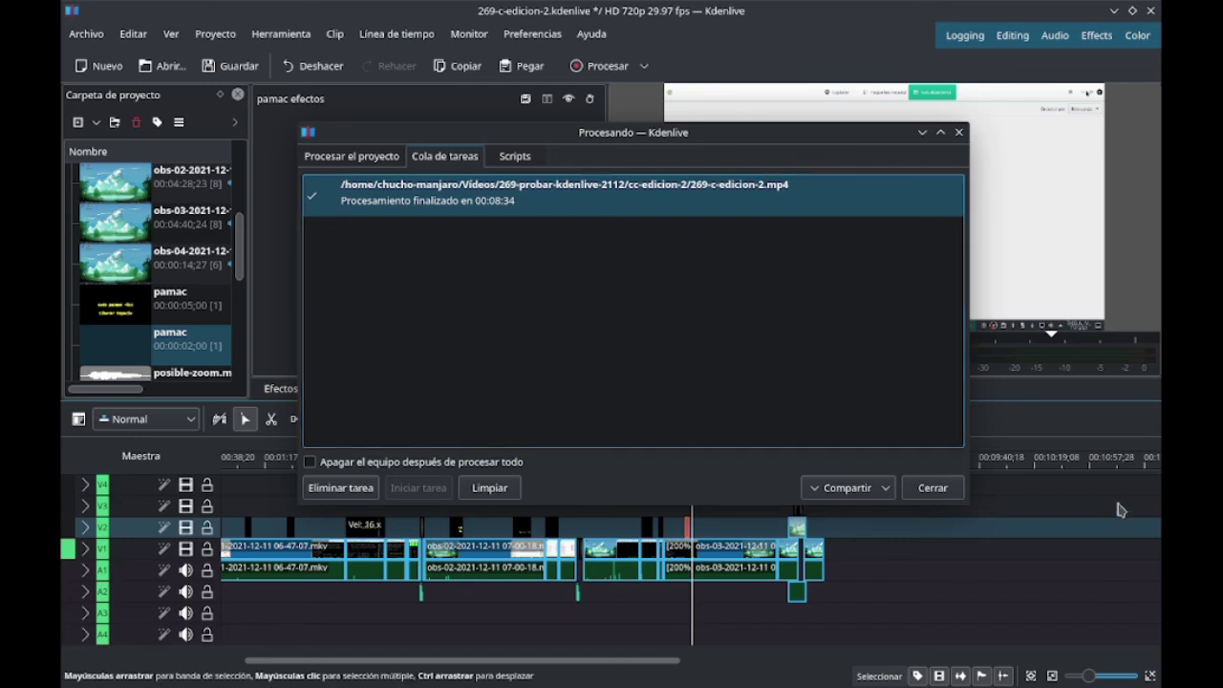
pyautogui.click(932, 489)
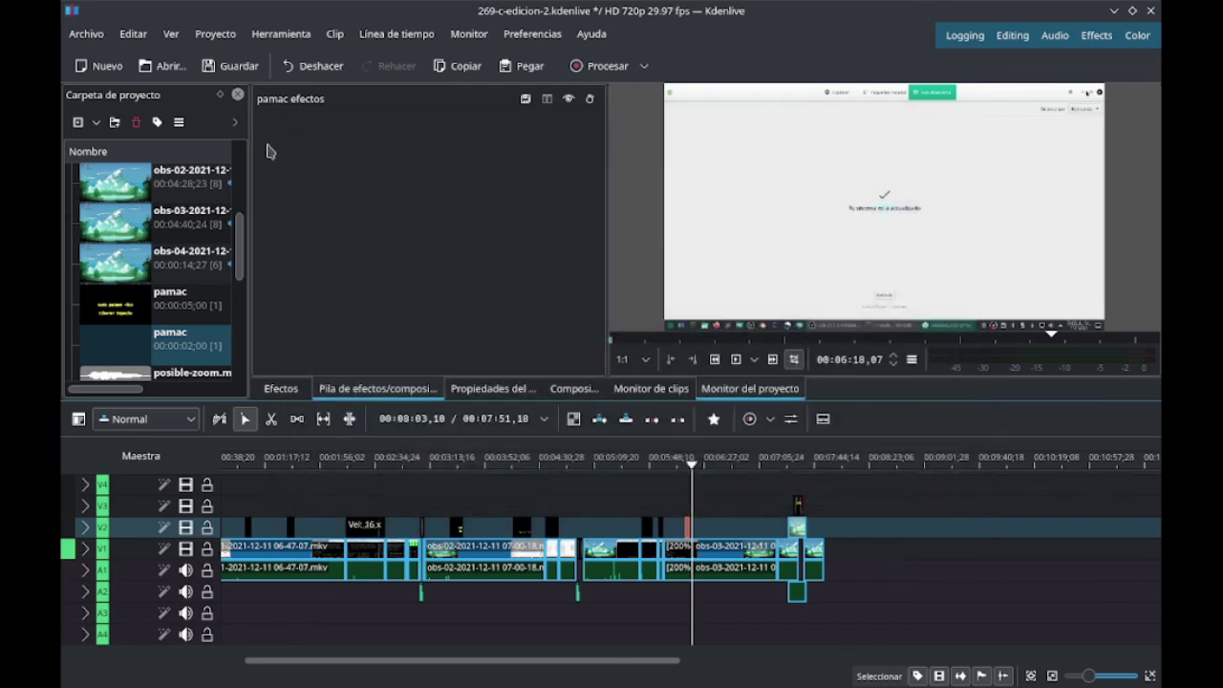
# Save the project, quit the editor, and reopen 269-c-edicion-2.kdenlive from the cc-edicion-2 folder in a maximized window
pyautogui.click(255, 72)
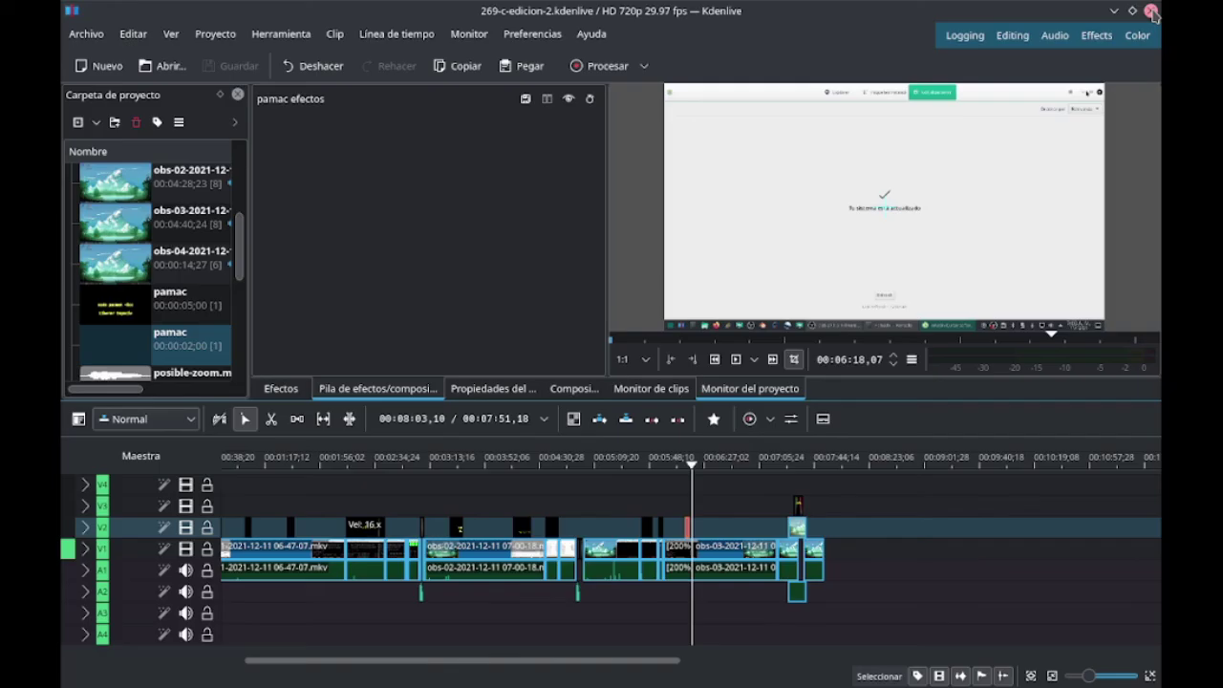
pyautogui.click(1151, 12)
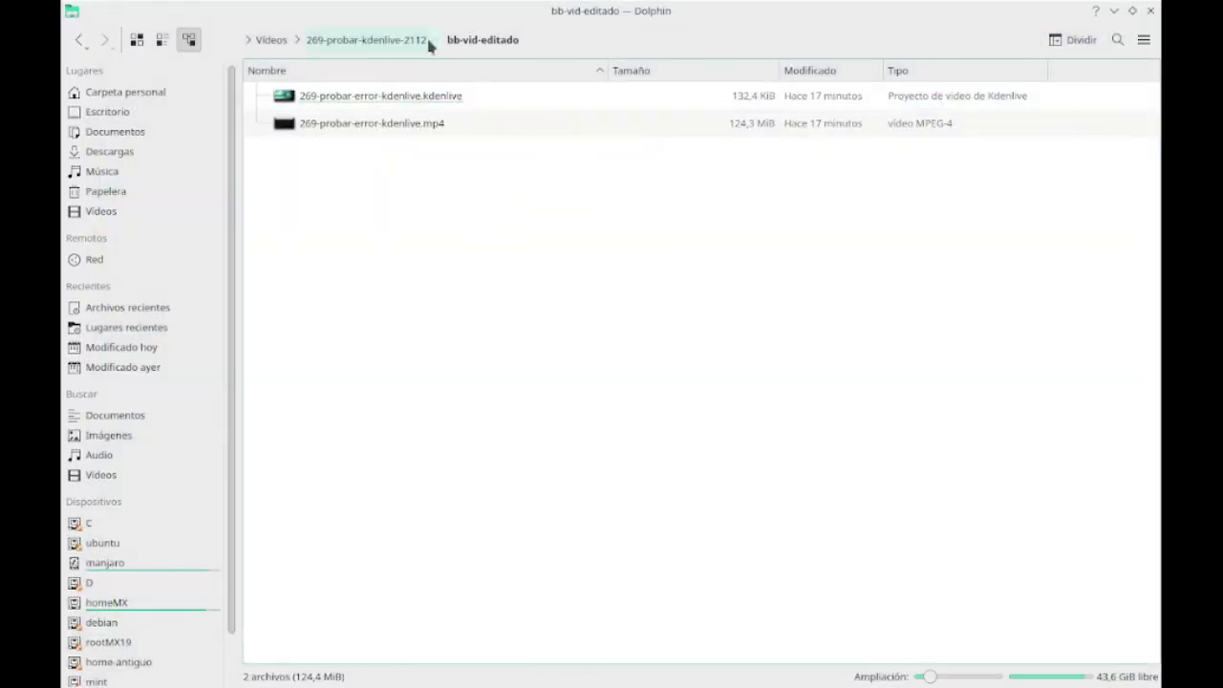
pyautogui.click(393, 43)
pyautogui.doubleClick(327, 125)
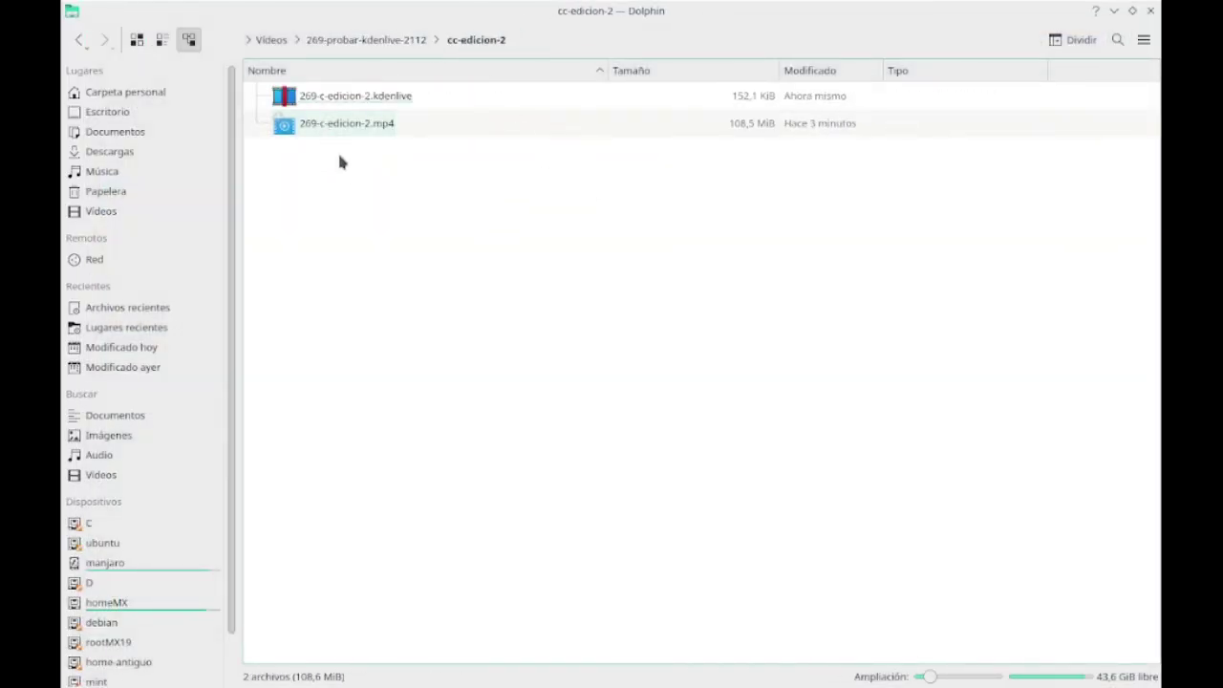
pyautogui.click(371, 102)
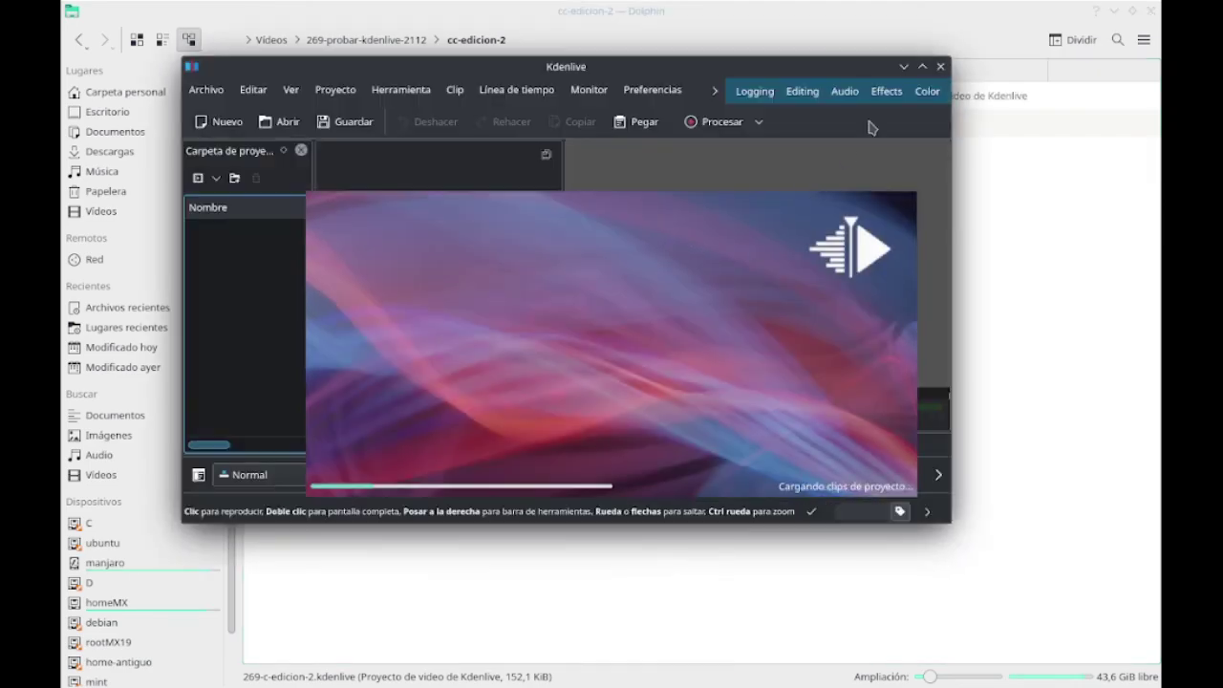
pyautogui.click(923, 67)
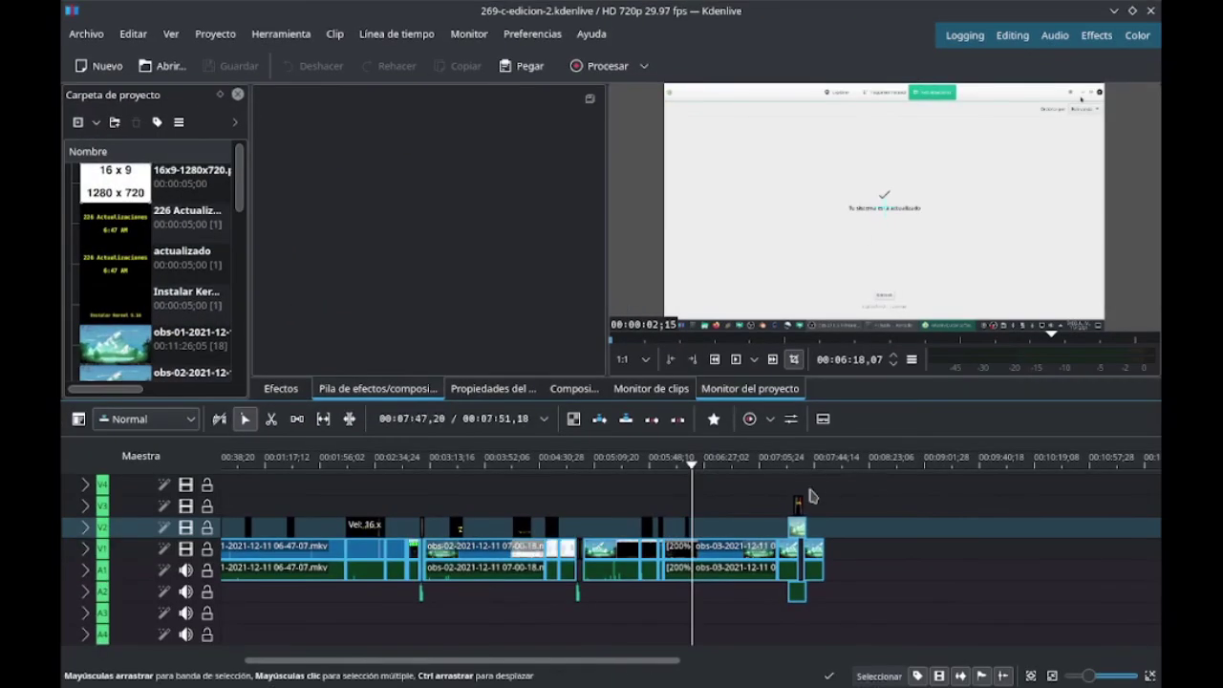
# Examine the reopened timeline's title positions and play back the section around the "Primer Reinicio" title
pyautogui.click(782, 466)
pyautogui.moveTo(782, 465); pyautogui.dragTo(801, 471)
pyautogui.moveTo(676, 507); pyautogui.dragTo(587, 521)
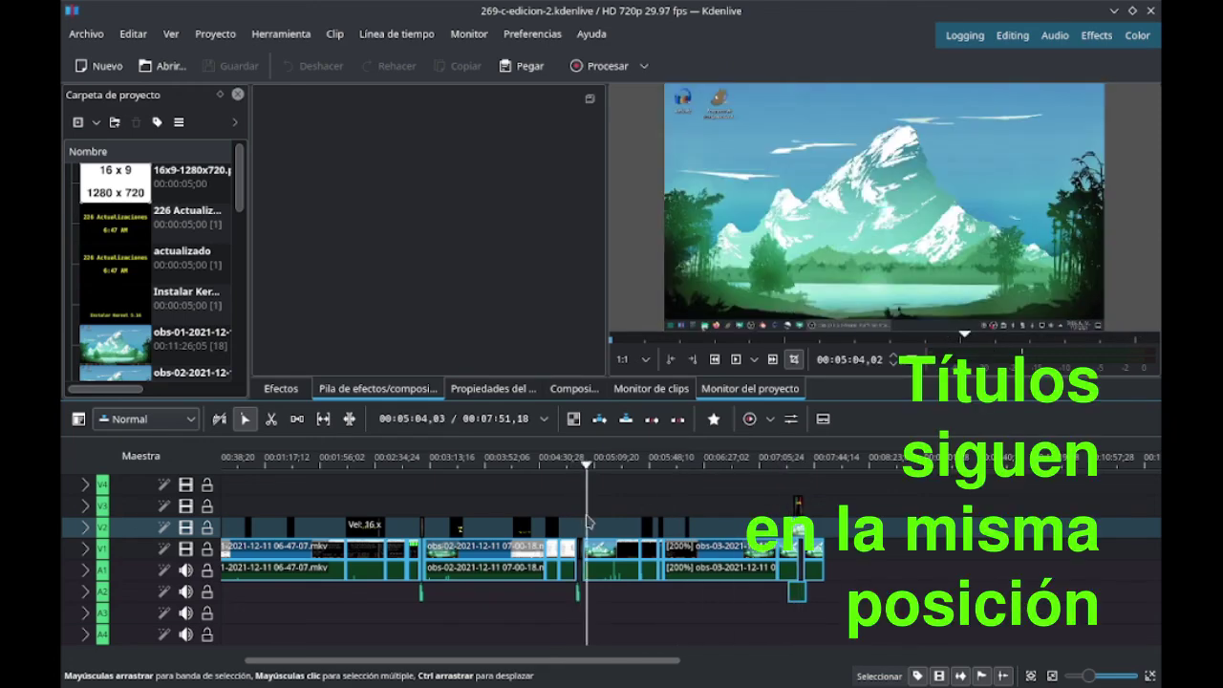
pyautogui.moveTo(432, 552); pyautogui.dragTo(421, 552)
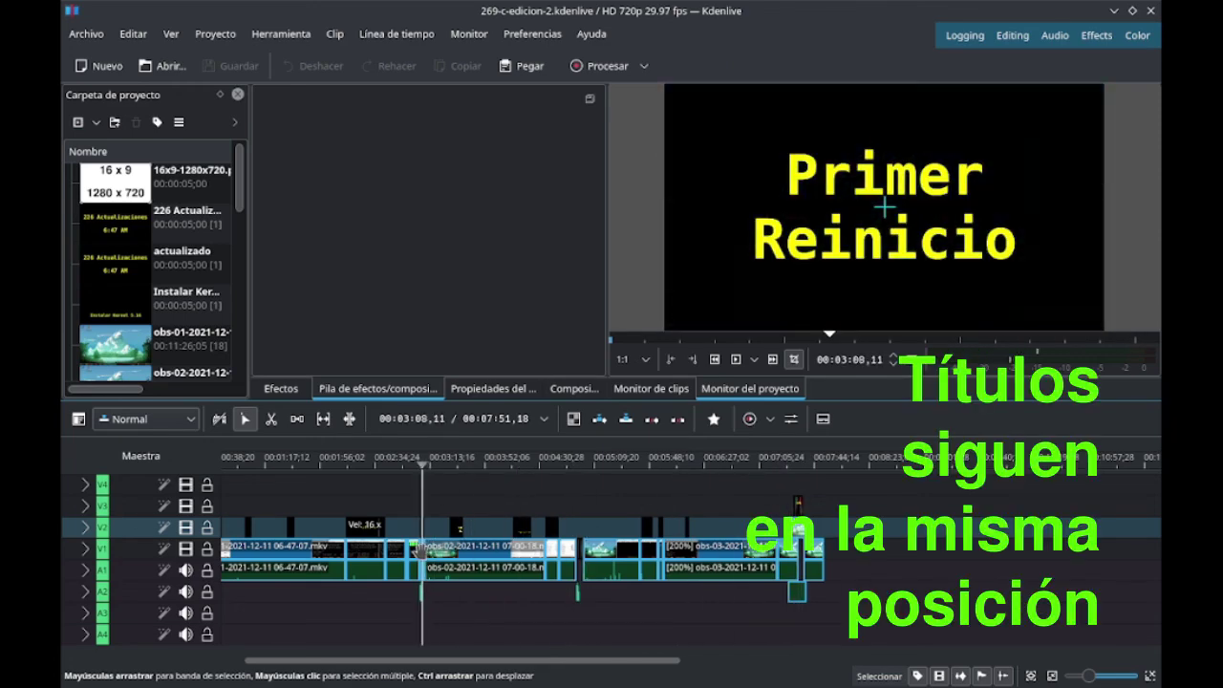
pyautogui.keyDown('ctrl'); pyautogui.scroll(5, 1071, 593); pyautogui.keyUp('ctrl')
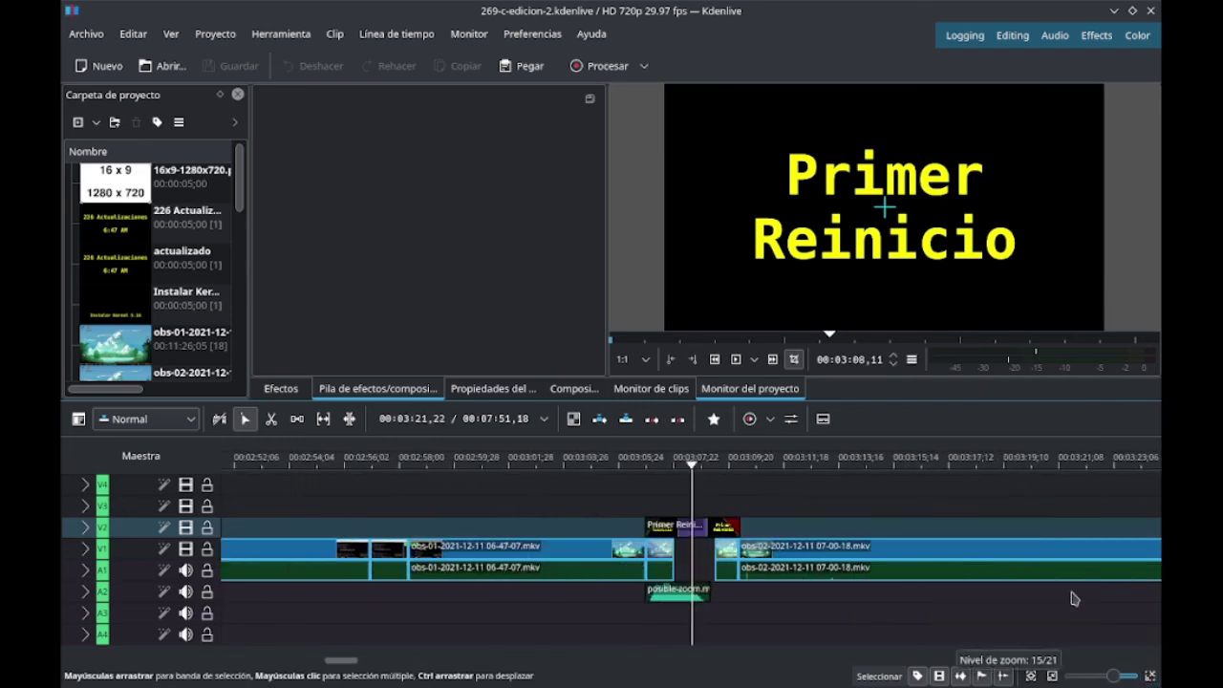
pyautogui.click(736, 360)
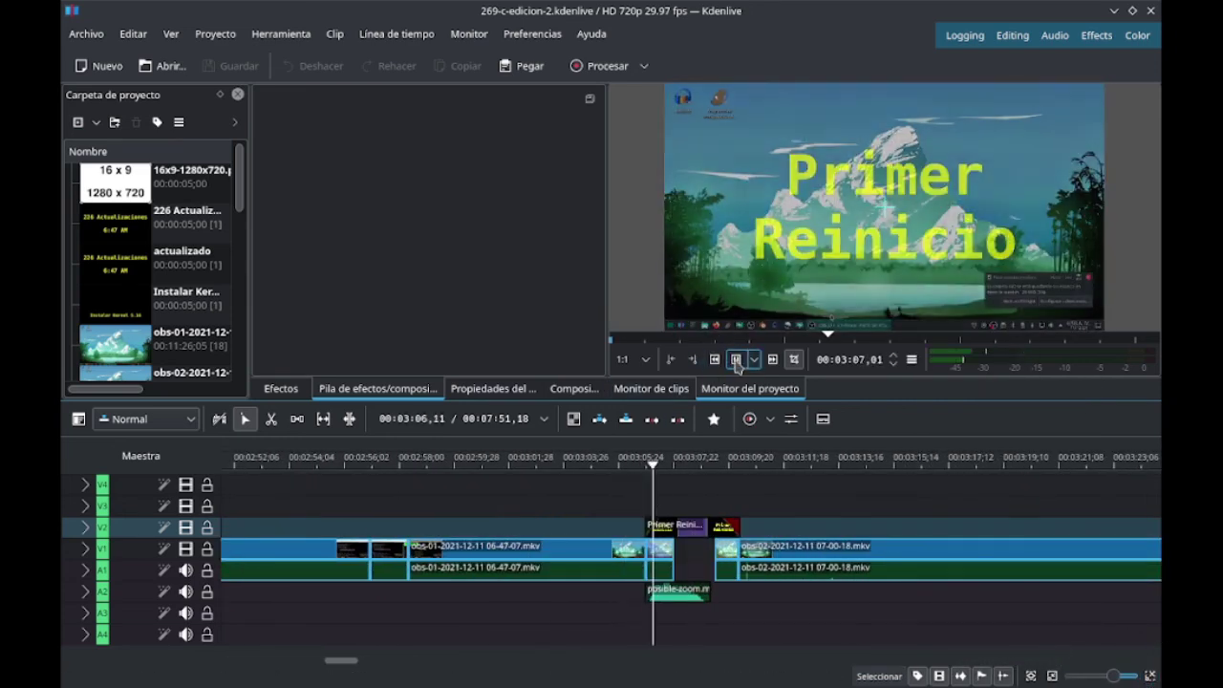